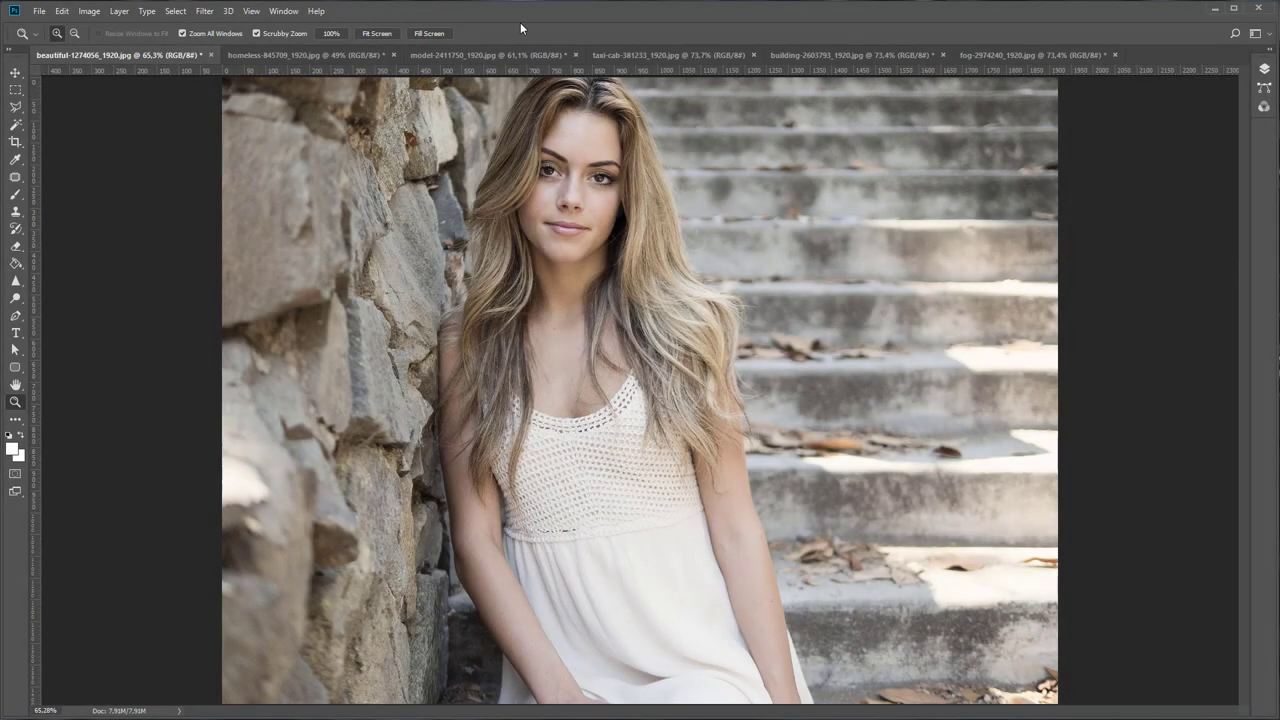
Open the FX Box extension panel from the Window > Extensions menu.
{"action": "left_click", "coordinate": [283, 11]}
{"action": "mouse_move", "coordinate": [296, 70]}
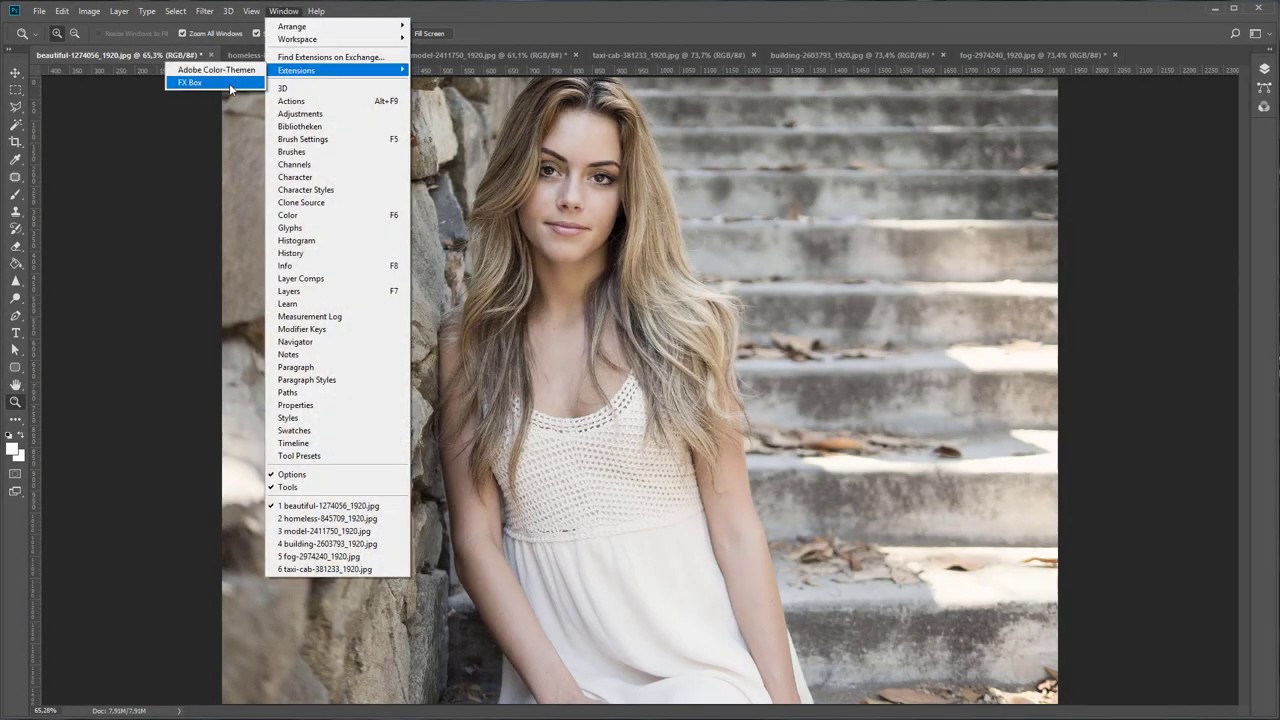
{"action": "left_click", "coordinate": [231, 82]}
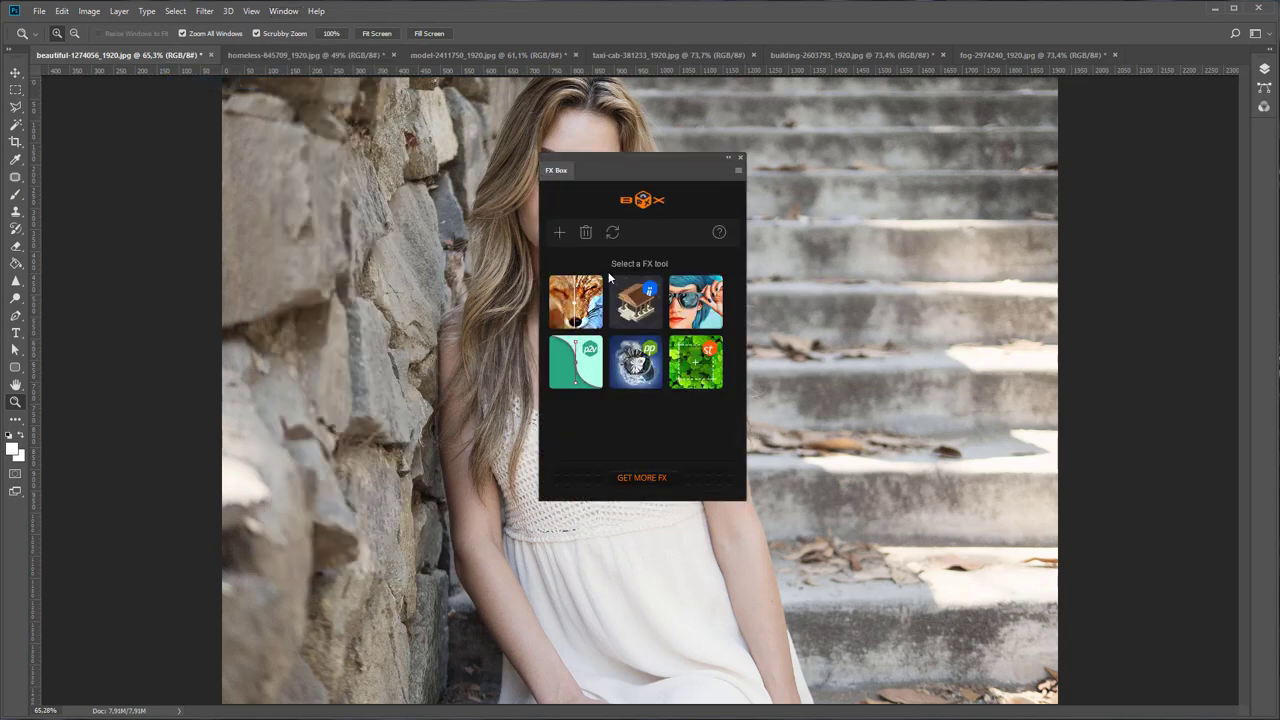
Install X-Free-Photo-FX_installer.jsx into FX Box and dismiss the completion alert.
{"action": "left_click", "coordinate": [561, 233]}
{"action": "left_click", "coordinate": [675, 246]}
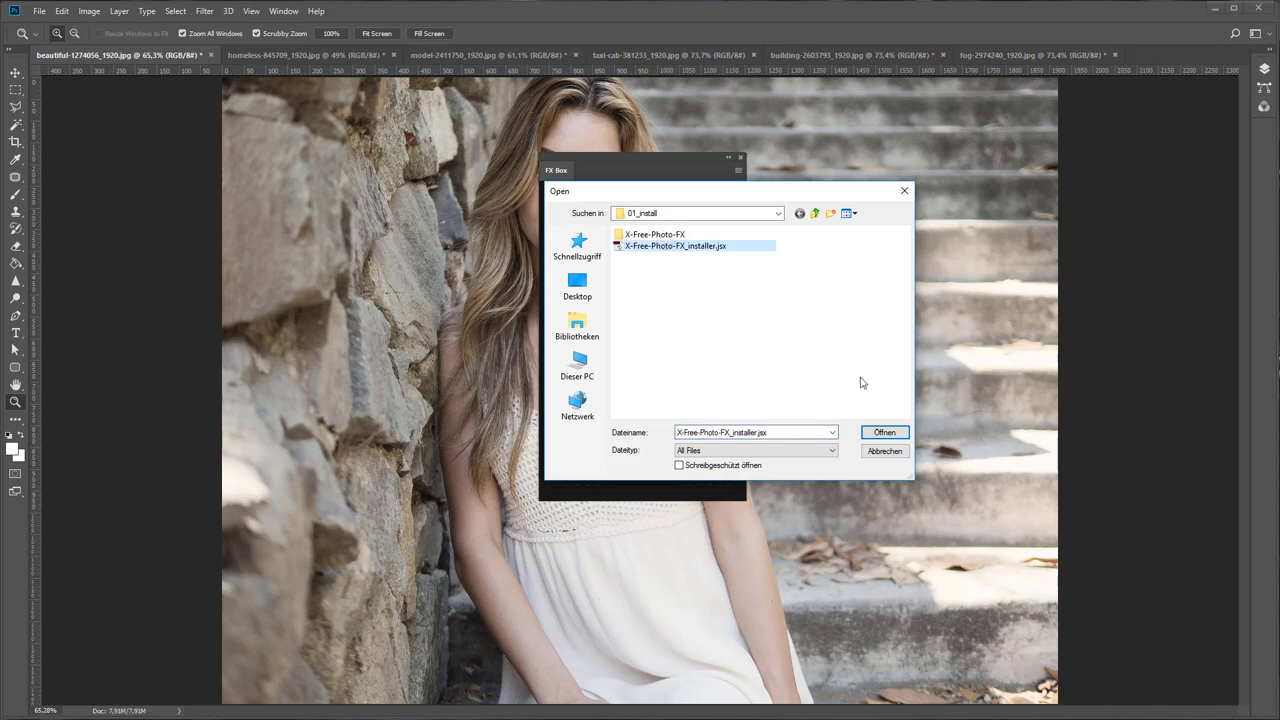
{"action": "left_click", "coordinate": [886, 433]}
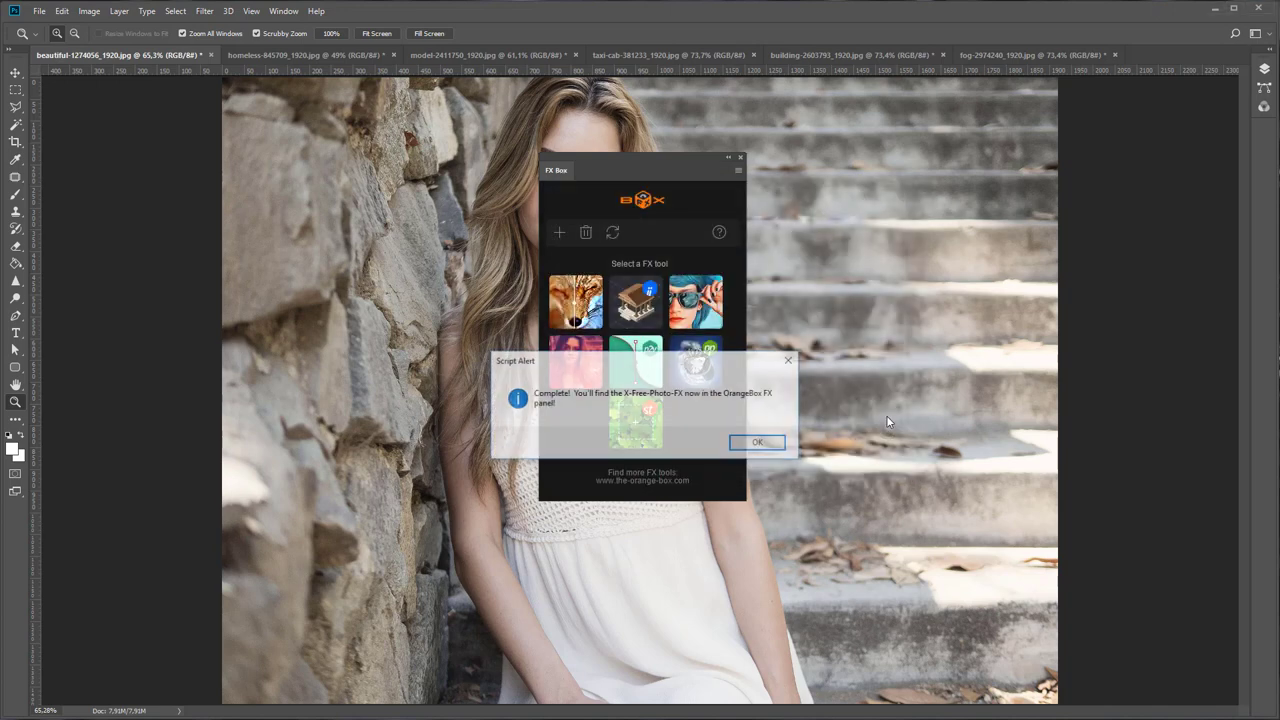
{"action": "left_click", "coordinate": [752, 445]}
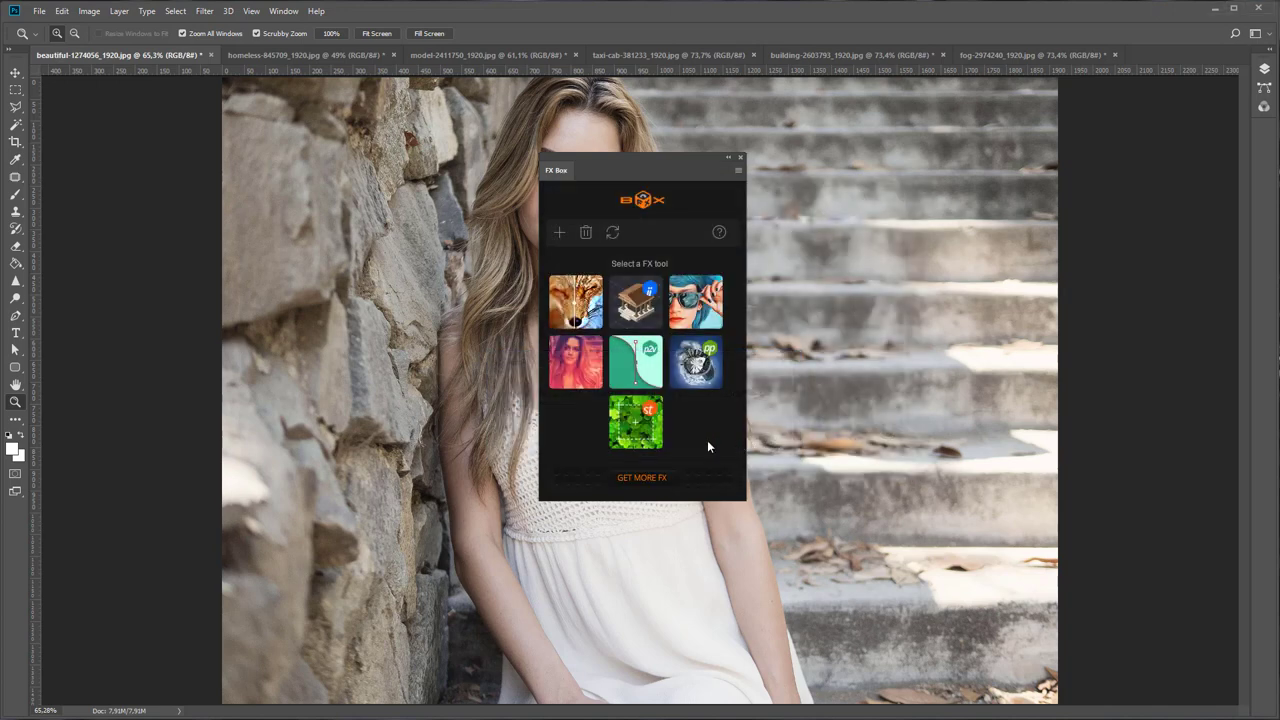
Open Free Photo FX, move its panel off the subject, and try Color Grading presets through VII.
{"action": "left_click", "coordinate": [575, 366]}
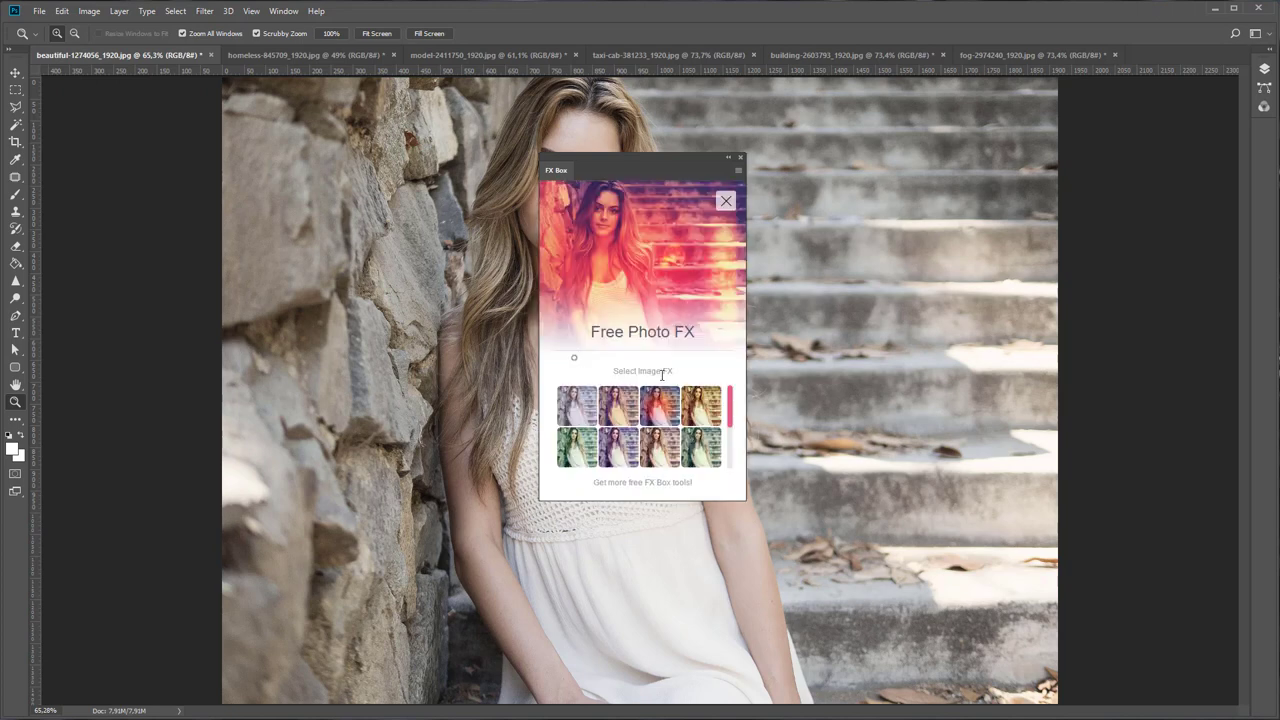
{"action": "left_click_drag", "start_coordinate": [624, 153], "coordinate": [196, 155]}
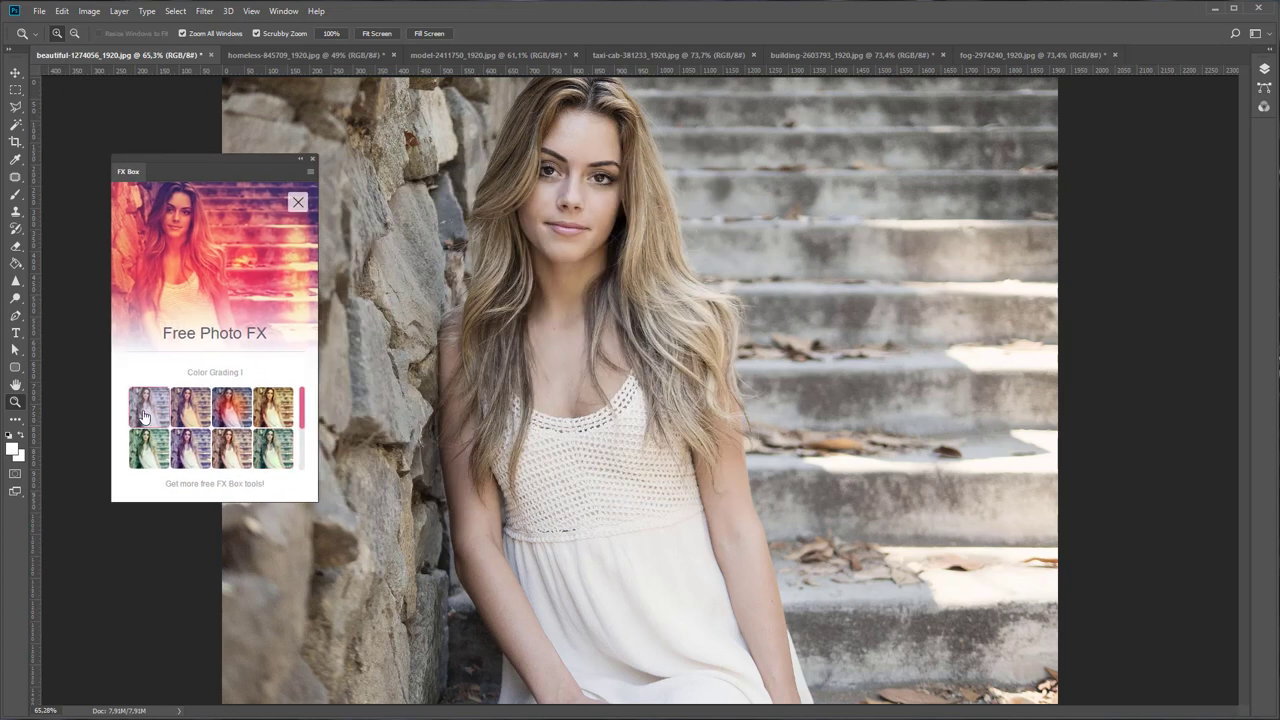
{"action": "left_click", "coordinate": [147, 416]}
{"action": "left_click", "coordinate": [181, 410]}
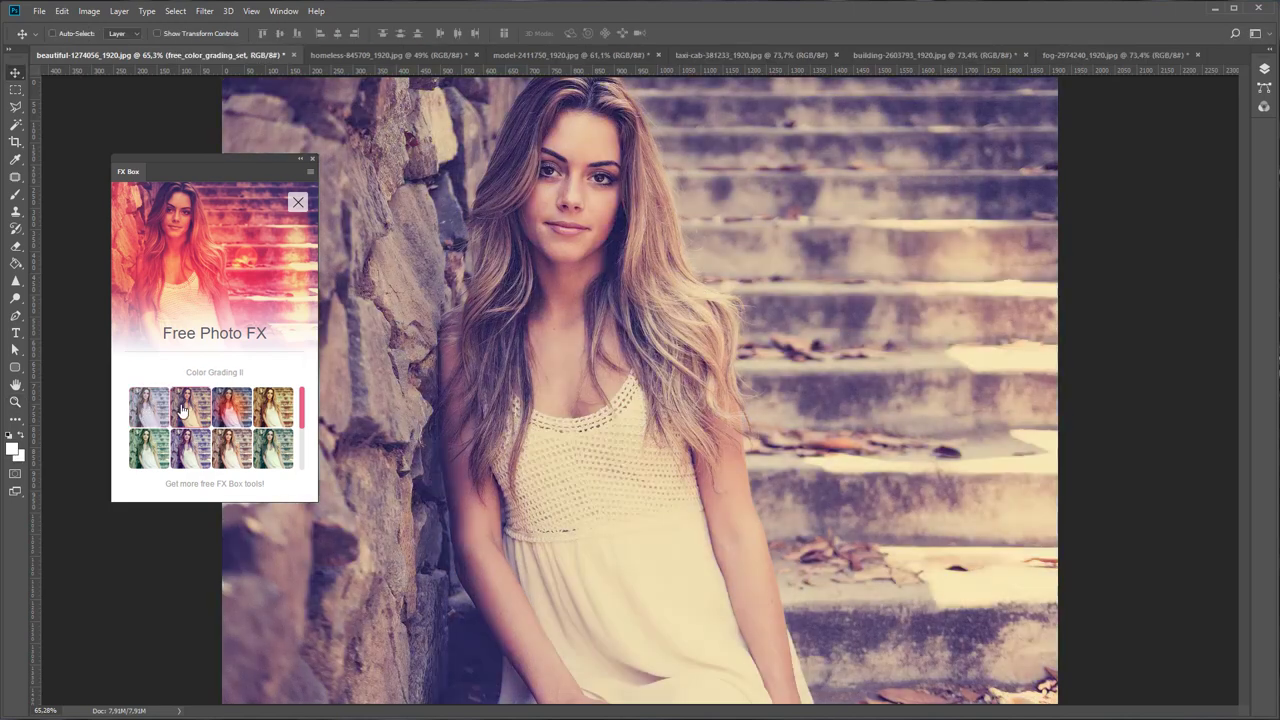
{"action": "left_click", "coordinate": [238, 412]}
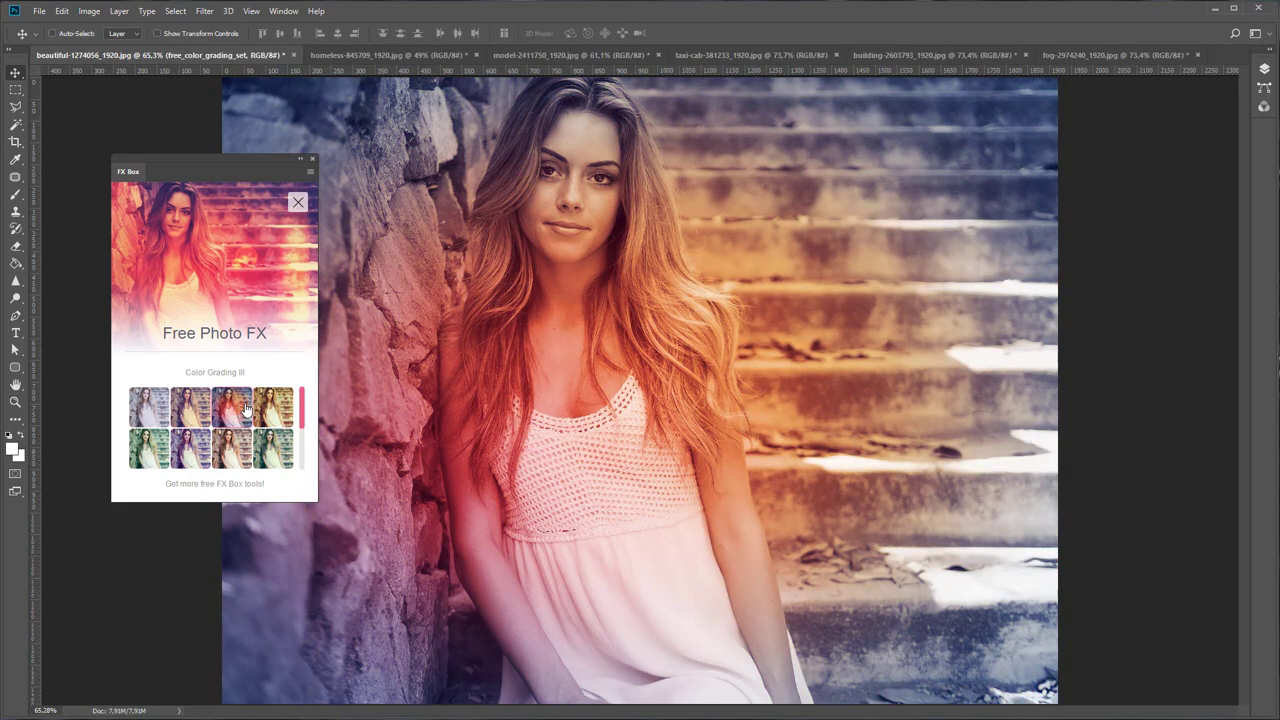
{"action": "left_click", "coordinate": [270, 408]}
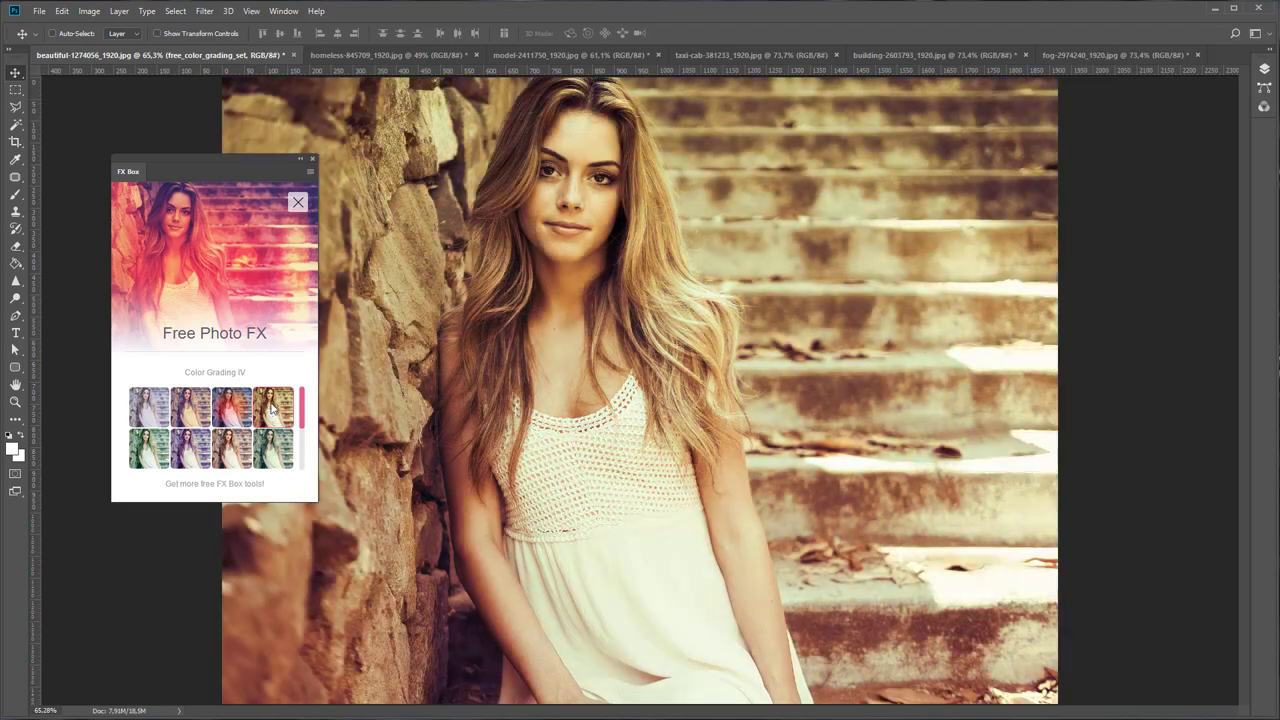
{"action": "left_click", "coordinate": [147, 452]}
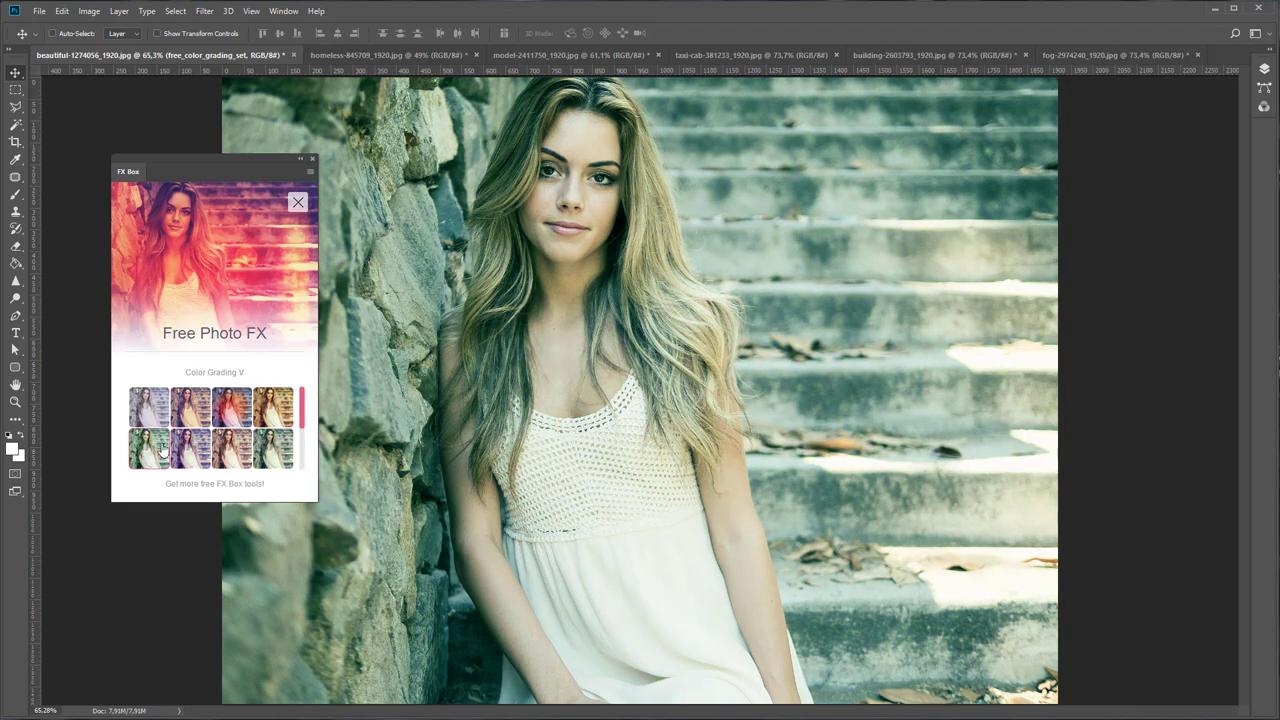
{"action": "left_click", "coordinate": [192, 448]}
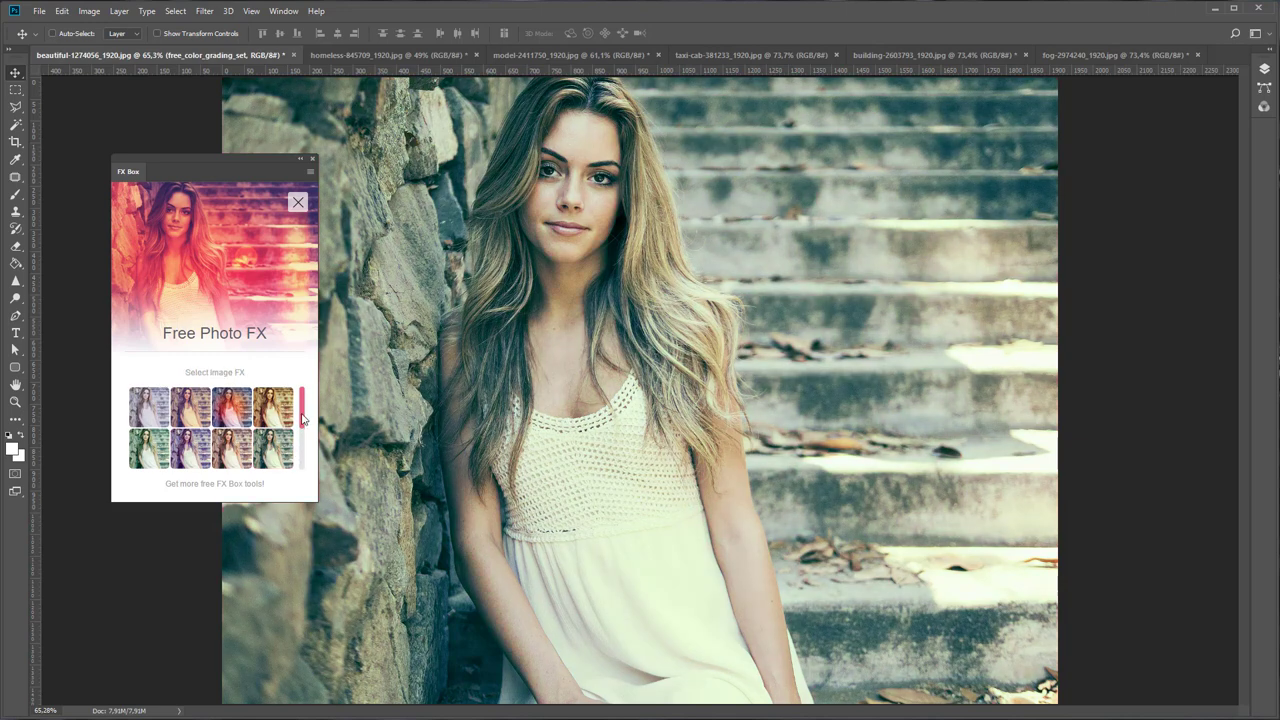
Apply Film Grain BW, stack Color Grading I over it, and show the Layers panel.
{"action": "left_click_drag", "start_coordinate": [303, 420], "coordinate": [303, 452]}
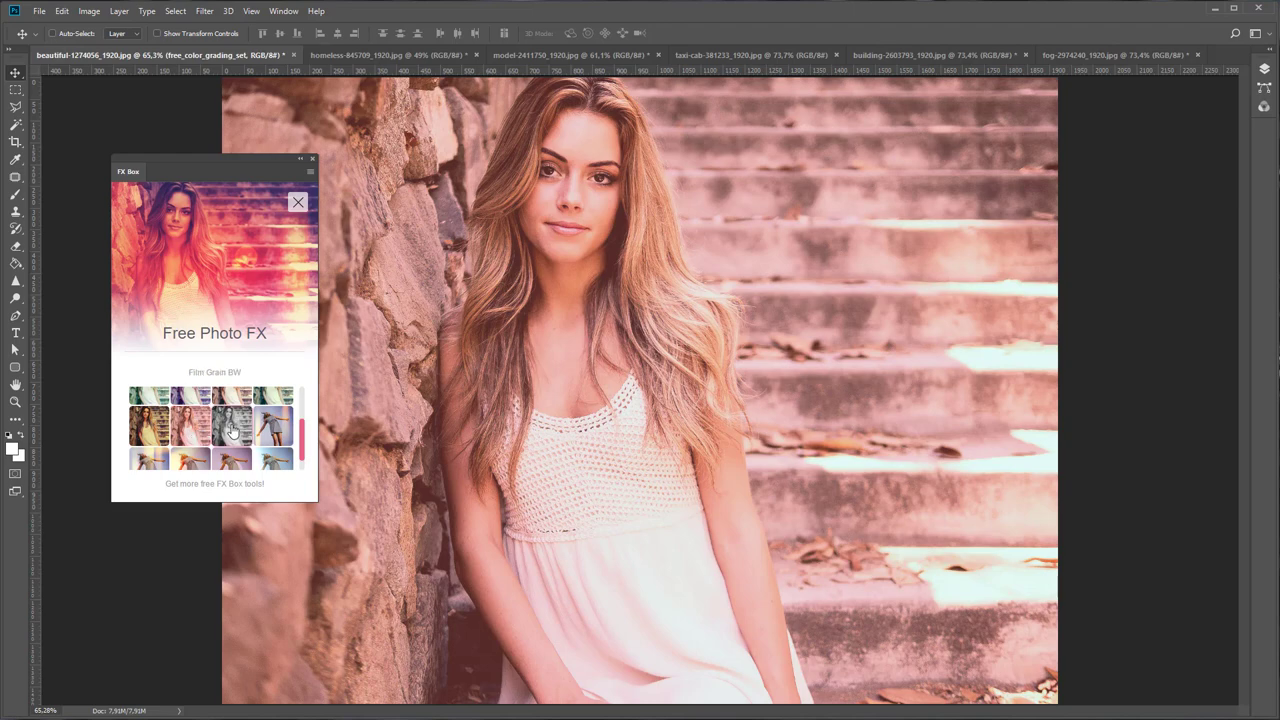
{"action": "left_click", "coordinate": [232, 430]}
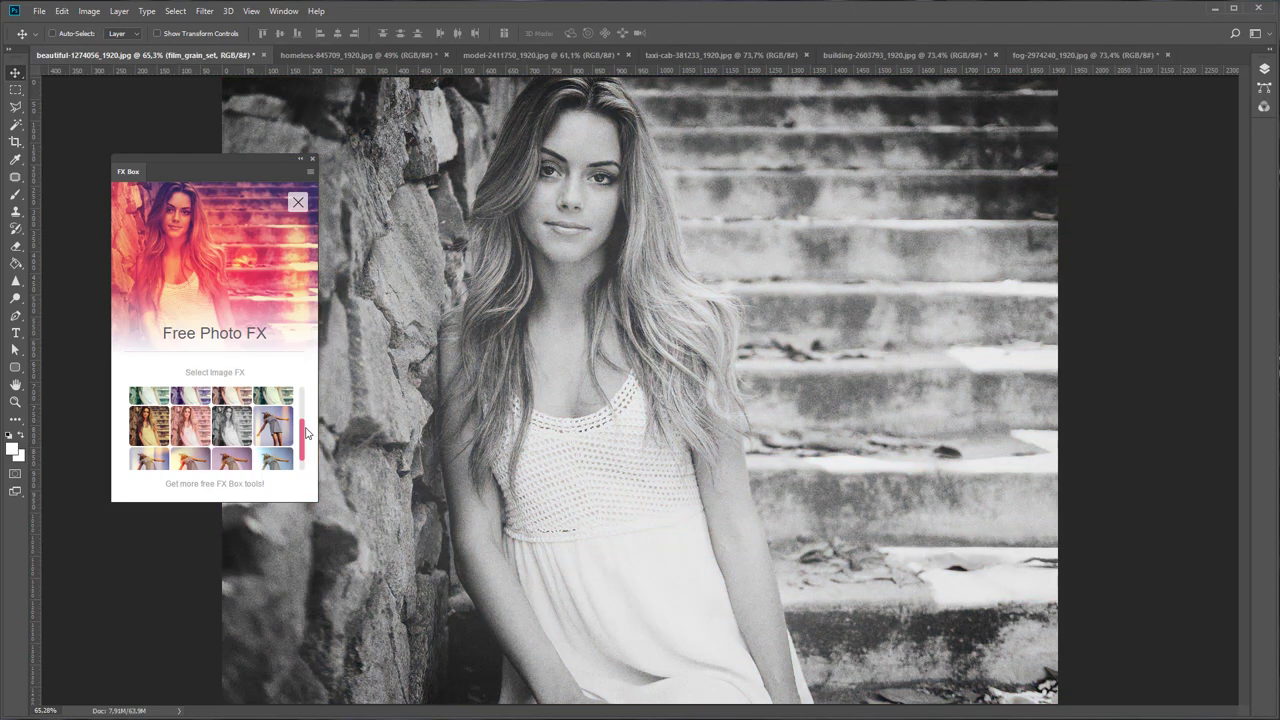
{"action": "scroll", "coordinate": [304, 428], "scroll_direction": "up", "scroll_amount": 3}
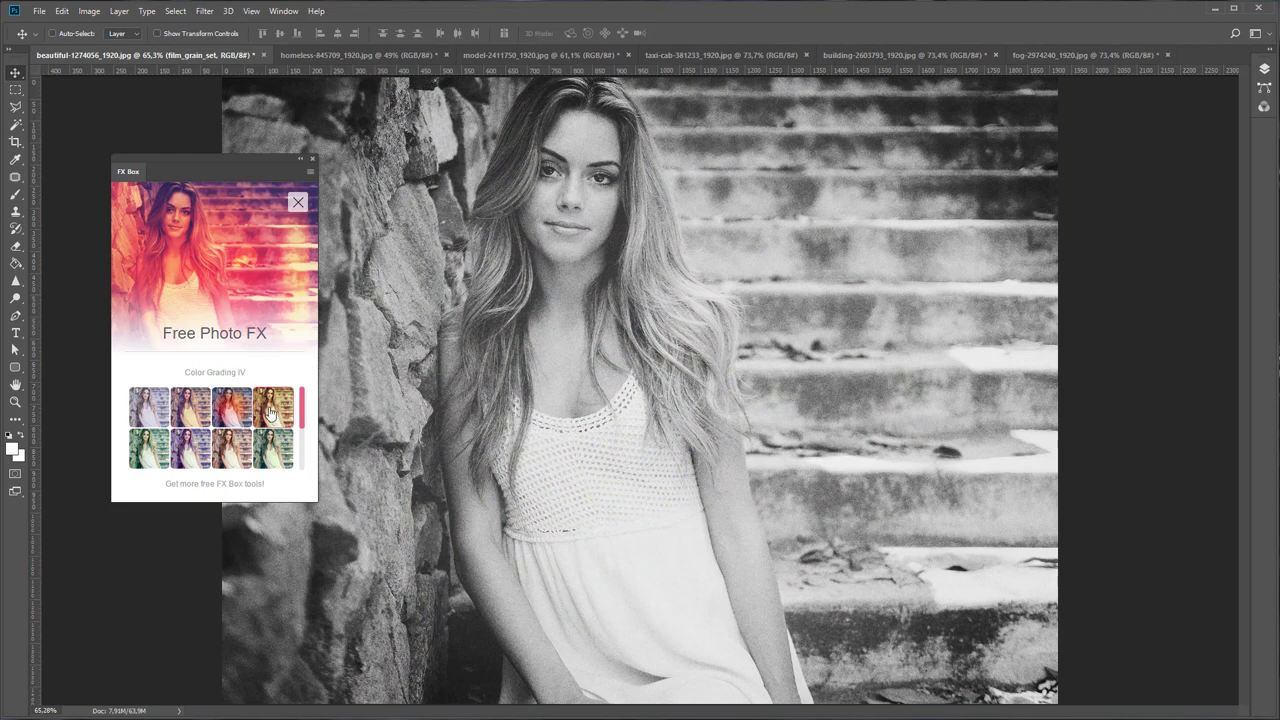
{"action": "left_click", "coordinate": [268, 410]}
{"action": "left_click", "coordinate": [190, 415]}
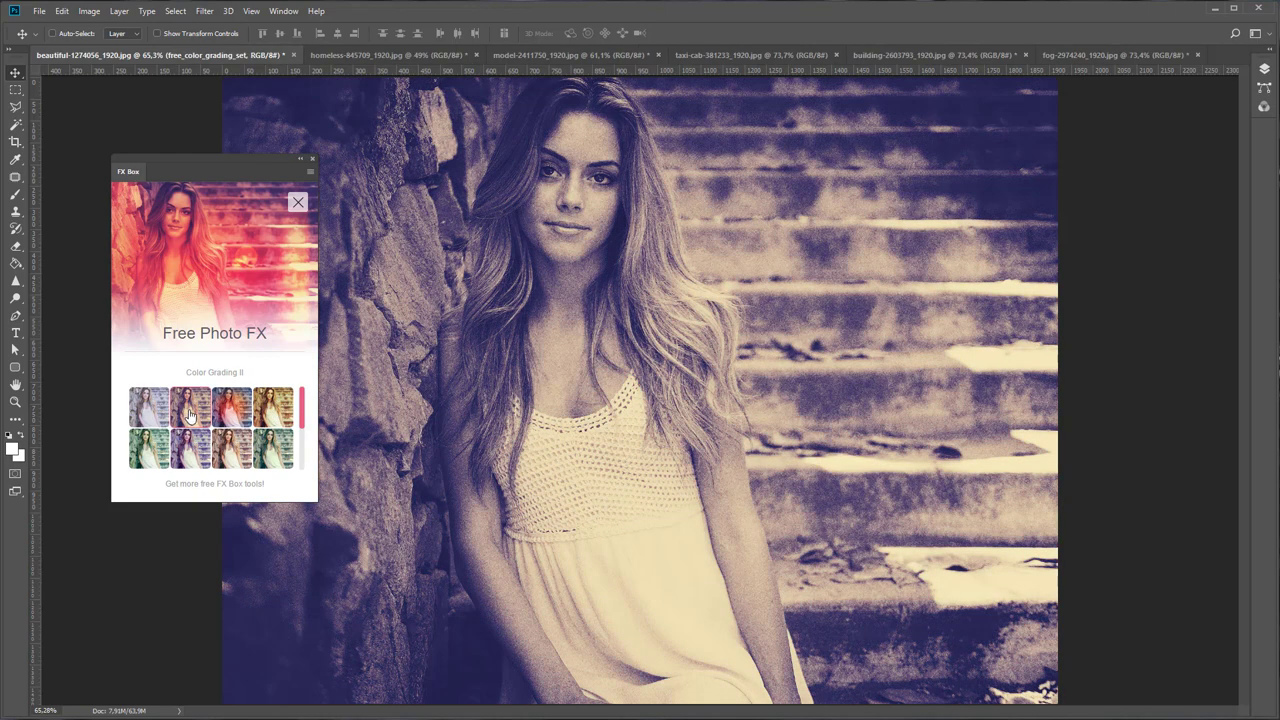
{"action": "left_click", "coordinate": [145, 416]}
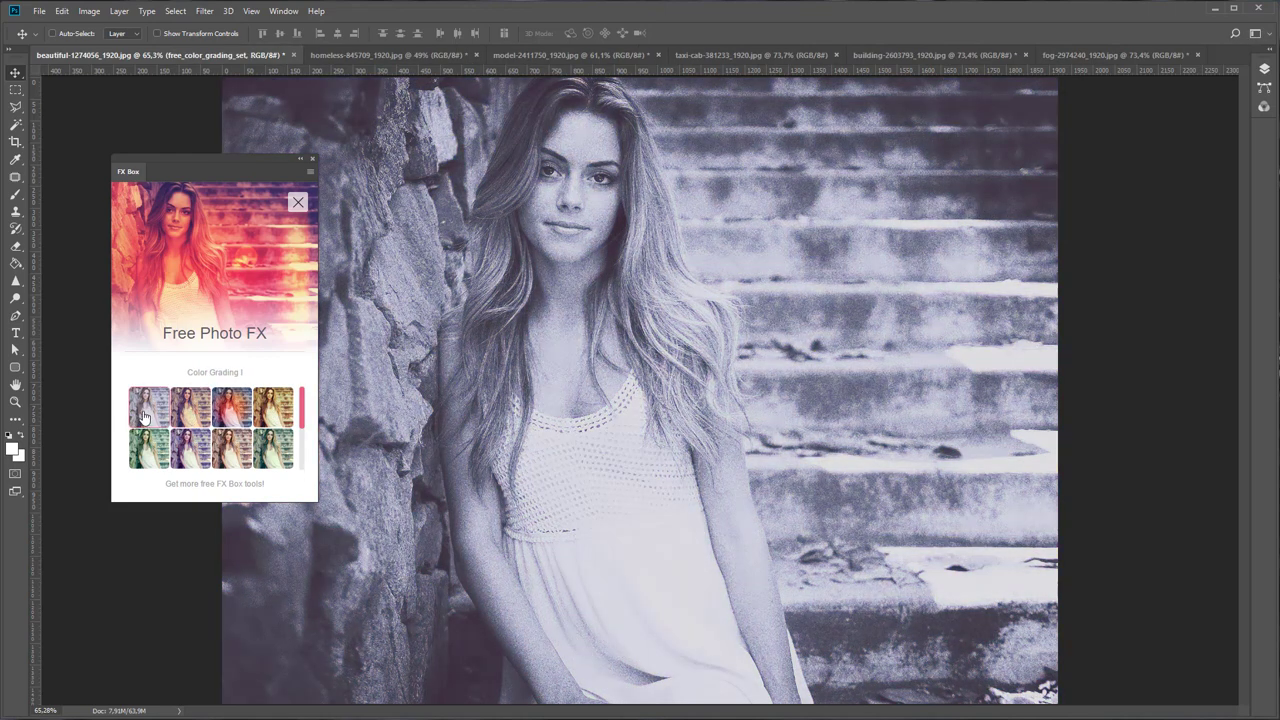
{"action": "left_click", "coordinate": [1265, 68]}
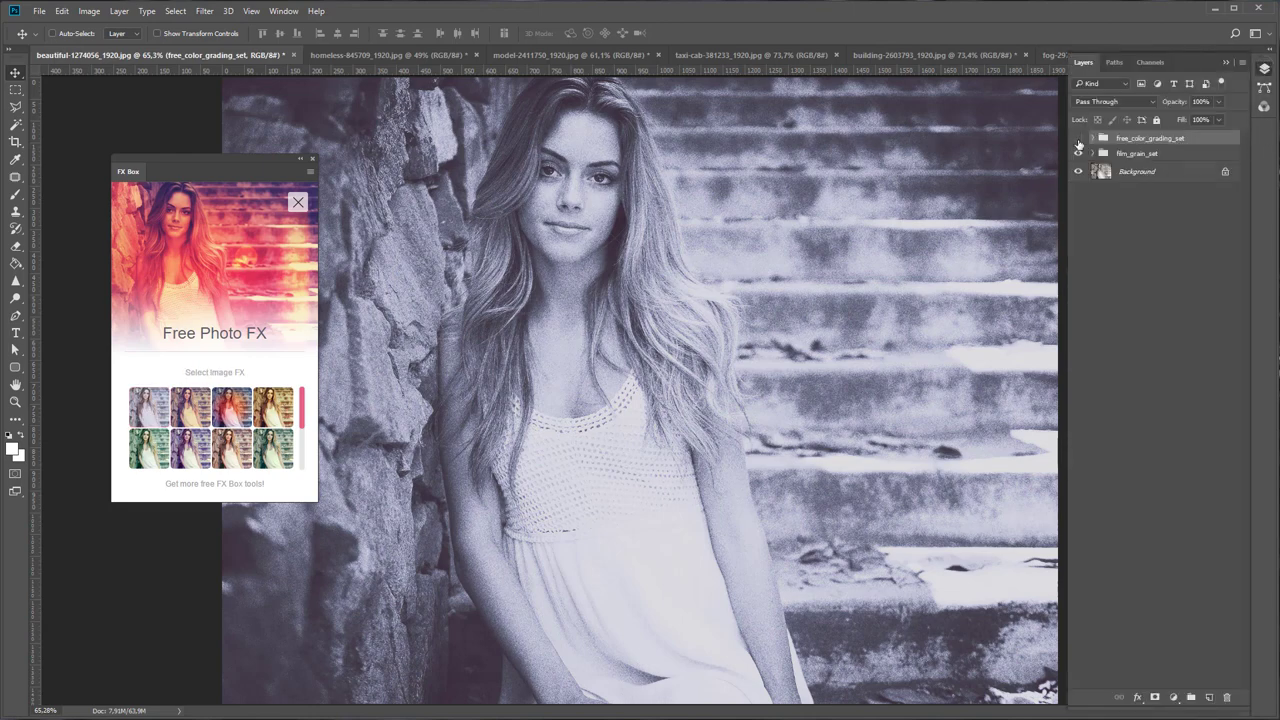
Toggle the grading group and film grain layers' visibility, then zoom in on the face.
{"action": "left_click", "coordinate": [1078, 140]}
{"action": "left_click", "coordinate": [1092, 155]}
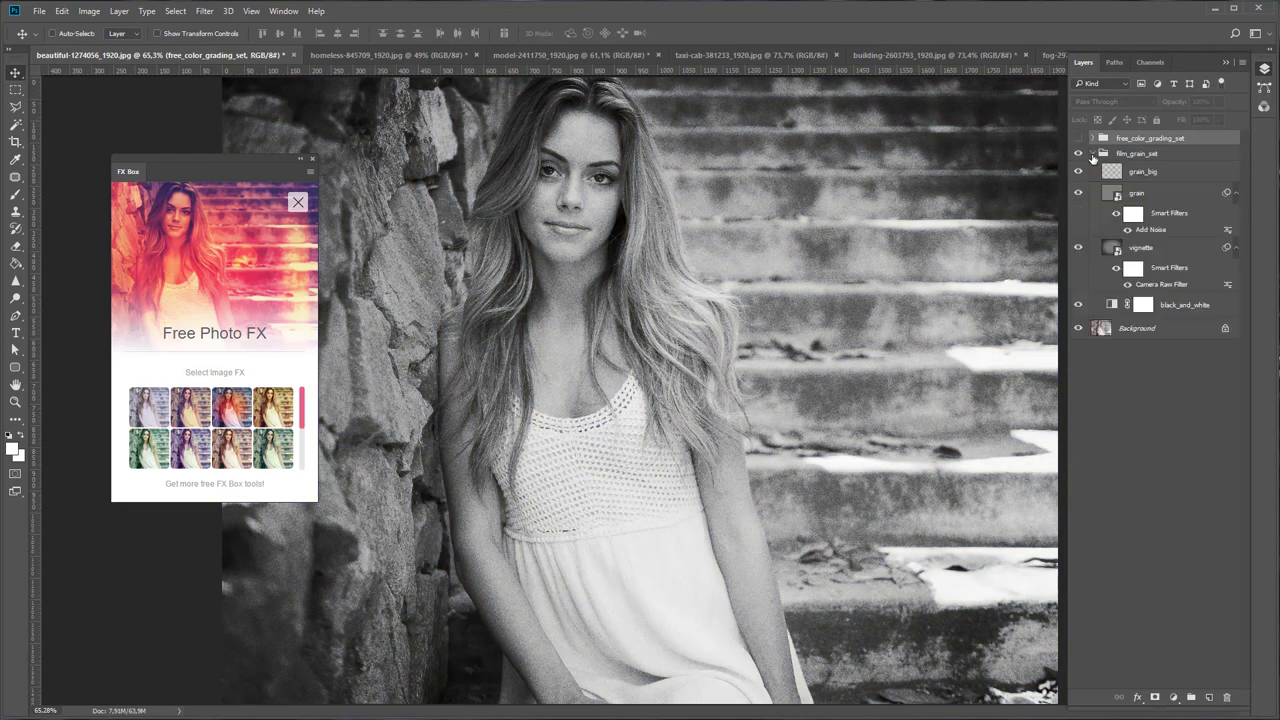
{"action": "left_click", "coordinate": [1078, 304]}
{"action": "left_click", "coordinate": [1077, 247]}
{"action": "left_click", "coordinate": [1077, 247]}
{"action": "left_click", "coordinate": [1078, 192]}
{"action": "left_click", "coordinate": [1078, 171]}
{"action": "key", "text": "z"}
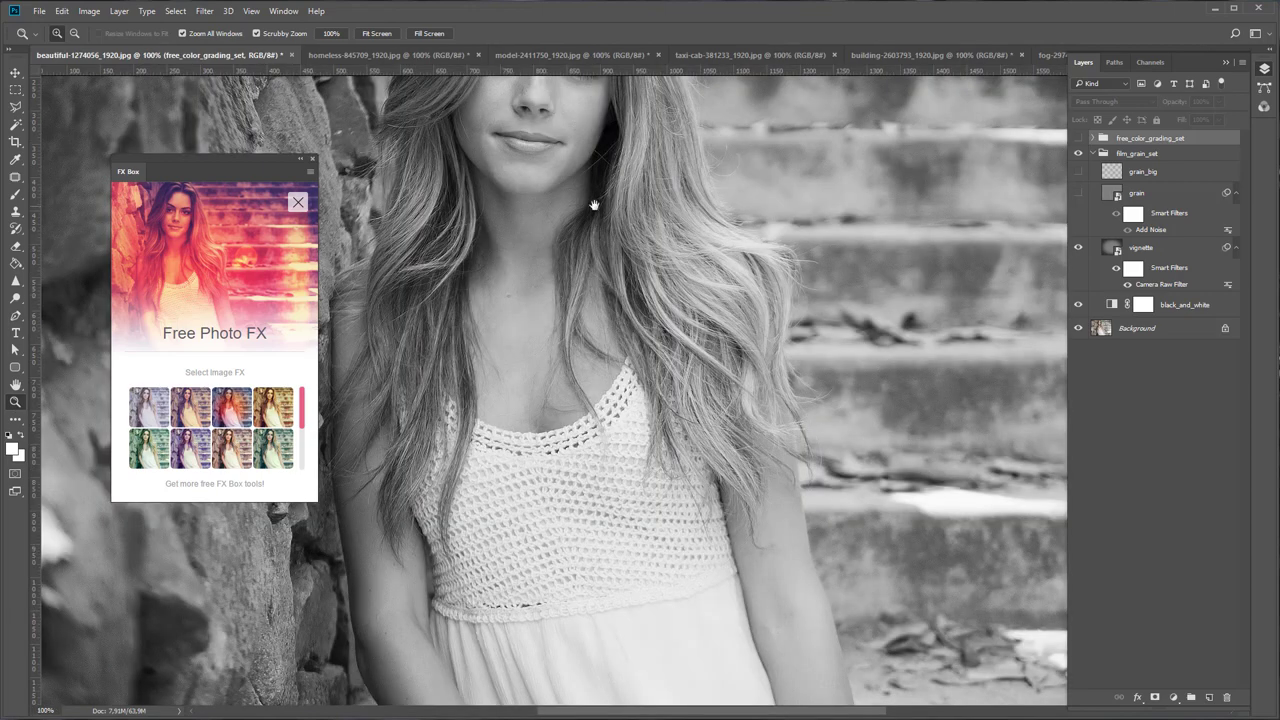
{"action": "left_click_drag", "start_coordinate": [591, 203], "coordinate": [649, 343]}
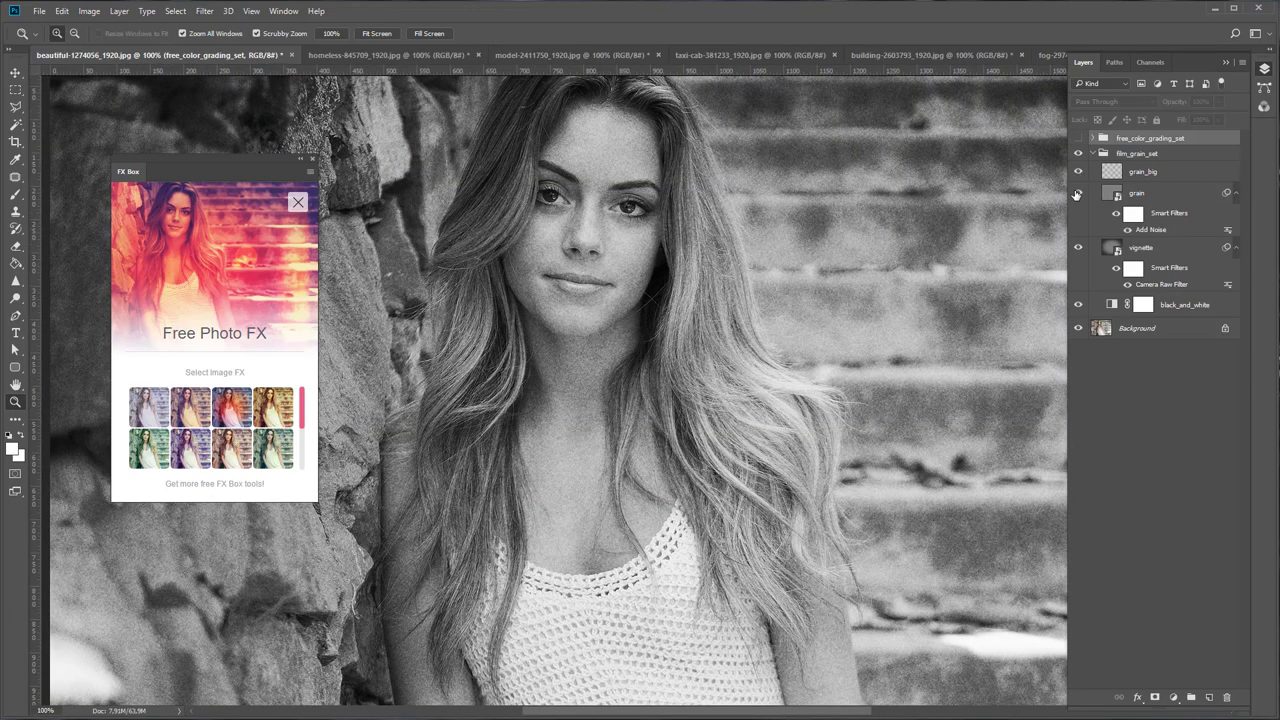
Hide black_and_white, re-show the grading group, and change Color_cg_fx_01's fill to teal.
{"action": "left_click", "coordinate": [1077, 305]}
{"action": "left_click", "coordinate": [1078, 138]}
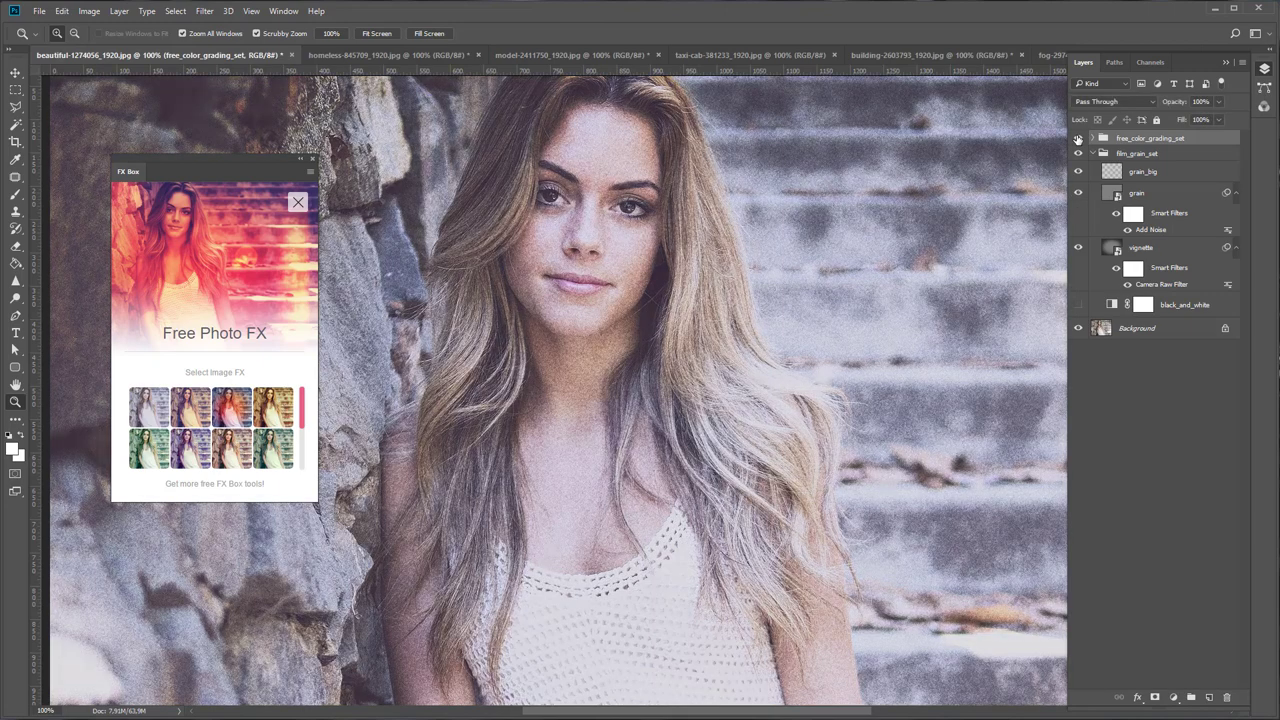
{"action": "left_click", "coordinate": [1093, 154]}
{"action": "left_click", "coordinate": [1093, 138]}
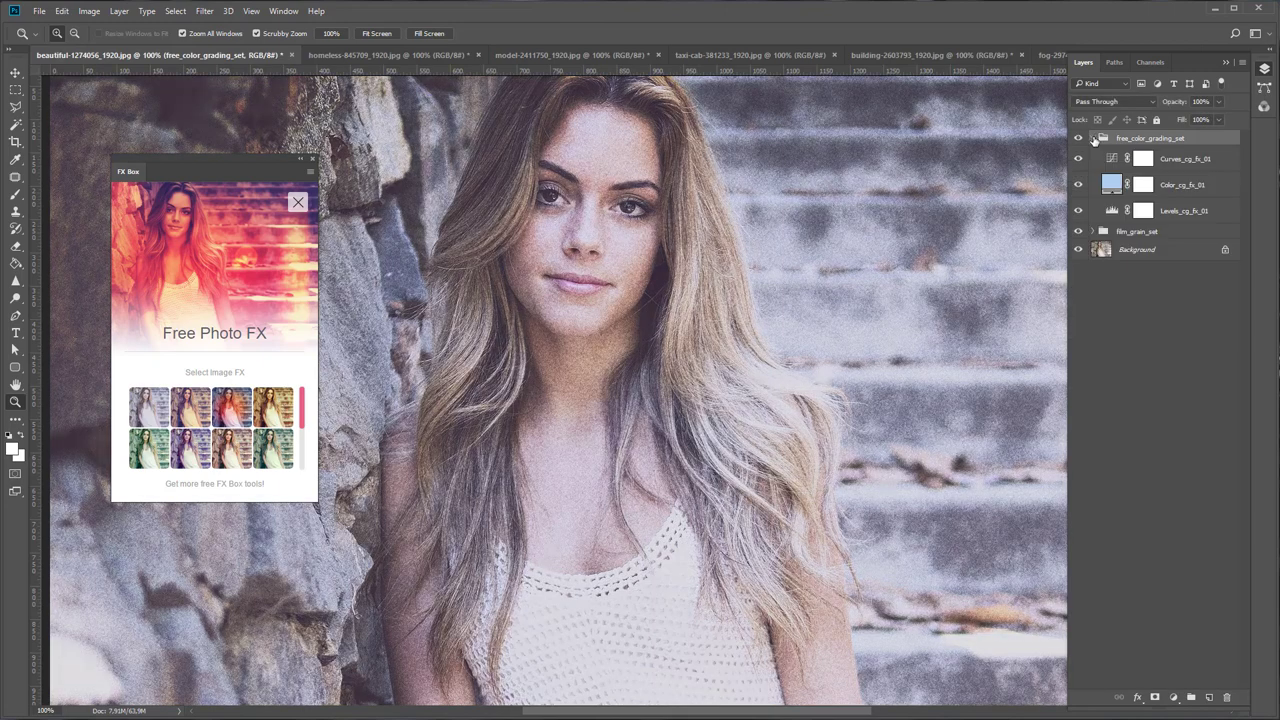
{"action": "double_click", "coordinate": [1111, 184]}
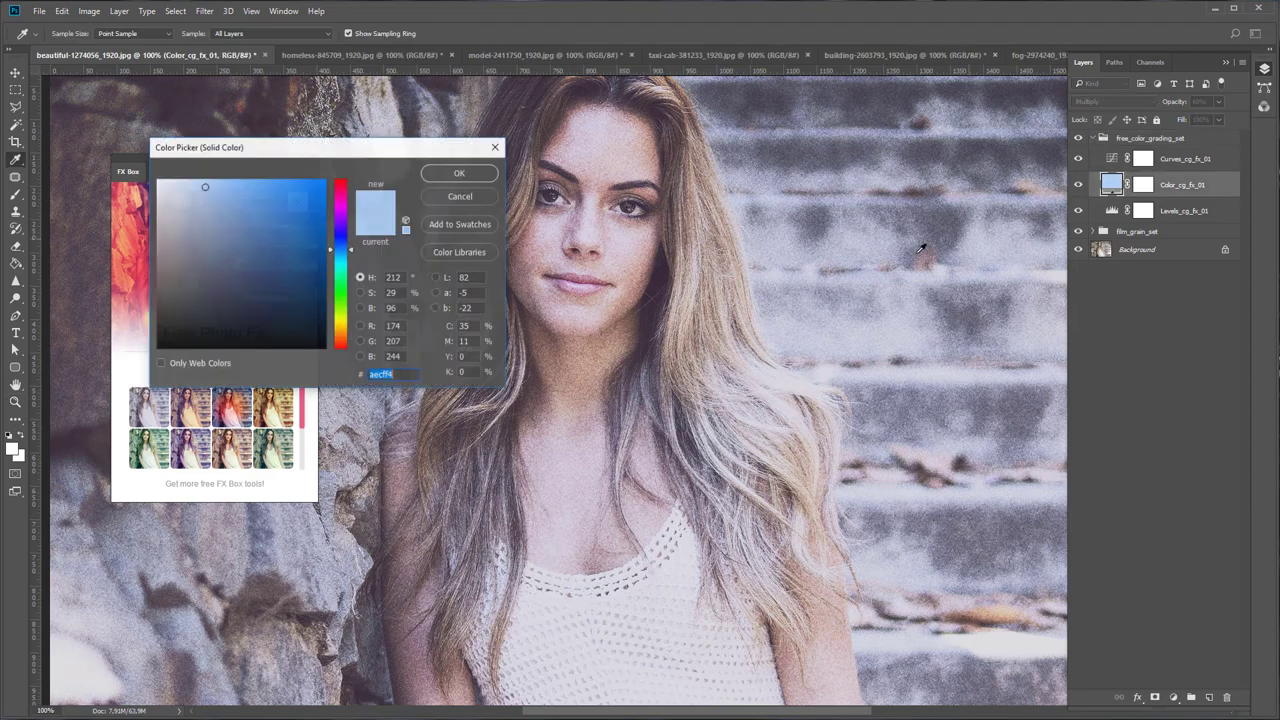
{"action": "left_click_drag", "start_coordinate": [206, 200], "coordinate": [220, 208]}
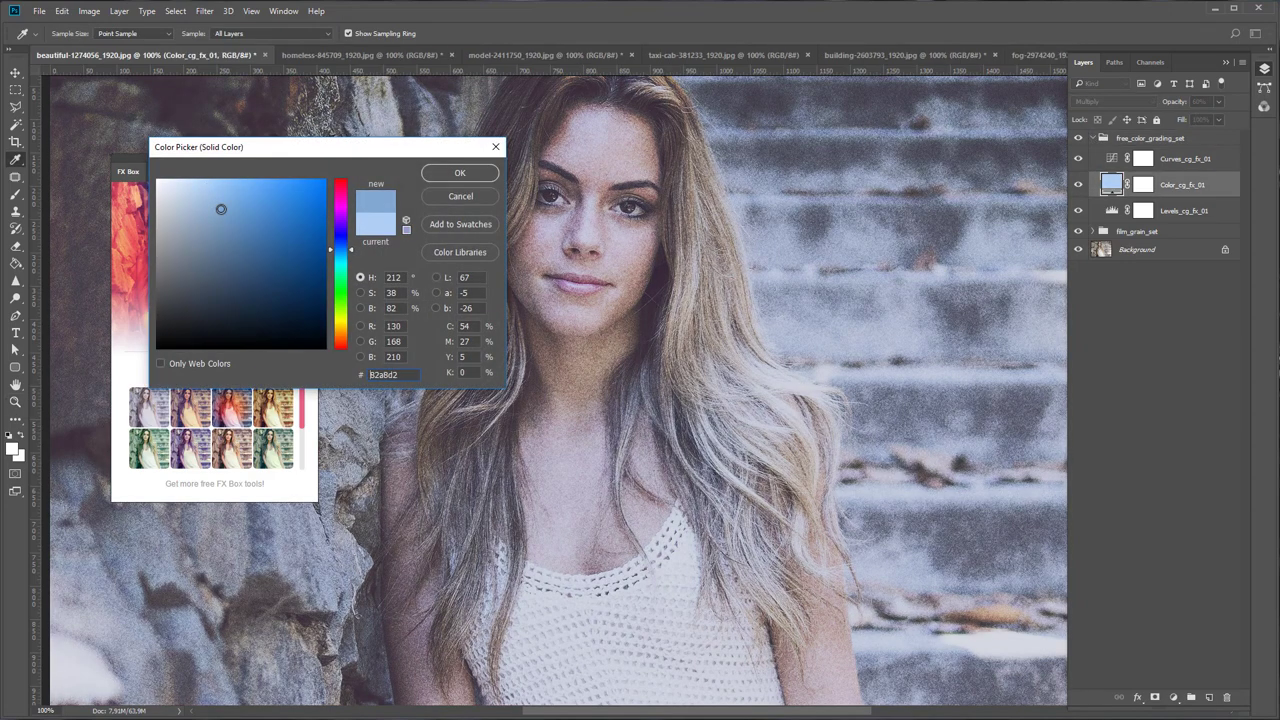
{"action": "left_click", "coordinate": [336, 272]}
{"action": "left_click", "coordinate": [459, 173]}
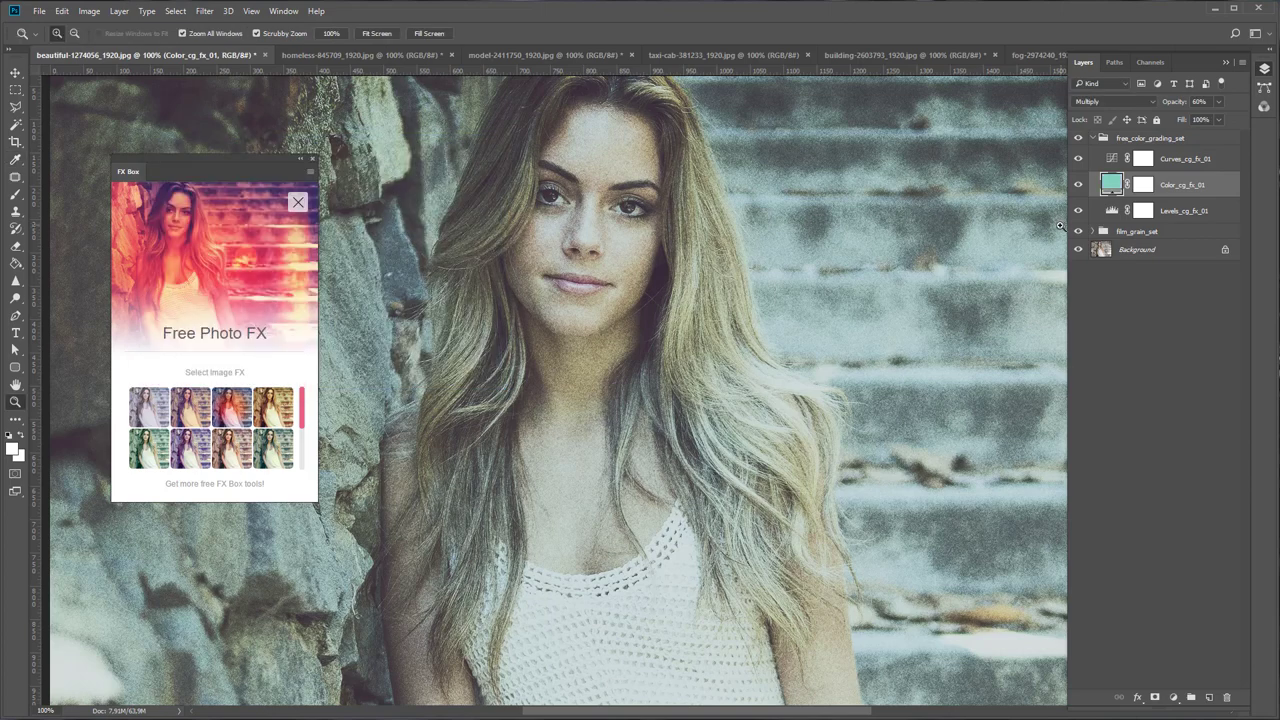
Delete the free_color_grading_set and film_grain_set groups with their contents.
{"action": "left_click", "coordinate": [1135, 141]}
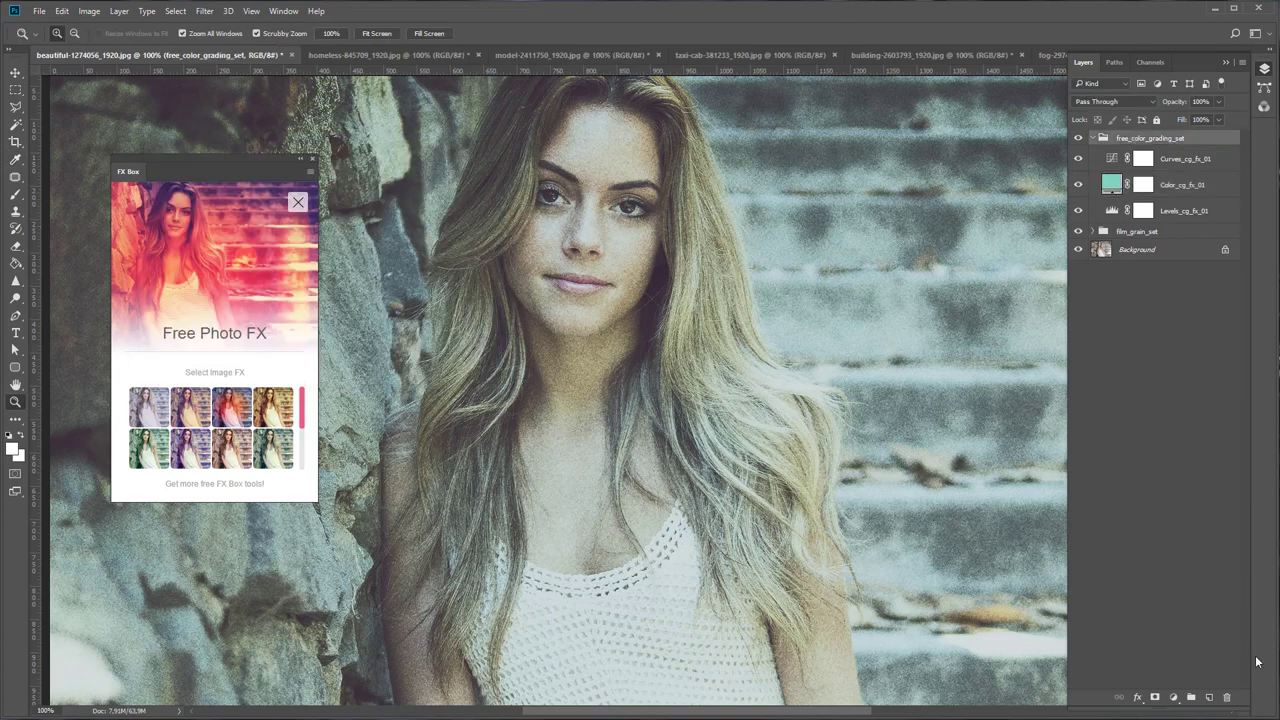
{"action": "left_click", "coordinate": [1227, 697]}
{"action": "left_click", "coordinate": [645, 284]}
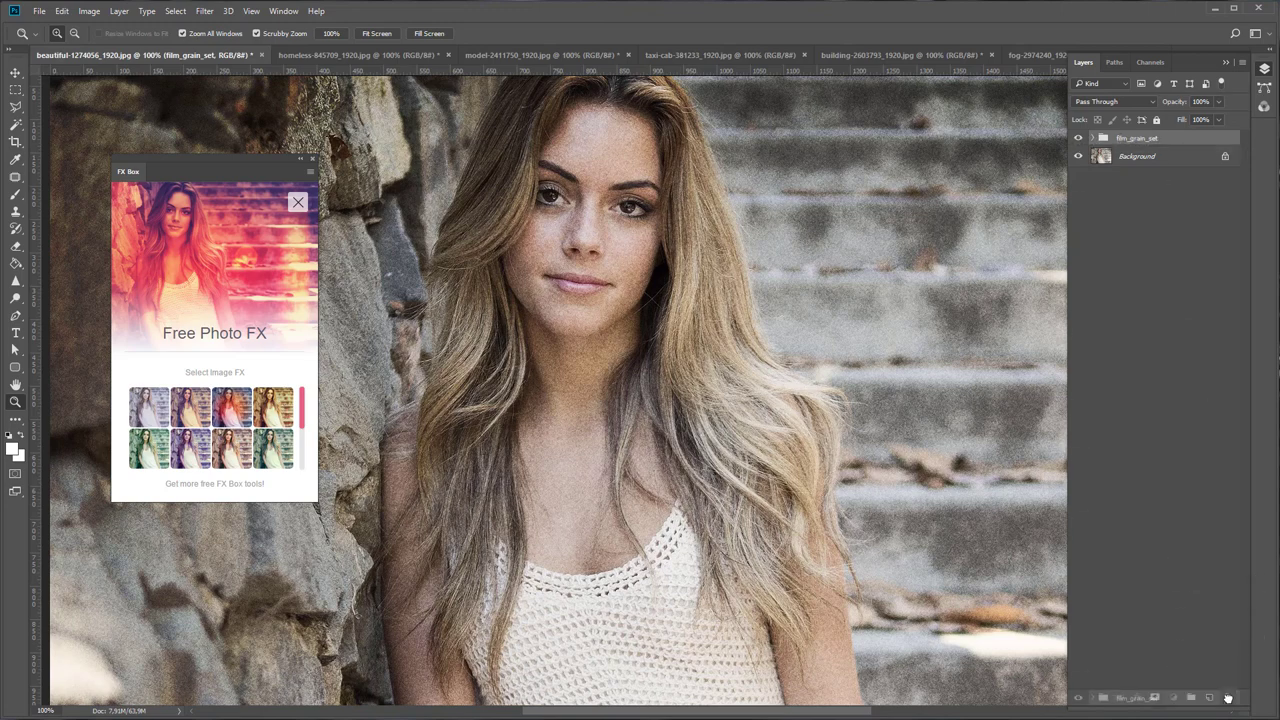
{"action": "left_click_drag", "start_coordinate": [1122, 140], "coordinate": [1228, 697]}
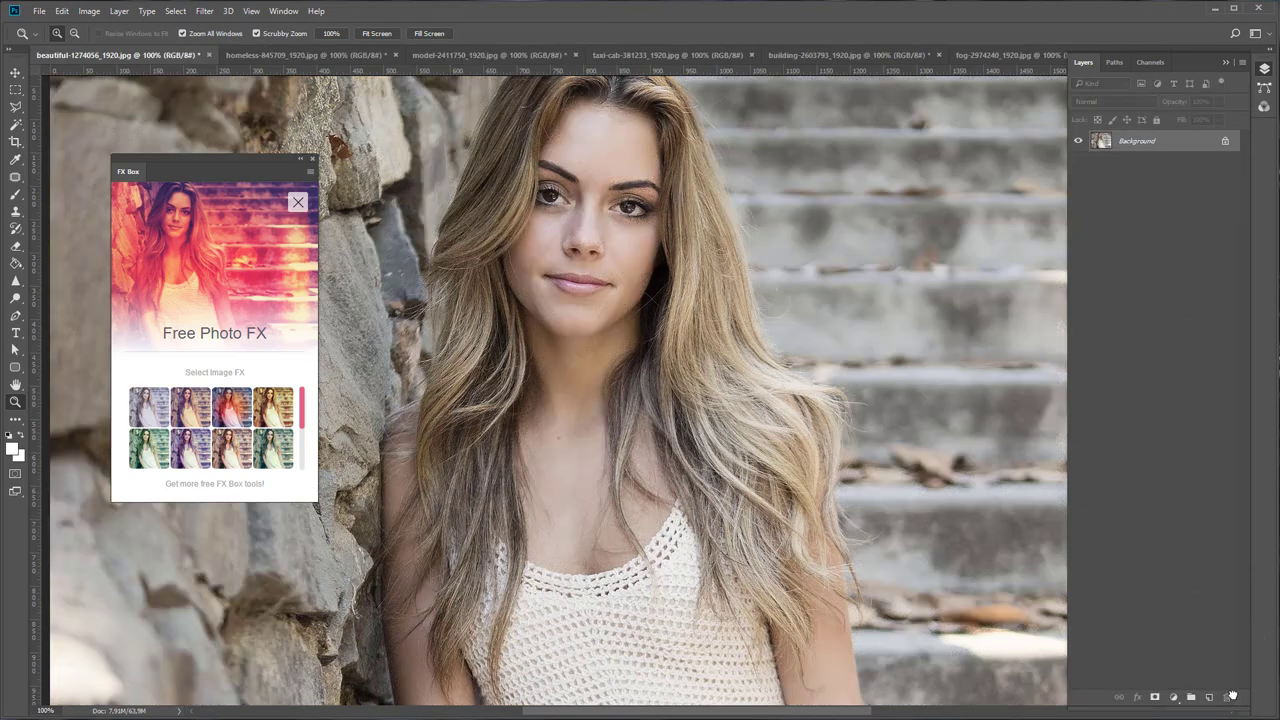
Fit the photo to the window and apply the Color Grading II preset.
{"action": "left_click", "coordinate": [377, 33]}
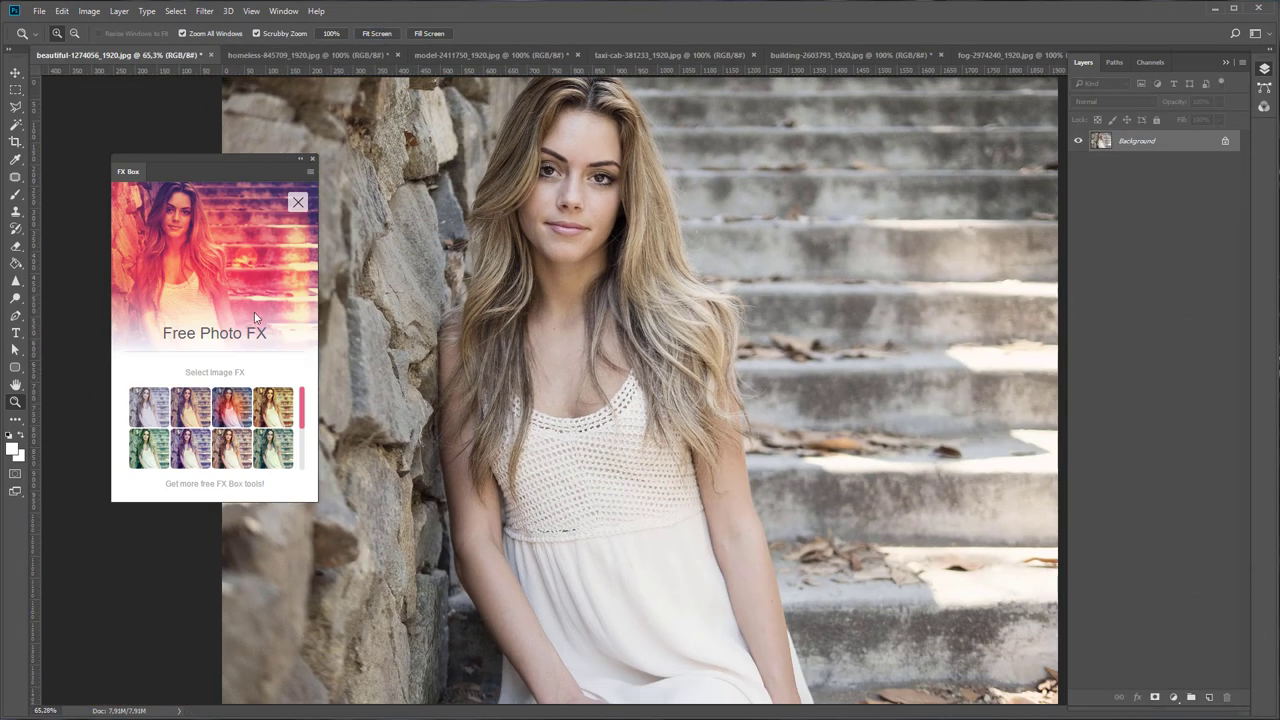
{"action": "scroll", "coordinate": [304, 426], "scroll_direction": "down", "scroll_amount": 2}
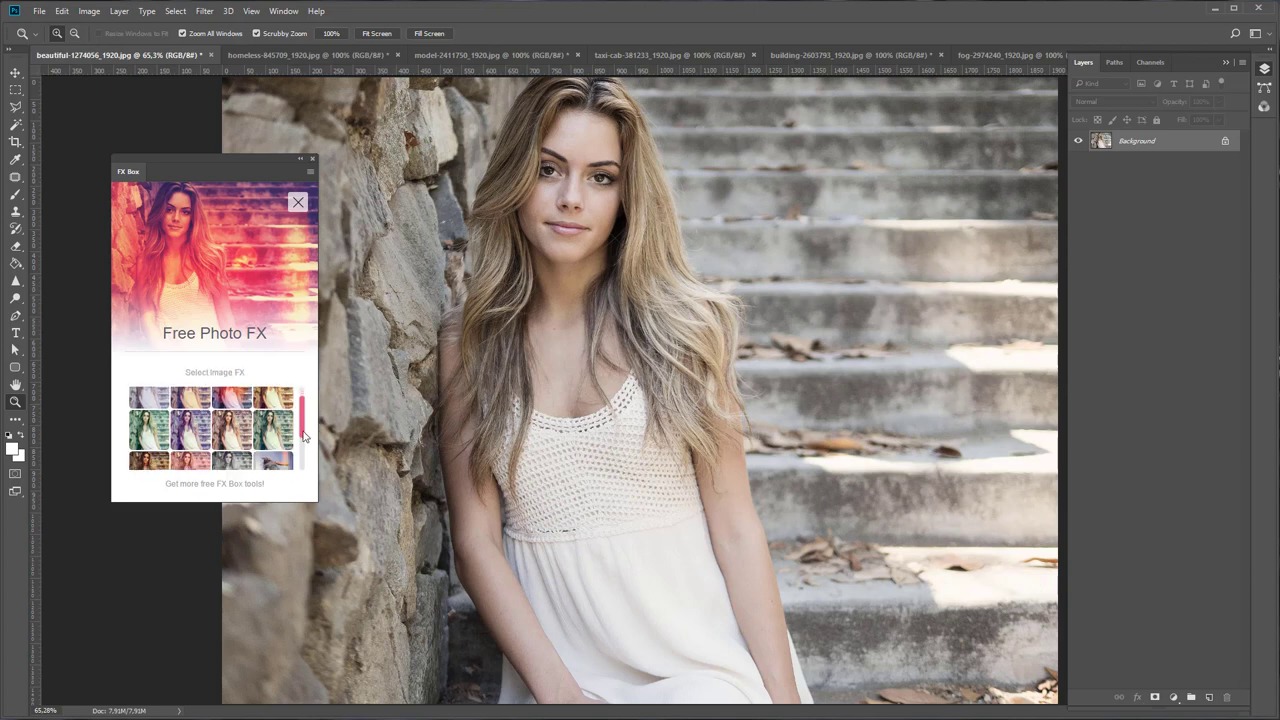
{"action": "scroll", "coordinate": [304, 420], "scroll_direction": "up", "scroll_amount": 2}
{"action": "left_click", "coordinate": [192, 410]}
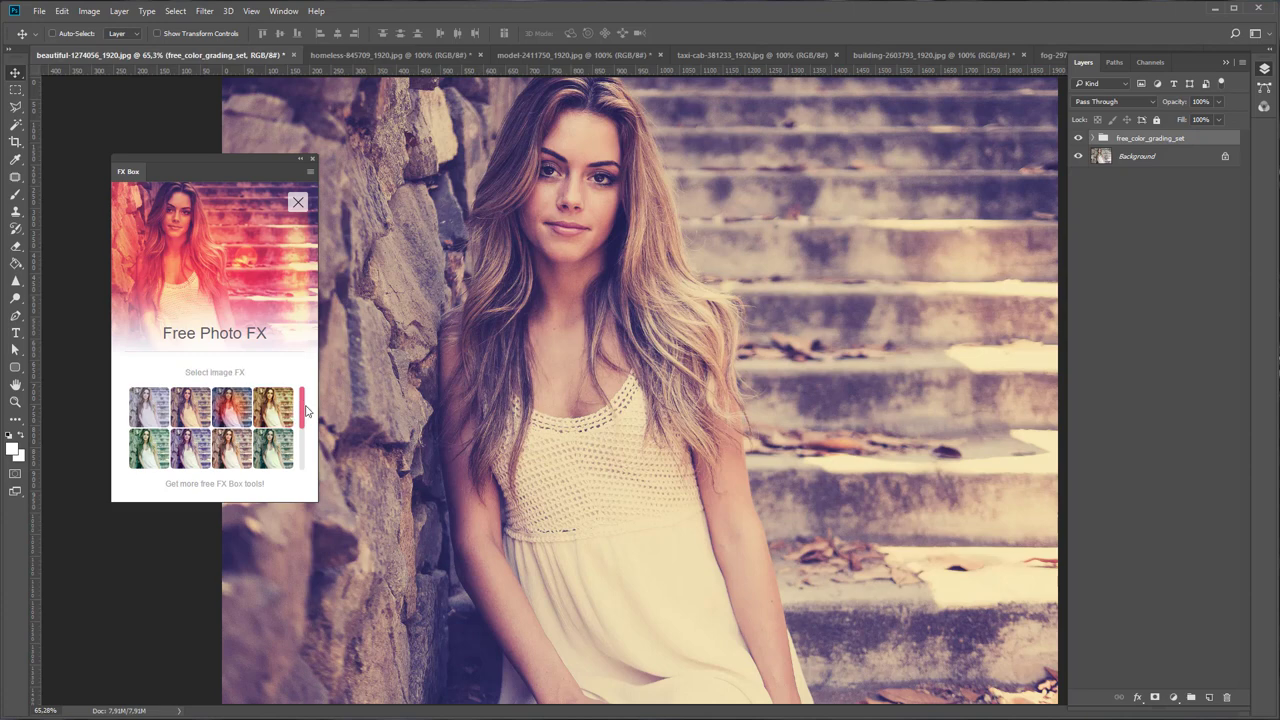
{"action": "left_click_drag", "start_coordinate": [301, 407], "coordinate": [291, 460]}
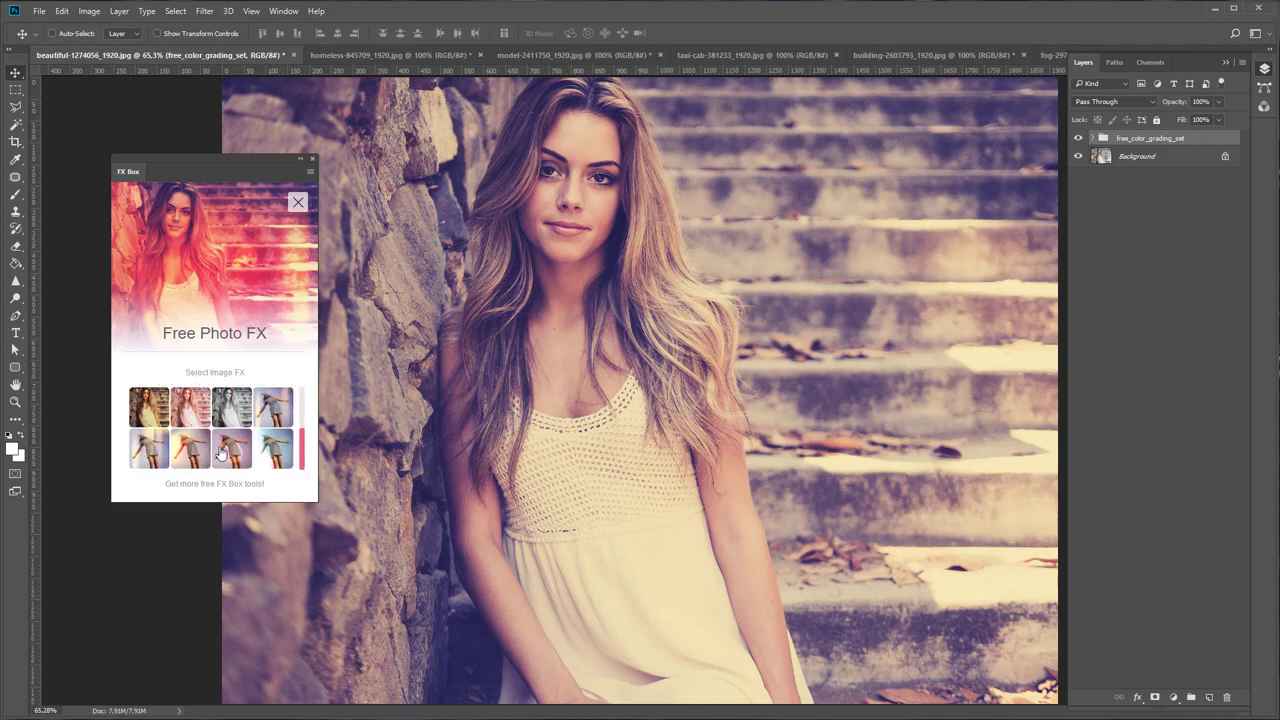
Try several Light Leaks presets, settle on Light Leaks III, and close the document.
{"action": "left_click", "coordinate": [148, 452]}
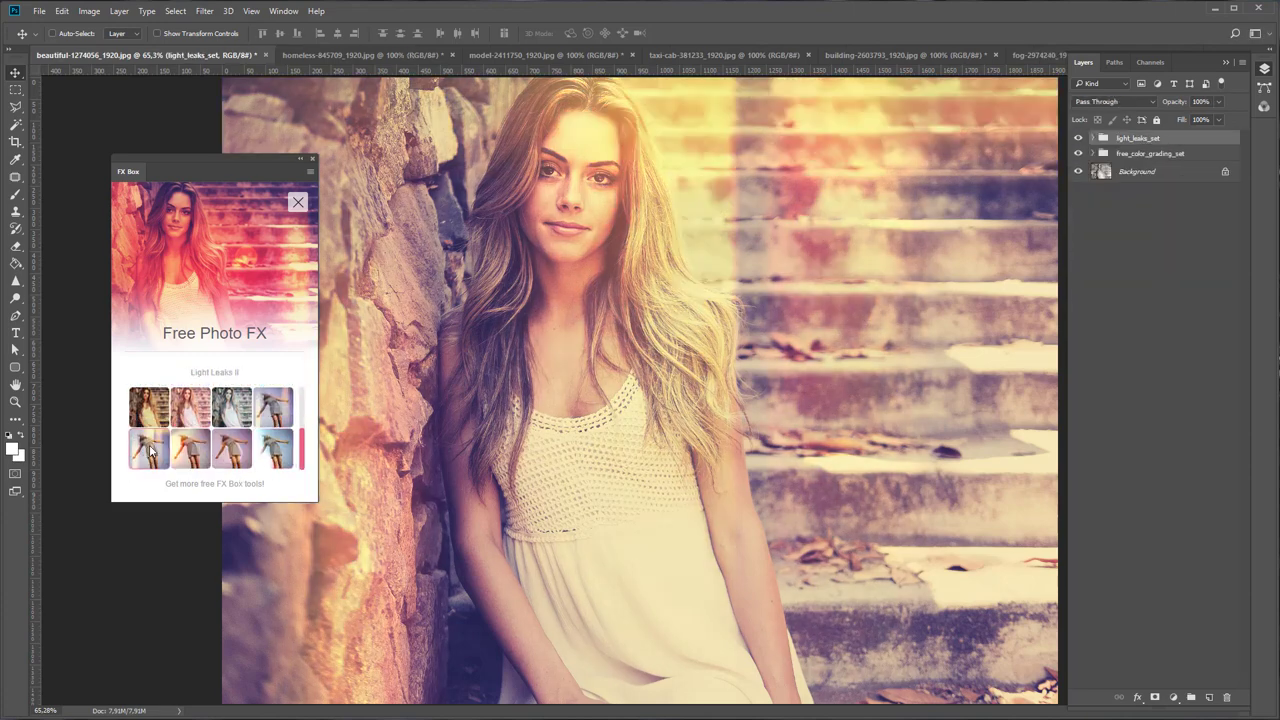
{"action": "left_click", "coordinate": [279, 413]}
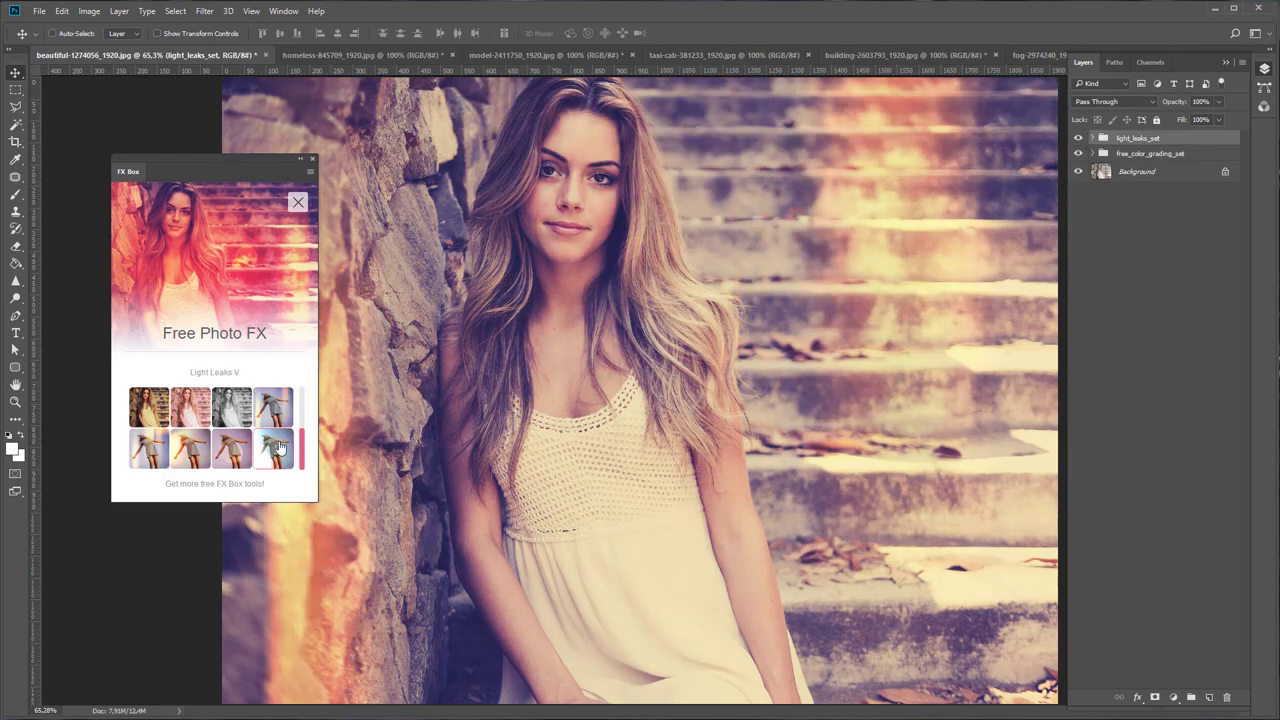
{"action": "left_click", "coordinate": [279, 451]}
{"action": "left_click", "coordinate": [244, 458]}
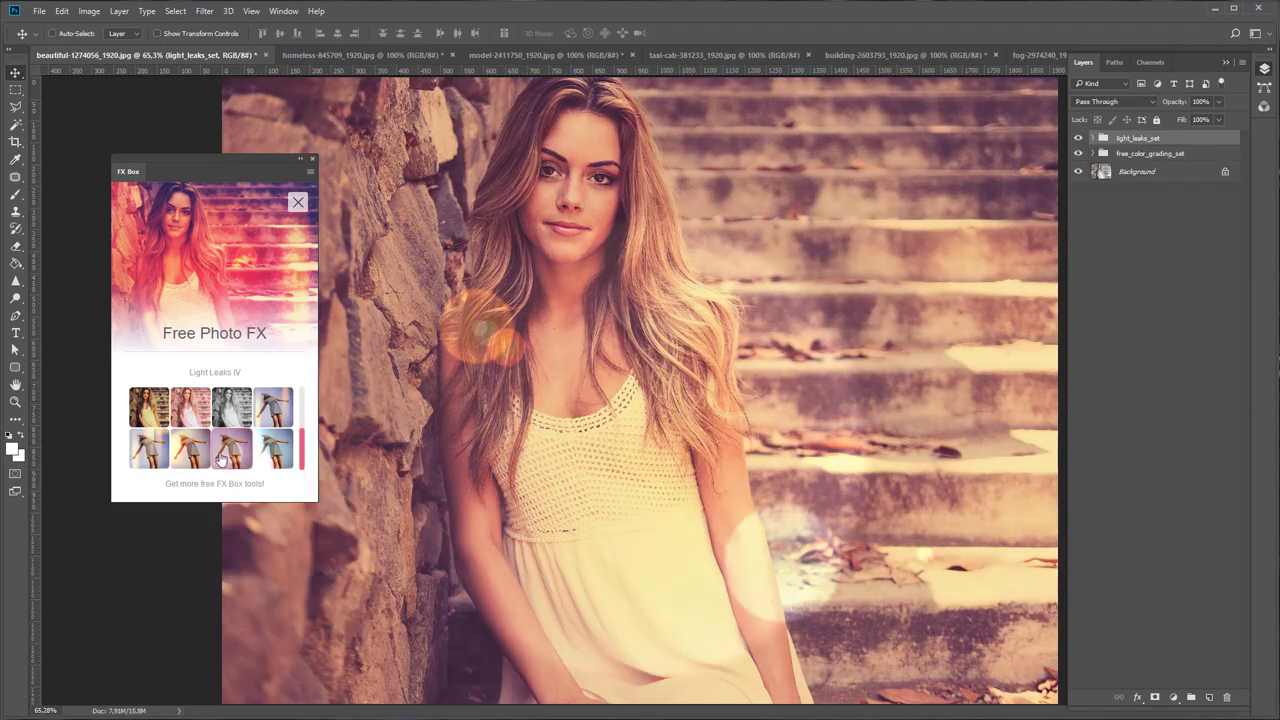
{"action": "left_click", "coordinate": [187, 456]}
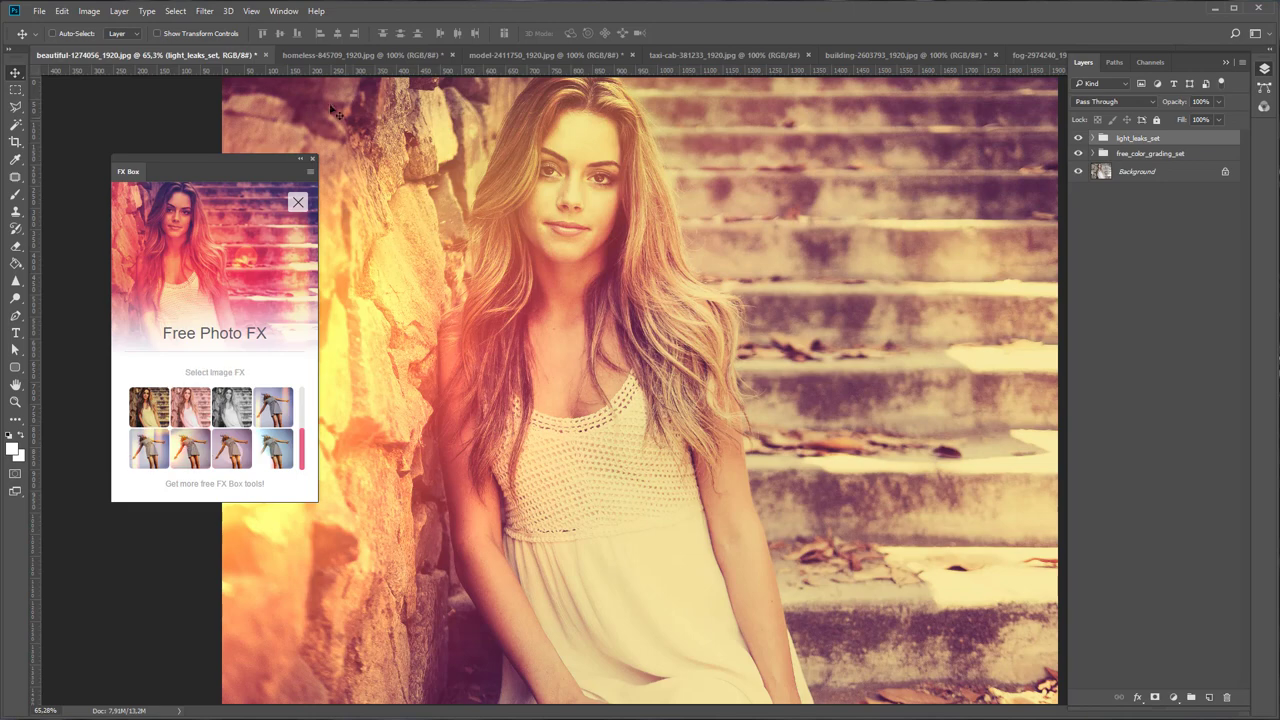
{"action": "left_click", "coordinate": [268, 54]}
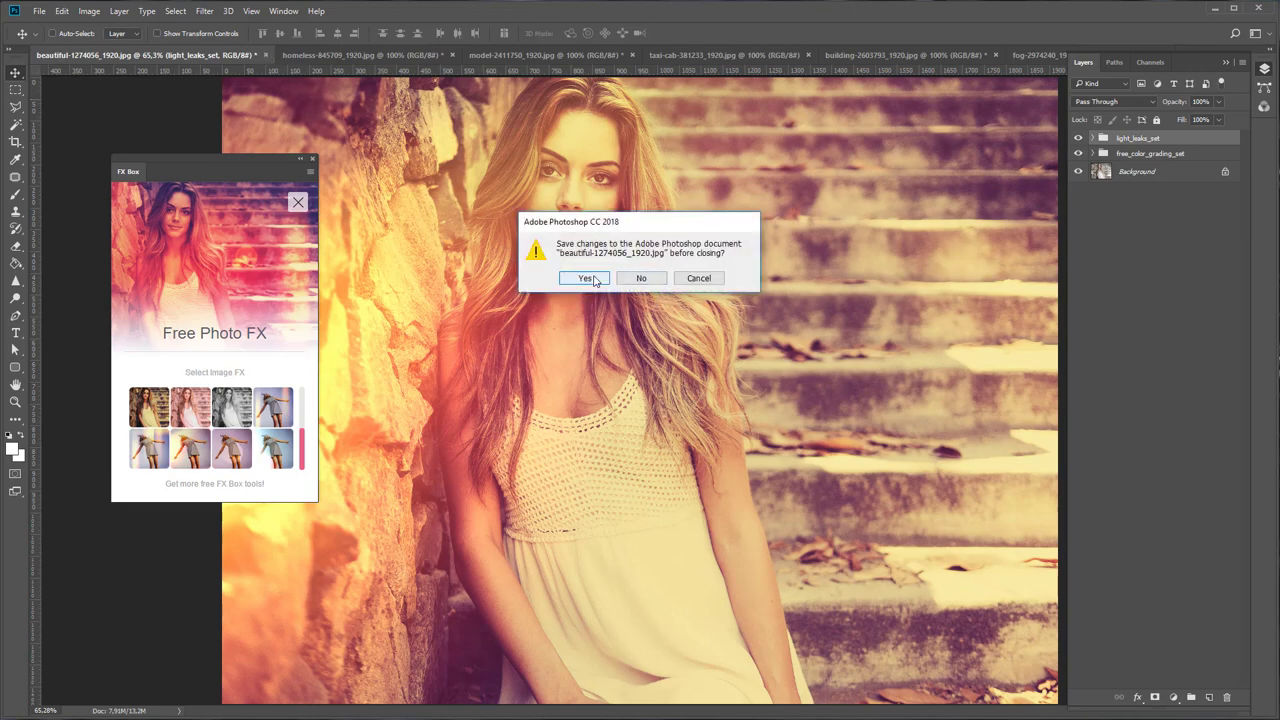
Save the woman's photo on close, switch to homeless-845709_1920.jpg, and fit it on screen.
{"action": "left_click", "coordinate": [616, 279]}
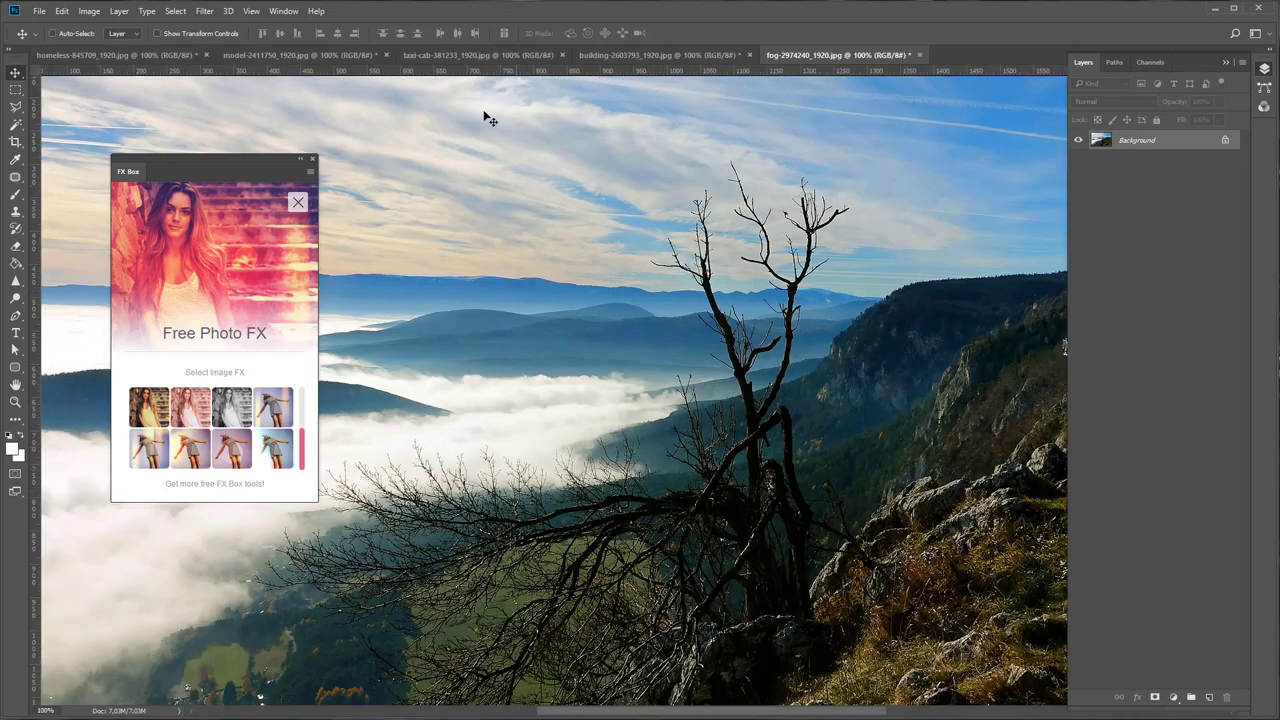
{"action": "left_click", "coordinate": [160, 54]}
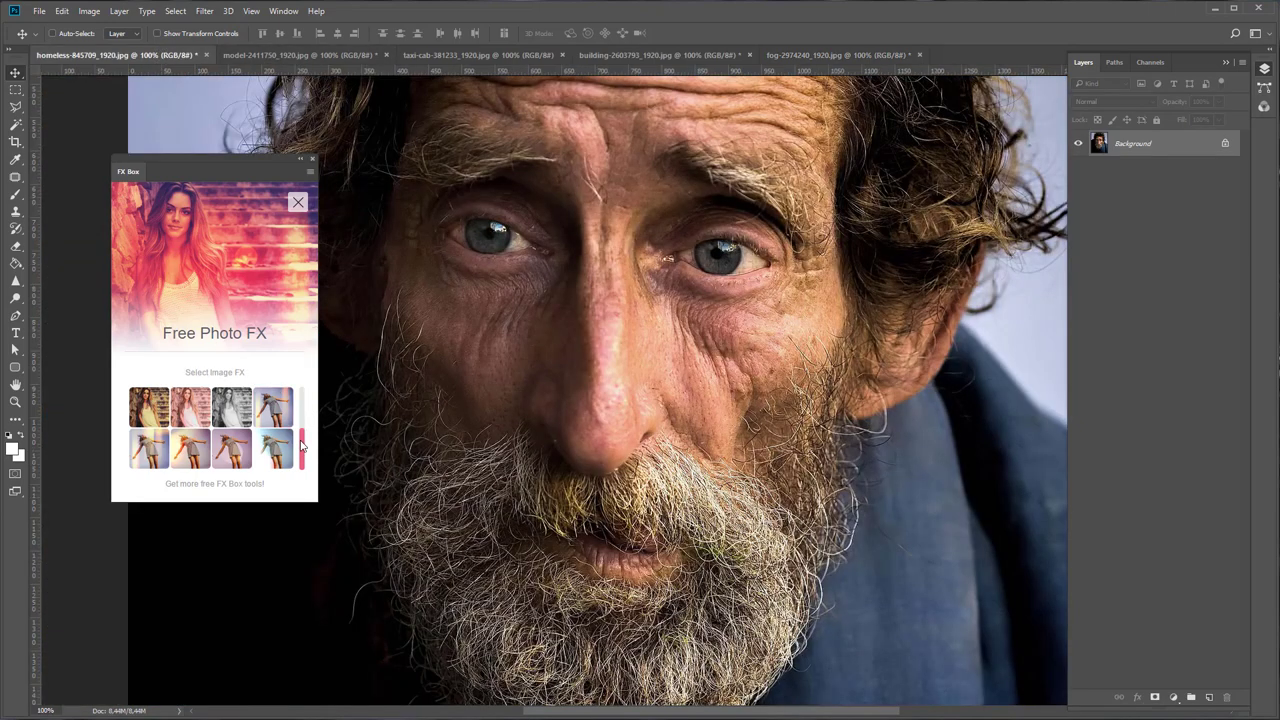
{"action": "scroll", "coordinate": [304, 447], "scroll_direction": "up", "scroll_amount": 3}
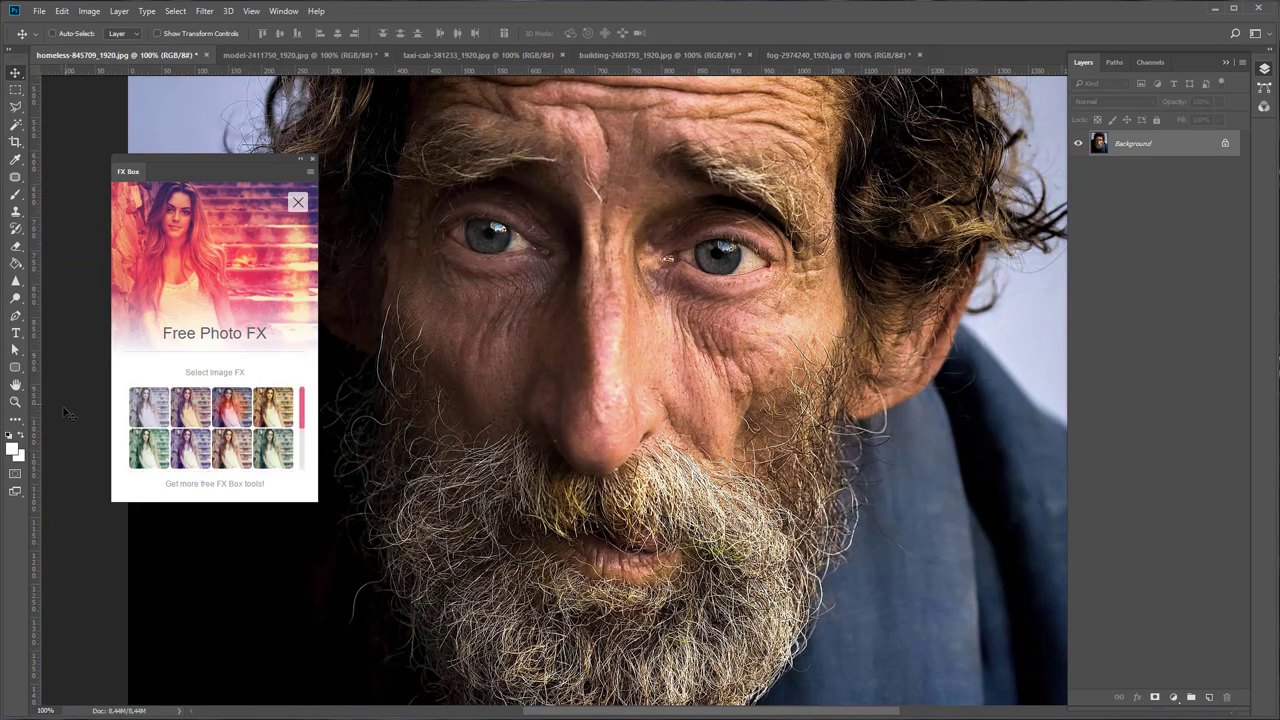
{"action": "left_click", "coordinate": [15, 401]}
{"action": "left_click", "coordinate": [377, 34]}
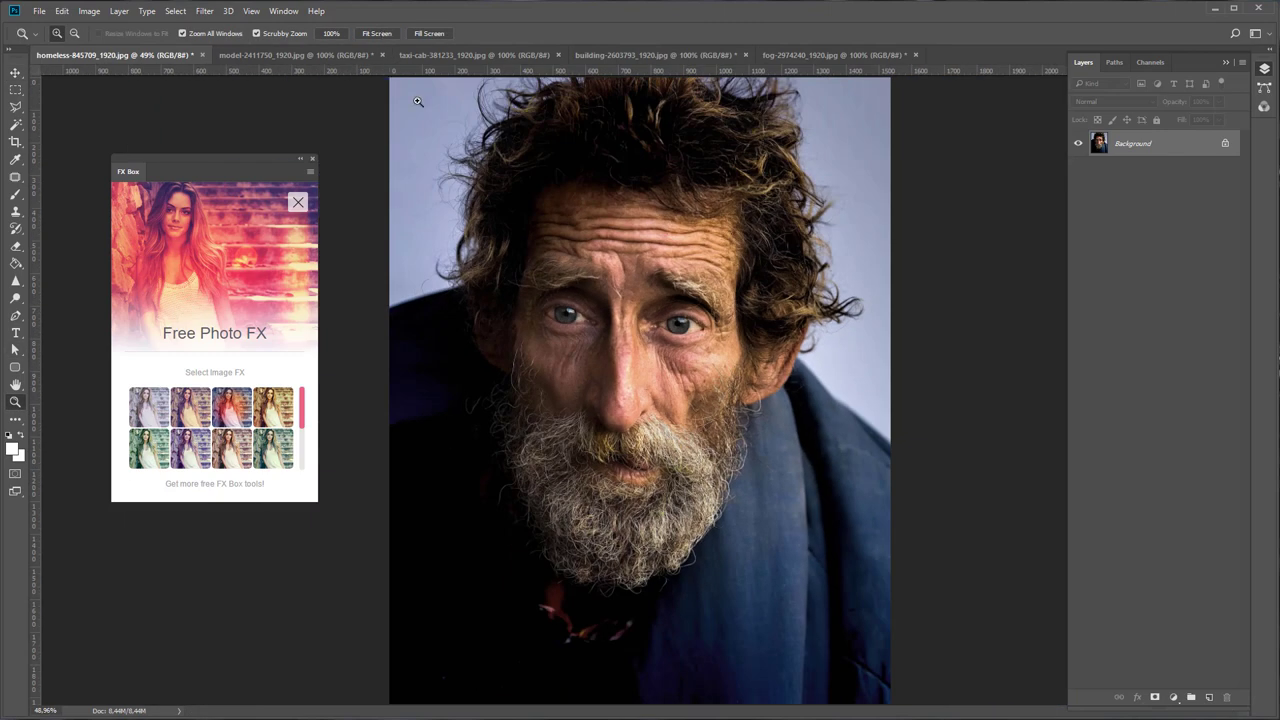
Try Color Grading presets III, IV, VI and VII, settling on warm red Color Grading IX.
{"action": "left_click", "coordinate": [193, 420]}
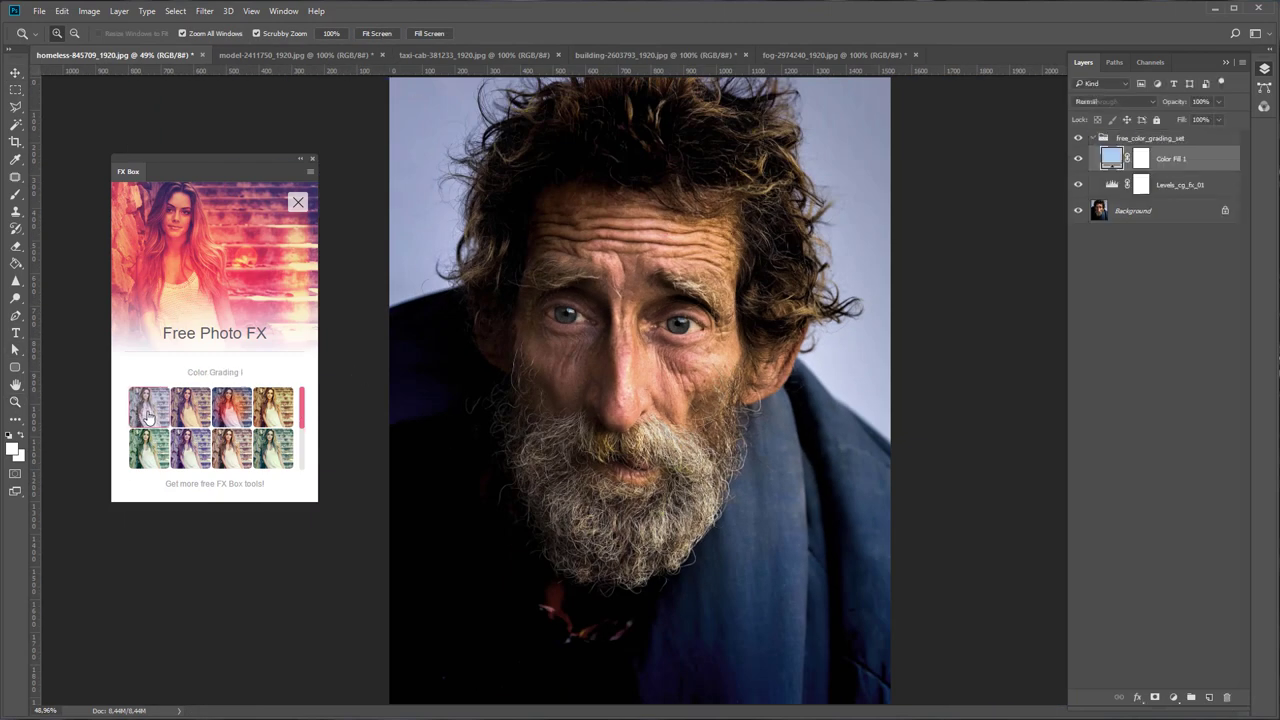
{"action": "left_click", "coordinate": [232, 416]}
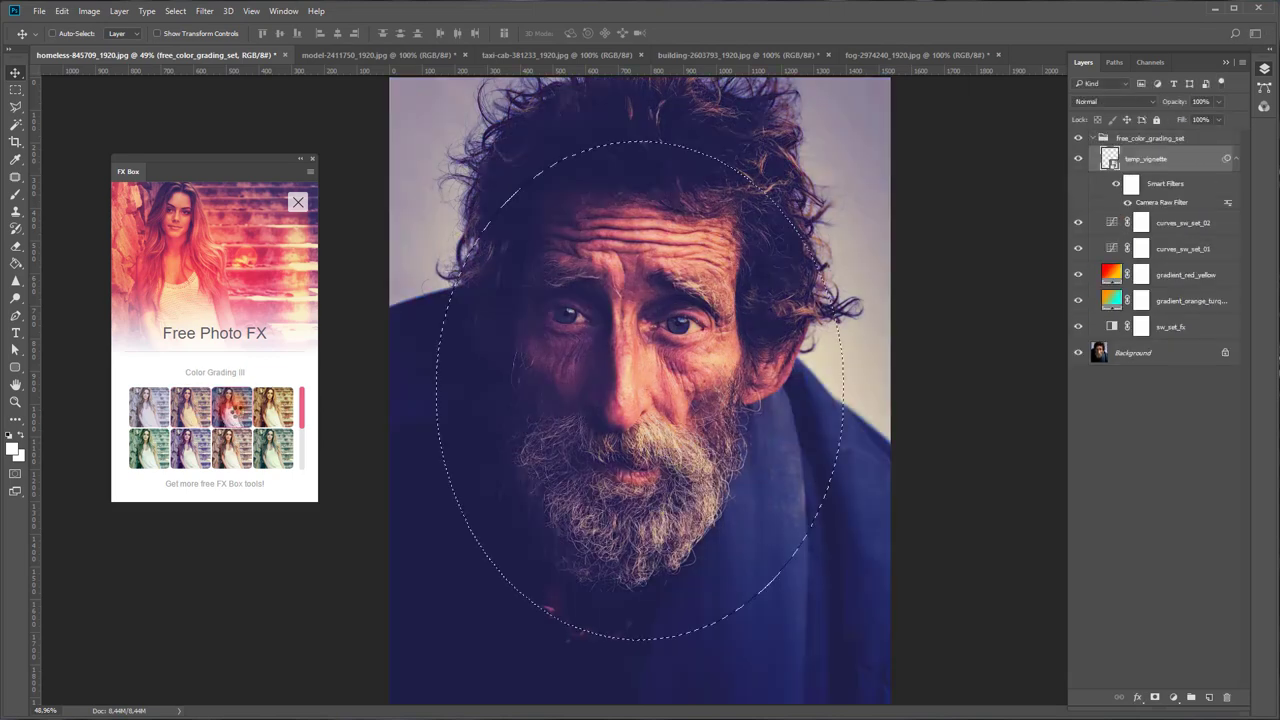
{"action": "left_click", "coordinate": [287, 414]}
{"action": "left_click", "coordinate": [197, 452]}
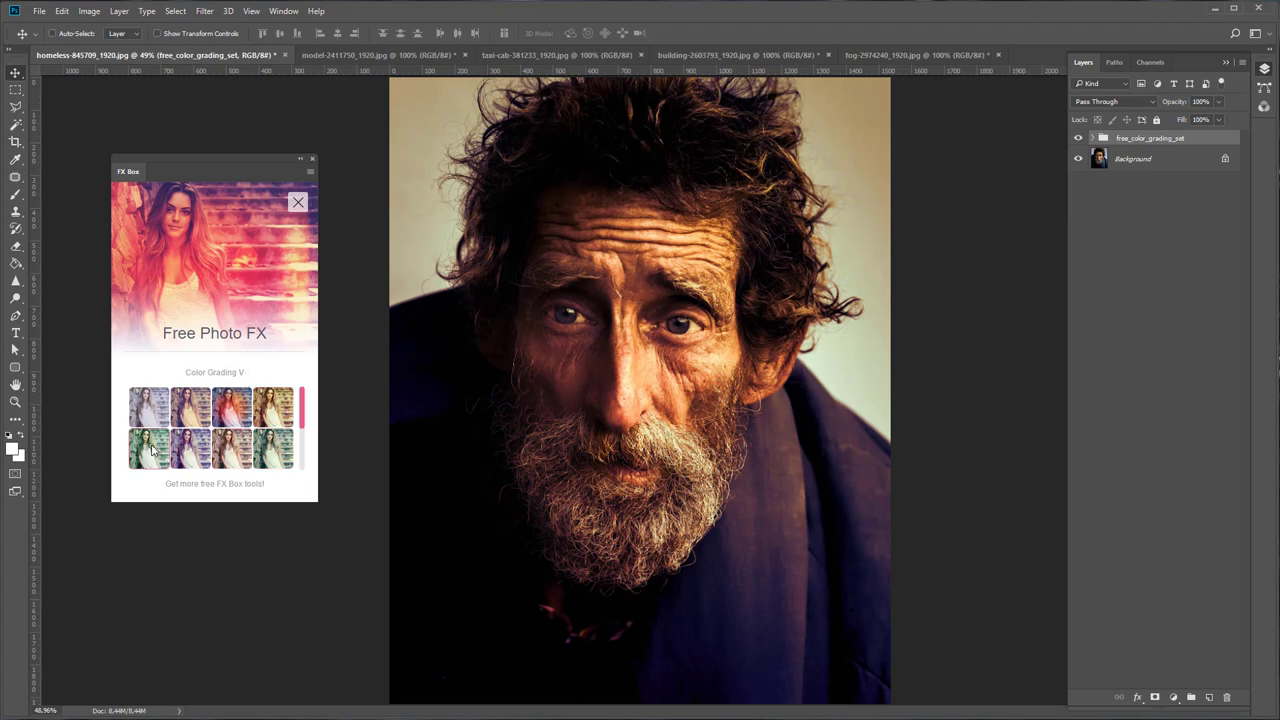
{"action": "left_click", "coordinate": [232, 450]}
{"action": "left_click", "coordinate": [264, 456]}
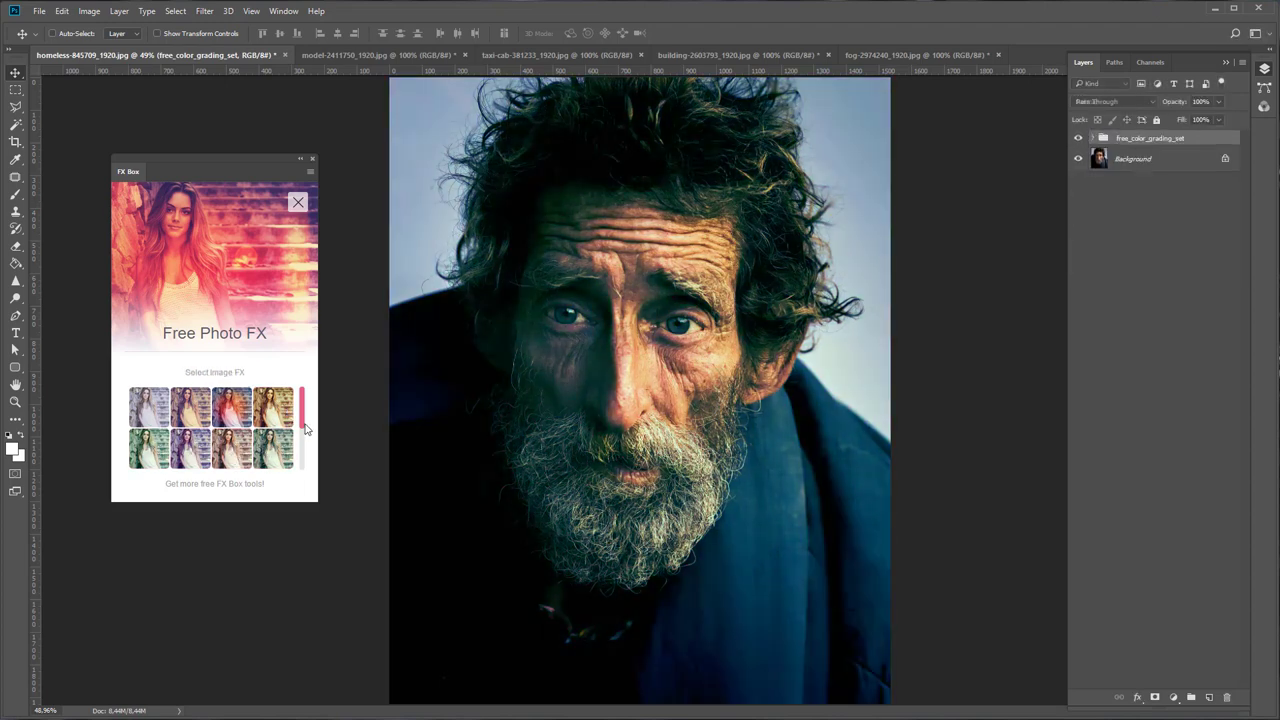
{"action": "left_click_drag", "start_coordinate": [301, 421], "coordinate": [301, 458]}
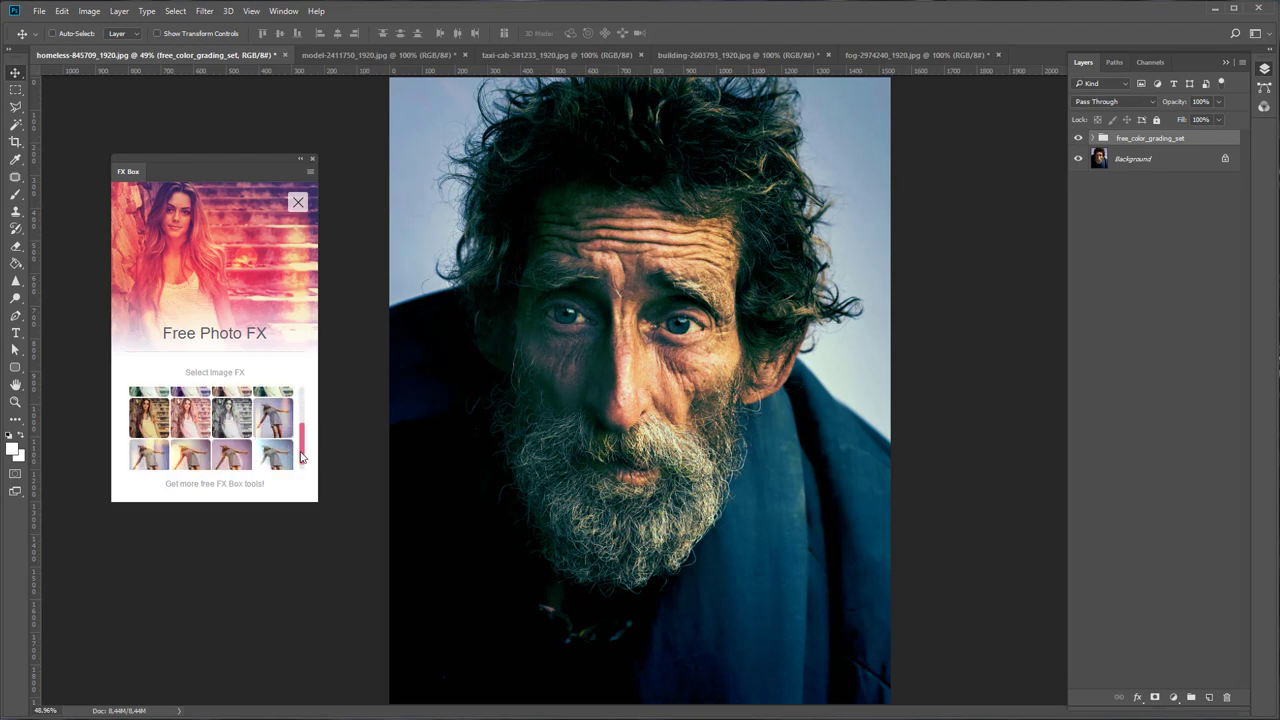
{"action": "left_click", "coordinate": [137, 428]}
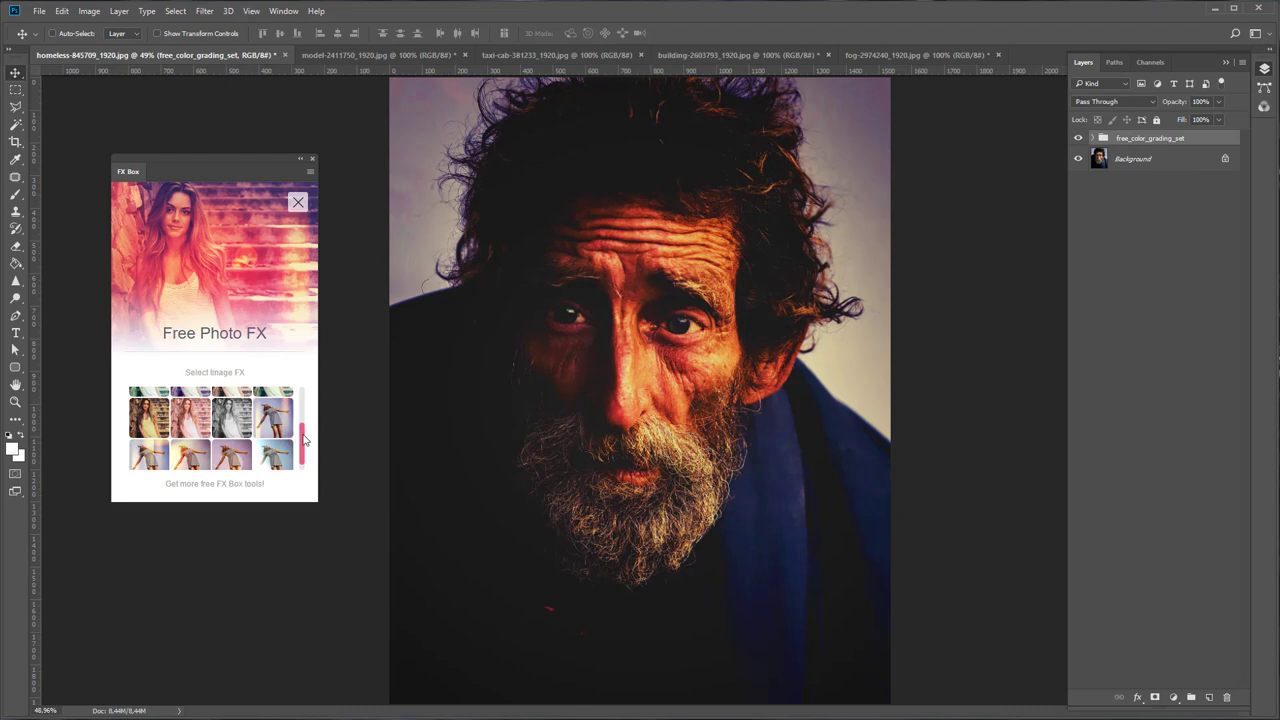
{"action": "mouse_move", "coordinate": [302, 440]}
{"action": "left_mouse_down"}
{"action": "mouse_move", "coordinate": [309, 385]}
{"action": "mouse_move", "coordinate": [312, 456]}
{"action": "left_mouse_up"}
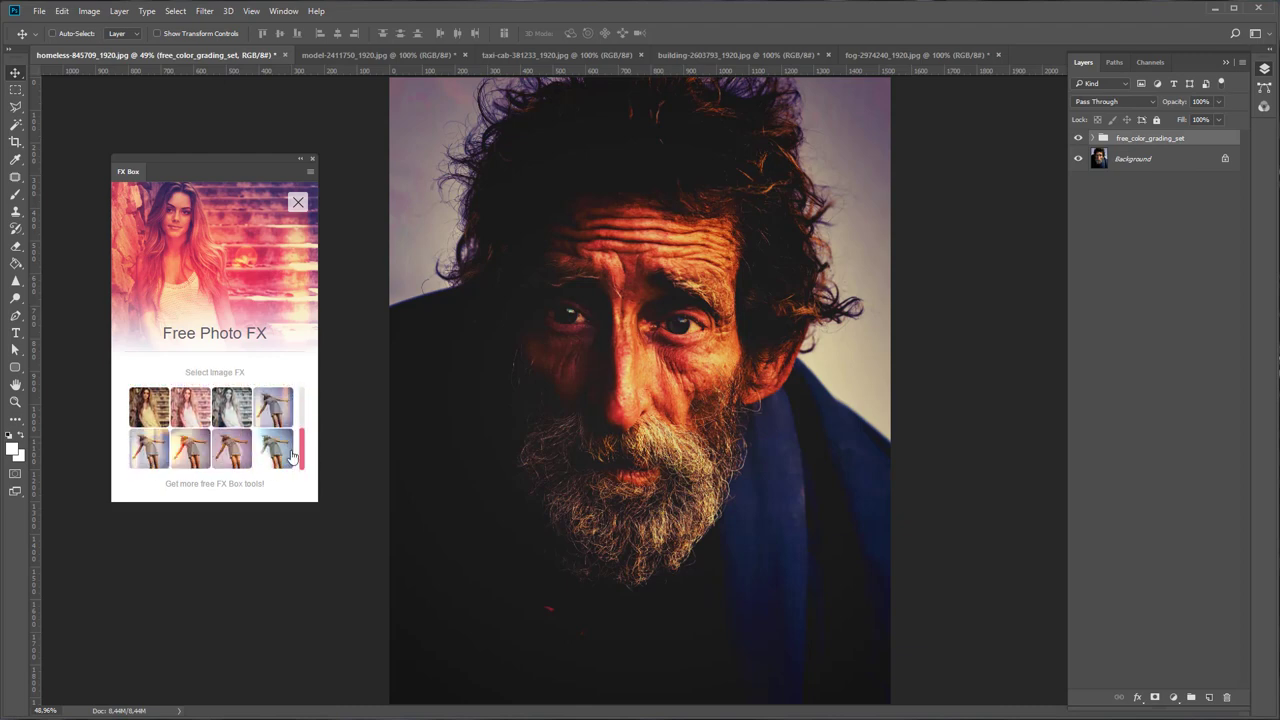
Apply a film grain preset and check its black_and_white layer by toggling it off and on.
{"action": "left_click", "coordinate": [234, 414]}
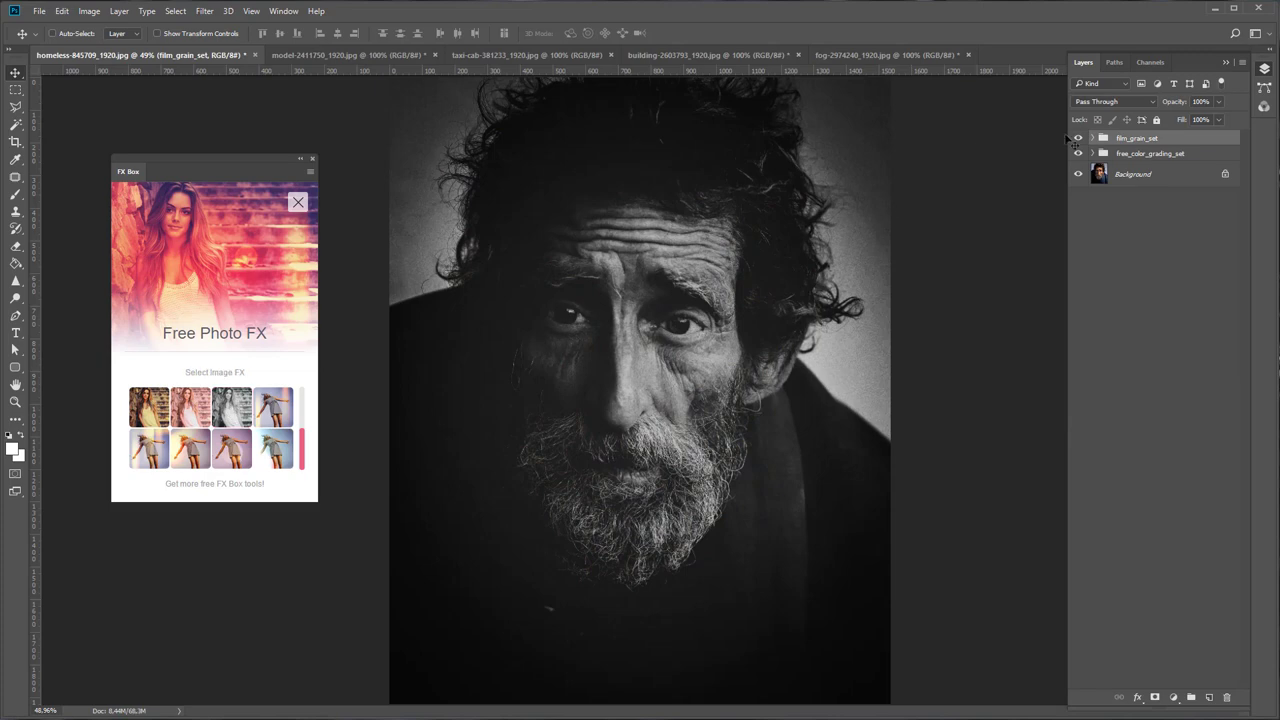
{"action": "left_click", "coordinate": [1093, 138]}
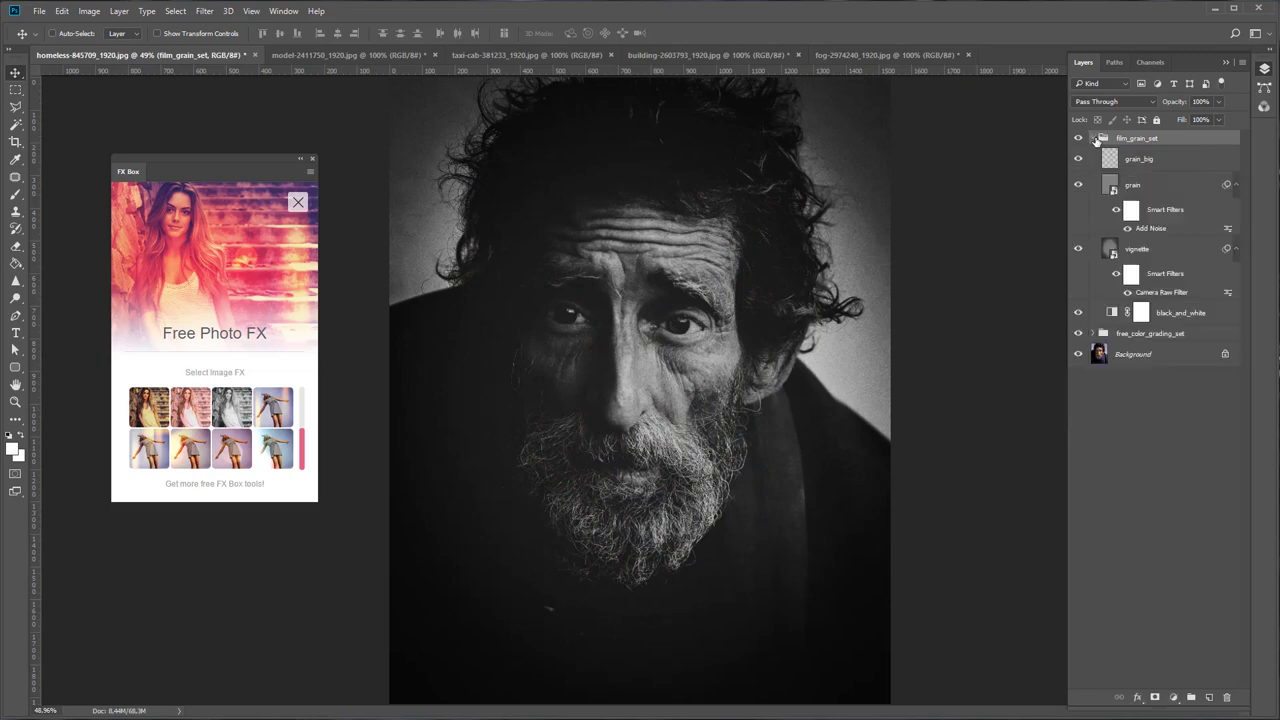
{"action": "left_click", "coordinate": [1078, 313]}
{"action": "left_click", "coordinate": [1078, 313]}
Stack a colour grade, cycling sepia, Color Grading II, grey-blue and teal looks.
{"action": "left_click_drag", "start_coordinate": [302, 458], "coordinate": [304, 398]}
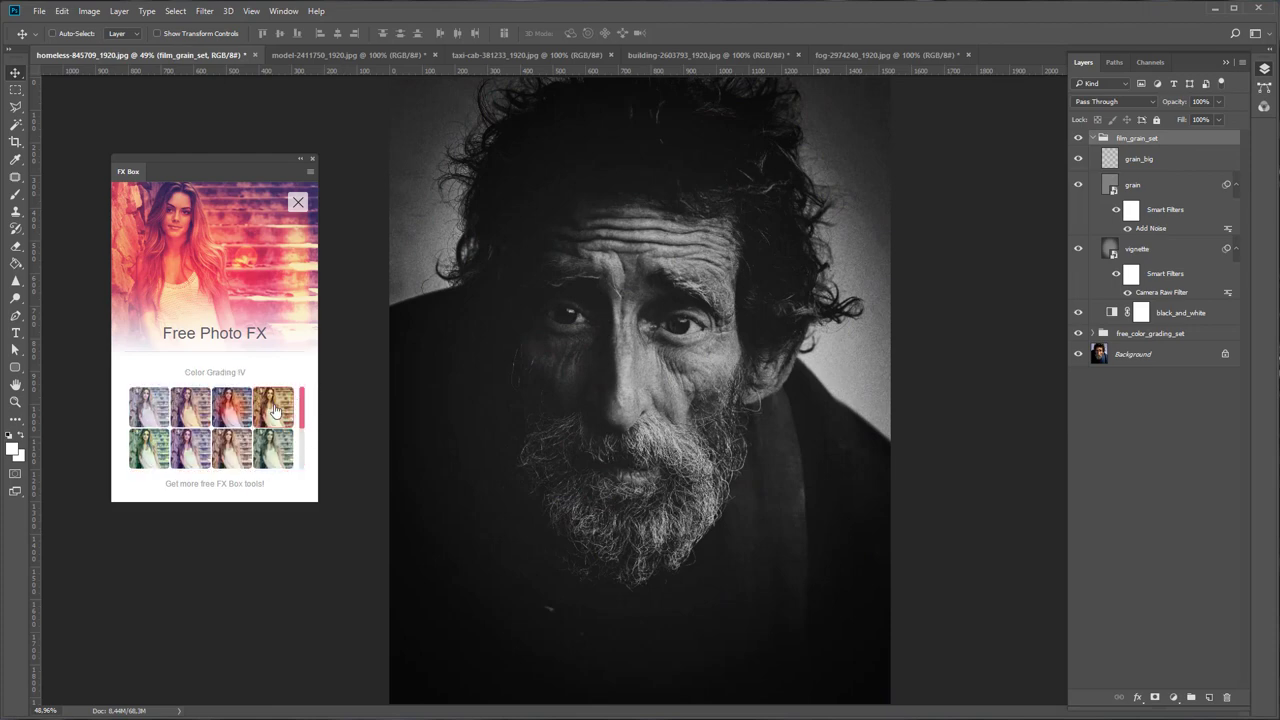
{"action": "left_click", "coordinate": [275, 410]}
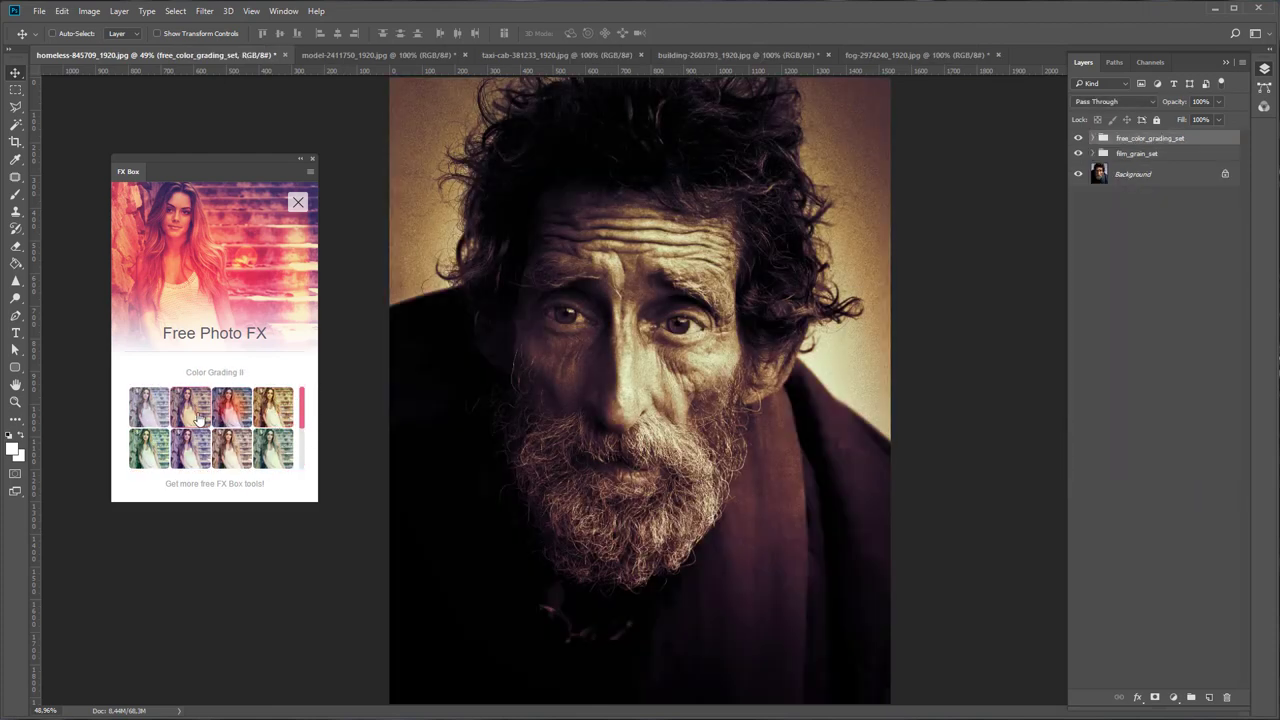
{"action": "left_click", "coordinate": [197, 415]}
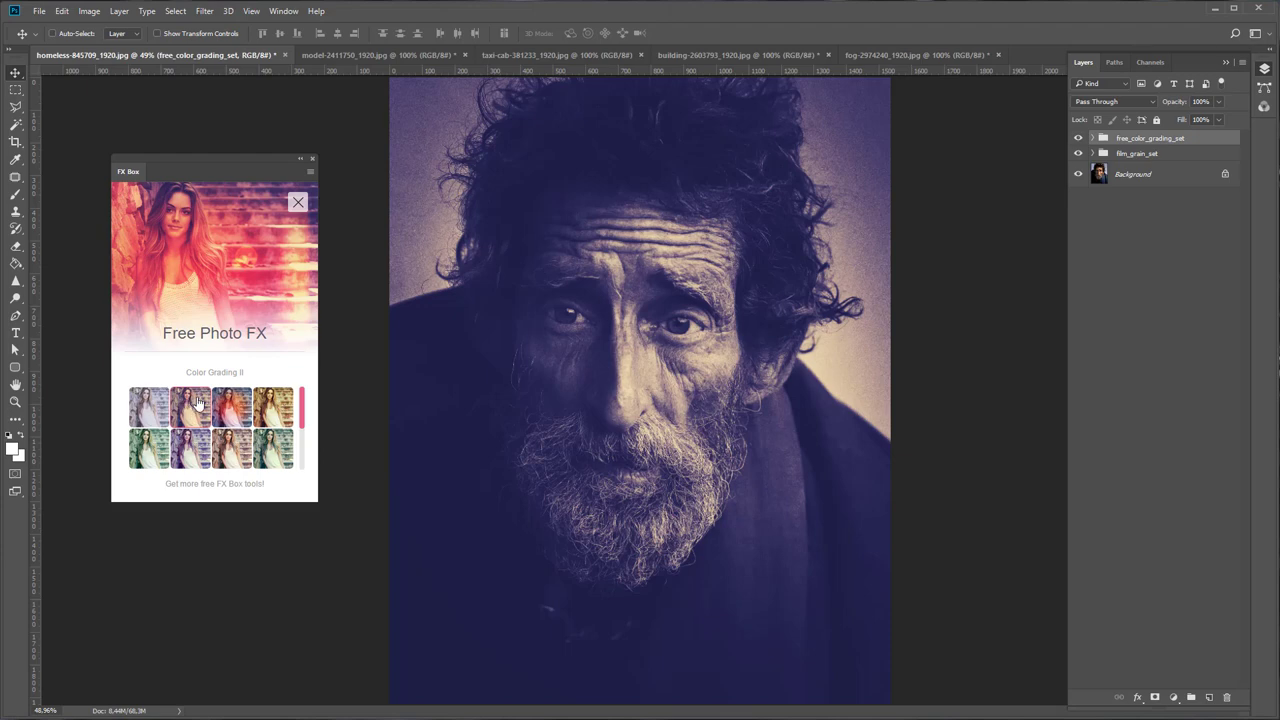
{"action": "left_click", "coordinate": [150, 410]}
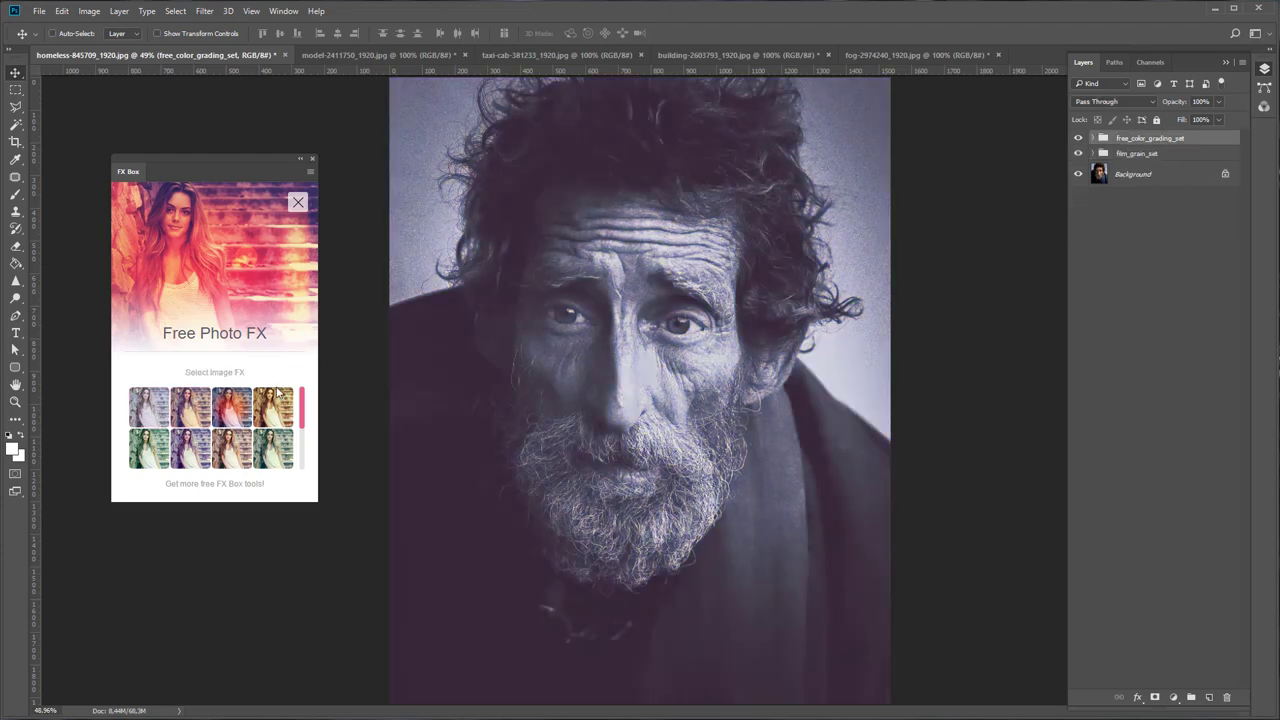
{"action": "left_click", "coordinate": [156, 448]}
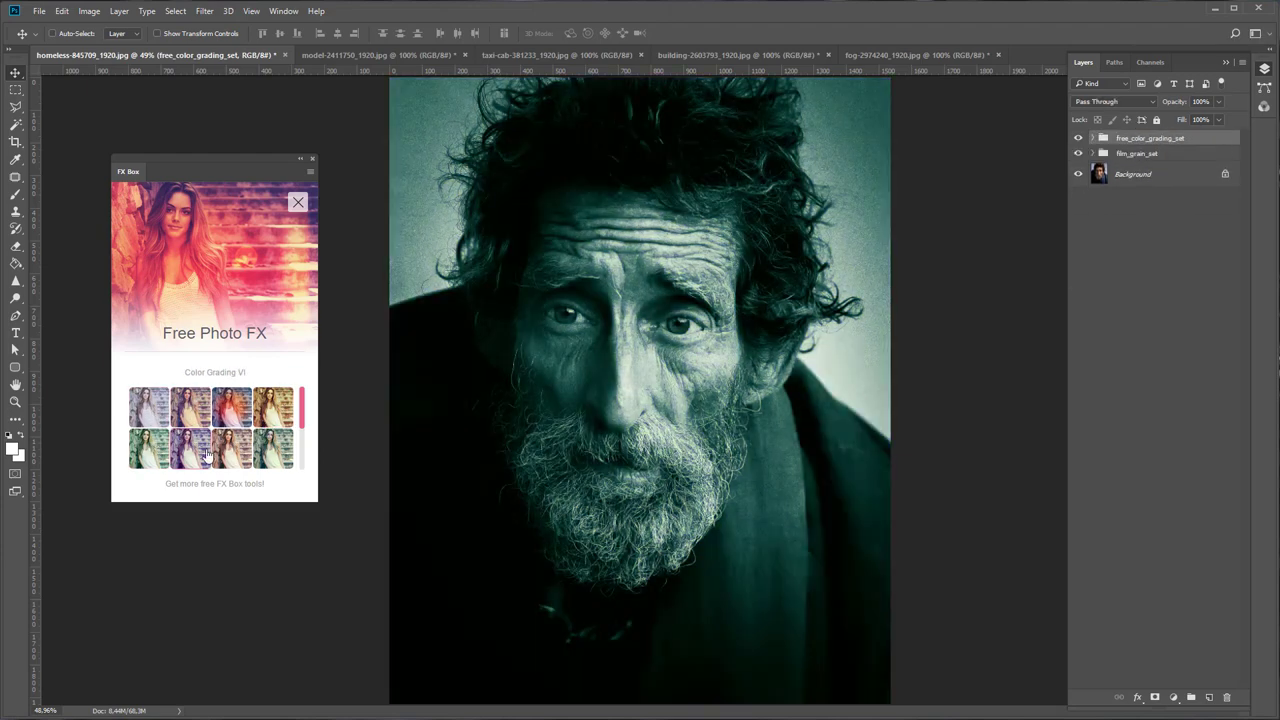
{"action": "left_click", "coordinate": [207, 455]}
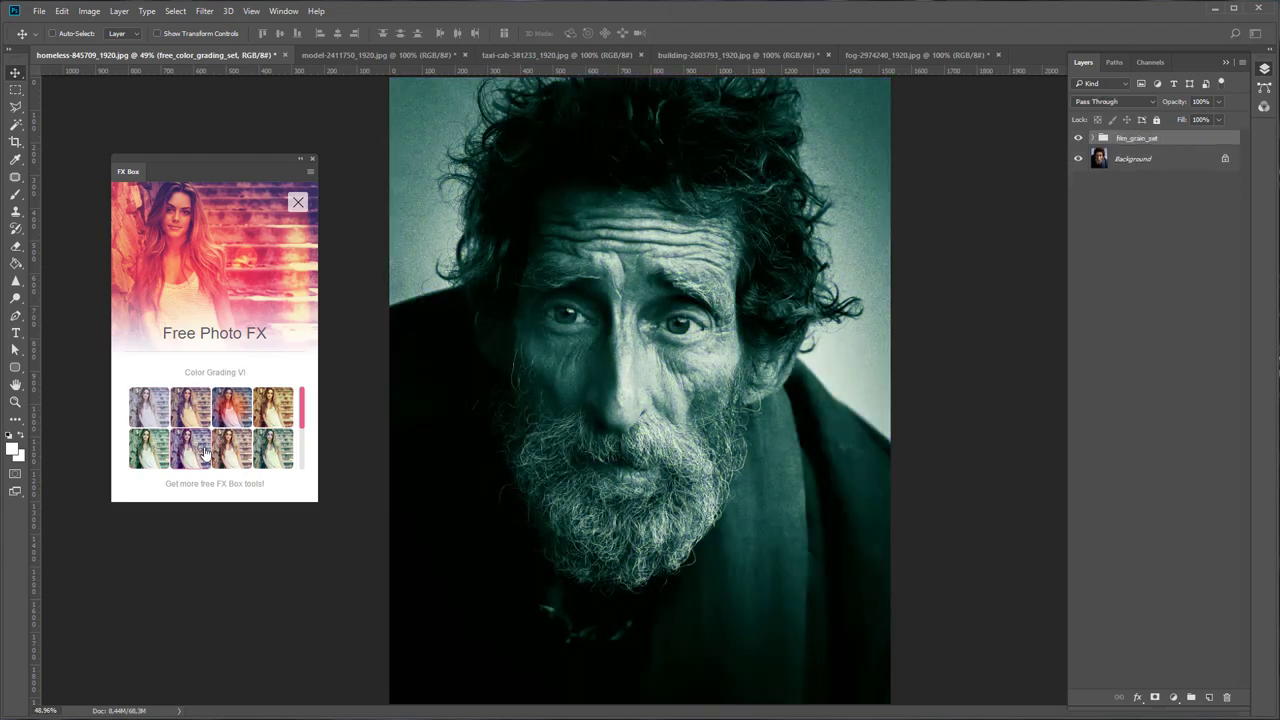
{"action": "left_click", "coordinate": [278, 452]}
{"action": "left_click_drag", "start_coordinate": [304, 416], "coordinate": [305, 462]}
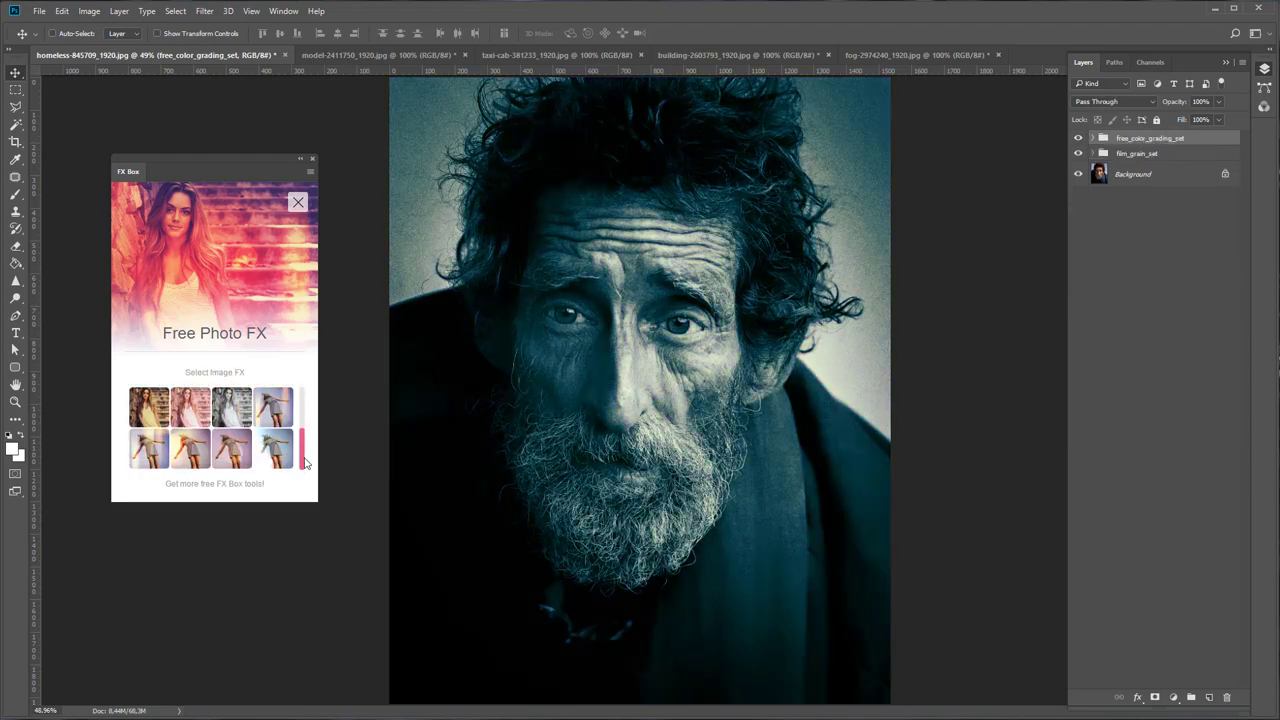
Add a light leak and Film Grain BW on top, then close the portrait.
{"action": "left_click", "coordinate": [279, 455]}
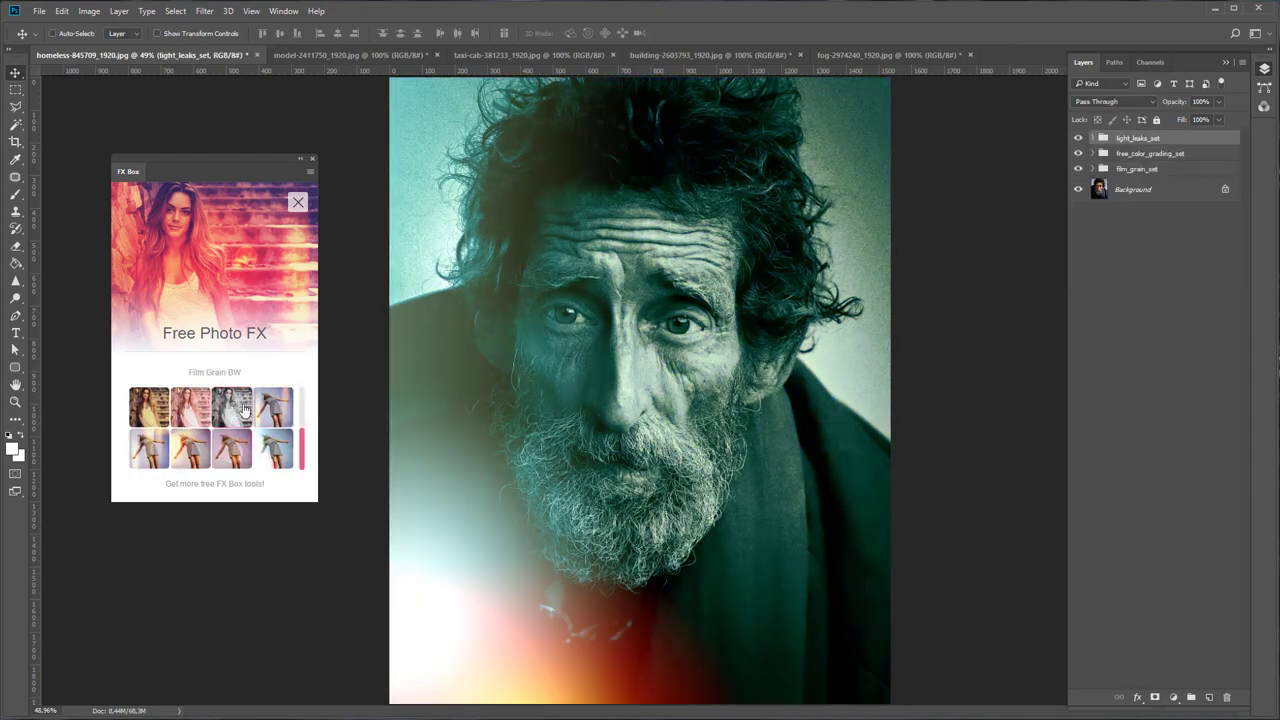
{"action": "left_click", "coordinate": [243, 410]}
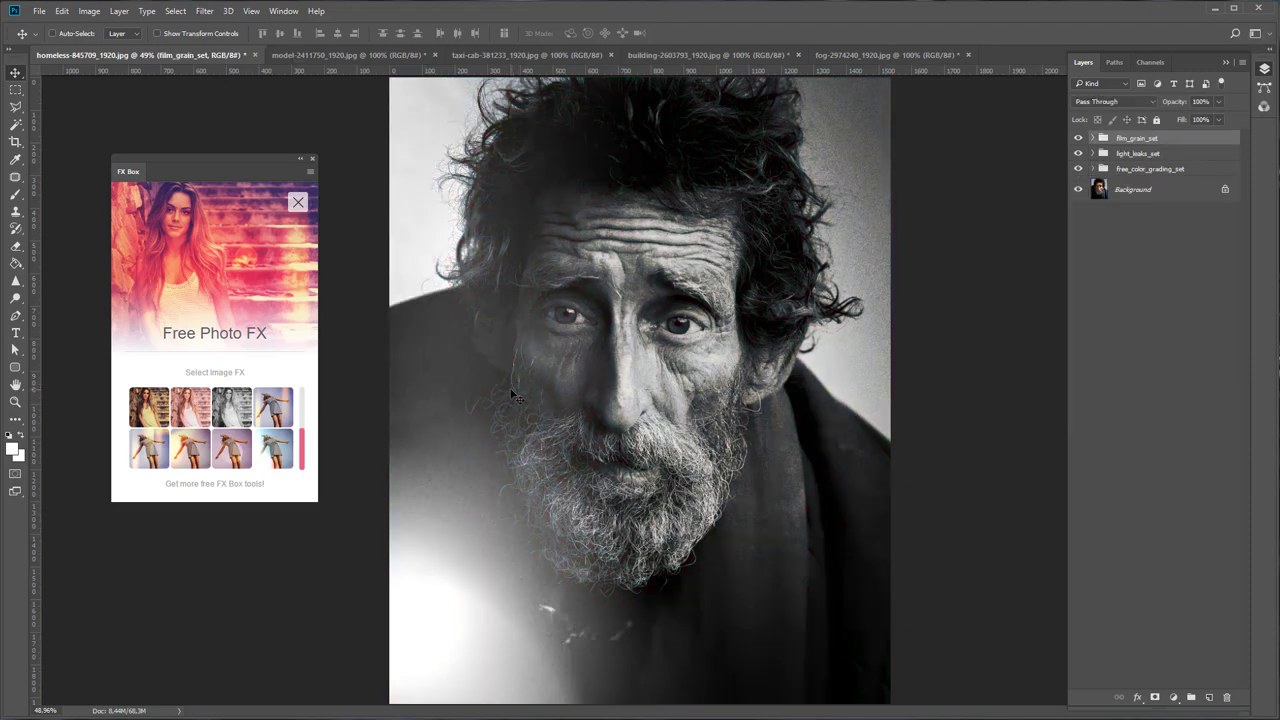
{"action": "left_click", "coordinate": [256, 55]}
Save the old man's portrait, switch to model-2411750_1920.jpg, collapse Layers, and fit it on screen.
{"action": "left_click", "coordinate": [640, 280]}
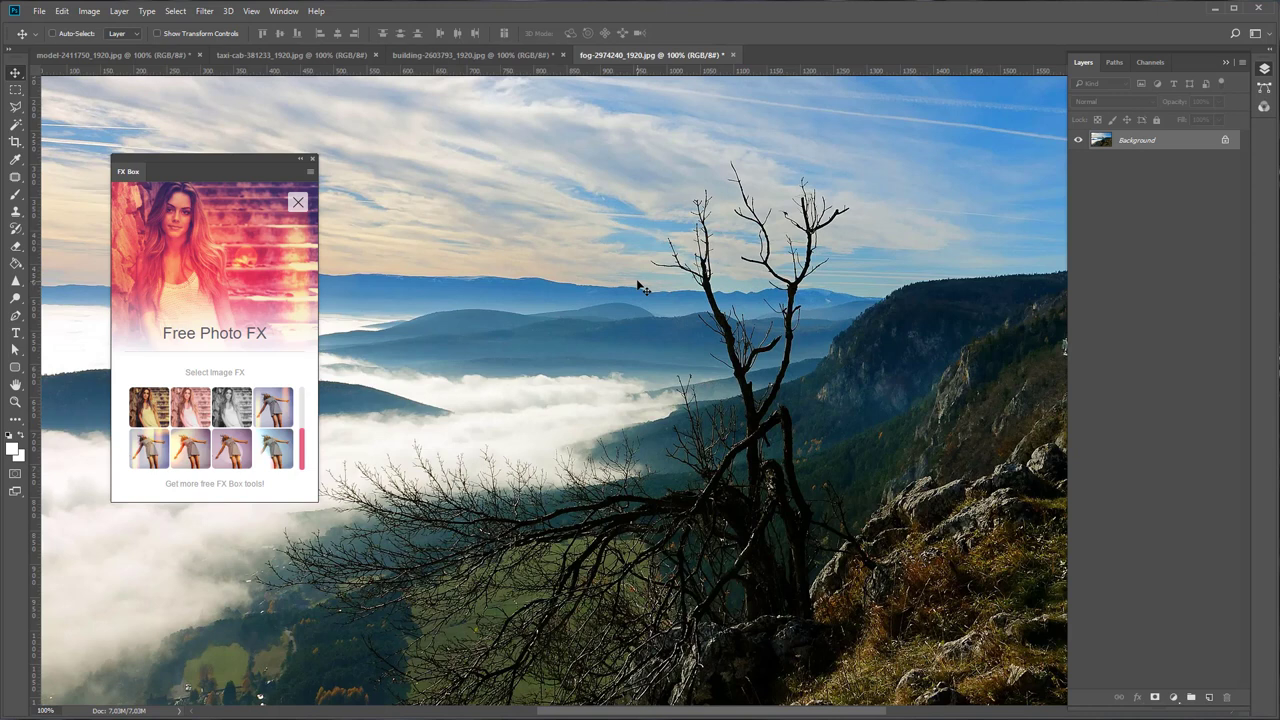
{"action": "left_click", "coordinate": [164, 54]}
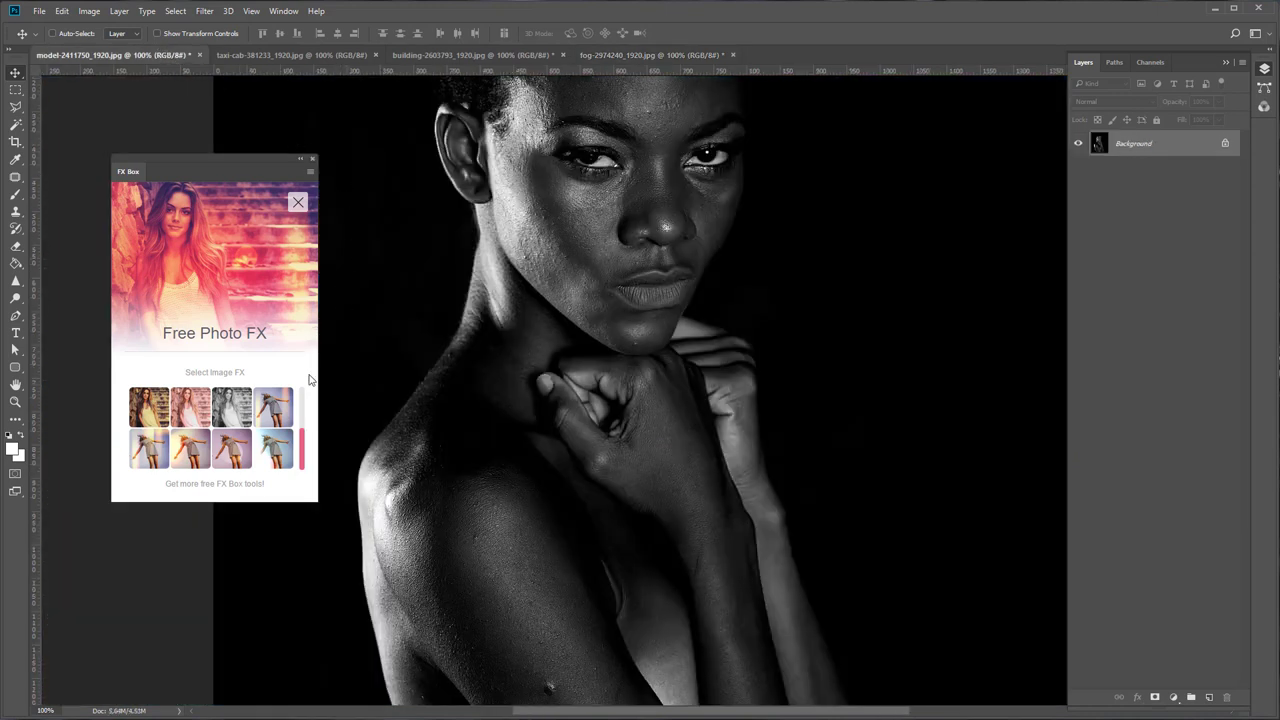
{"action": "scroll", "coordinate": [303, 405], "scroll_direction": "up", "scroll_amount": 3}
{"action": "scroll", "coordinate": [303, 405], "scroll_direction": "up", "scroll_amount": 2}
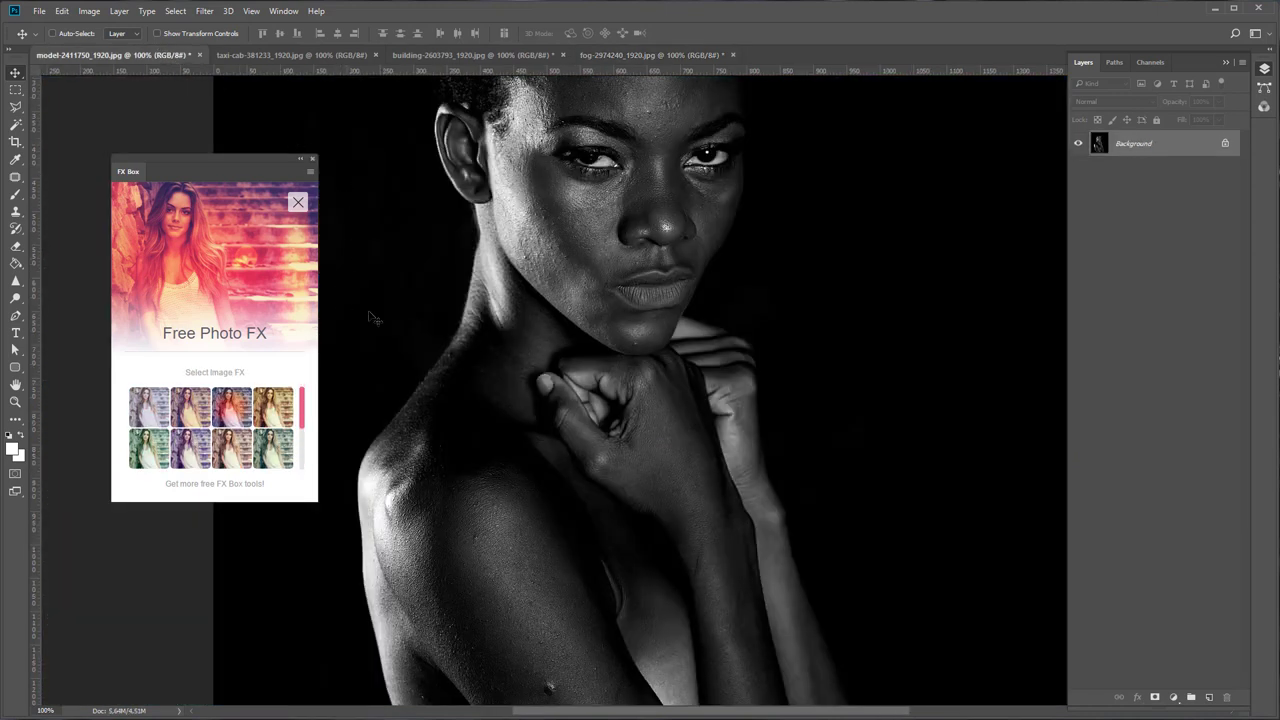
{"action": "left_click", "coordinate": [1264, 69]}
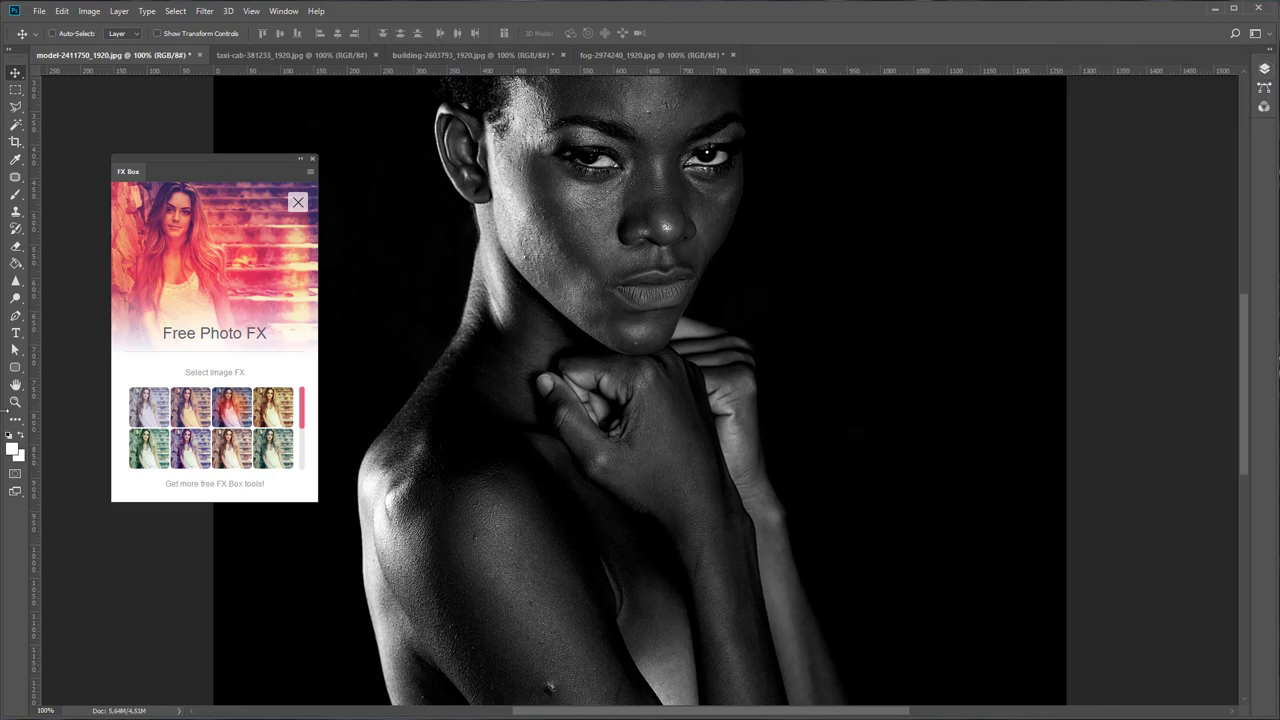
{"action": "left_click", "coordinate": [15, 401]}
{"action": "left_click", "coordinate": [376, 33]}
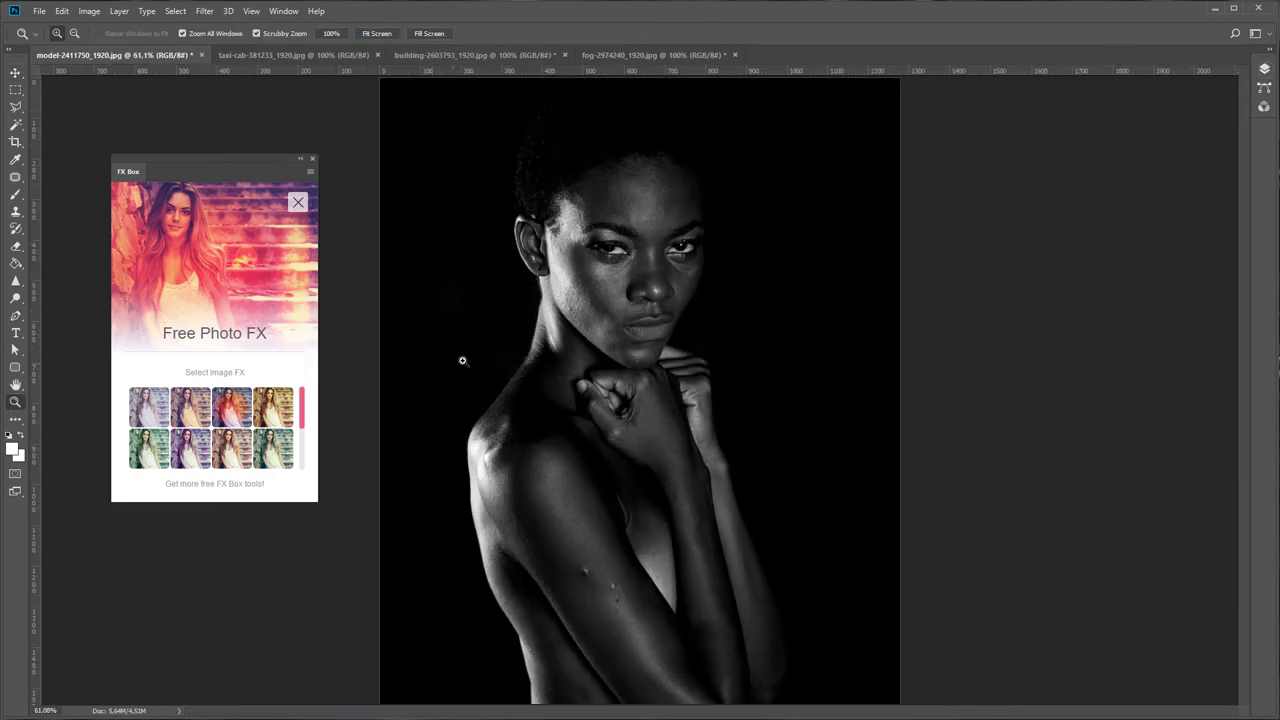
Apply Color Grading II, try Light Leaks II–IV, and keep the bokeh Light Leaks IV.
{"action": "left_click", "coordinate": [146, 415]}
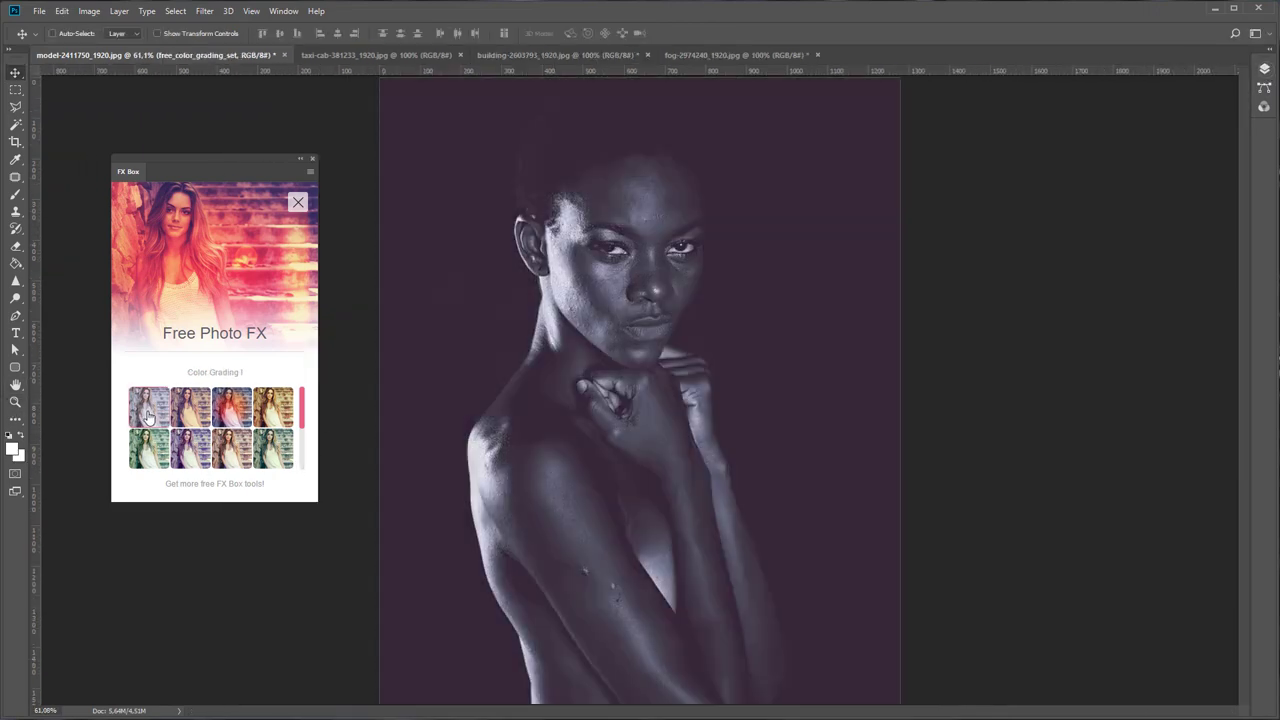
{"action": "left_click", "coordinate": [191, 418]}
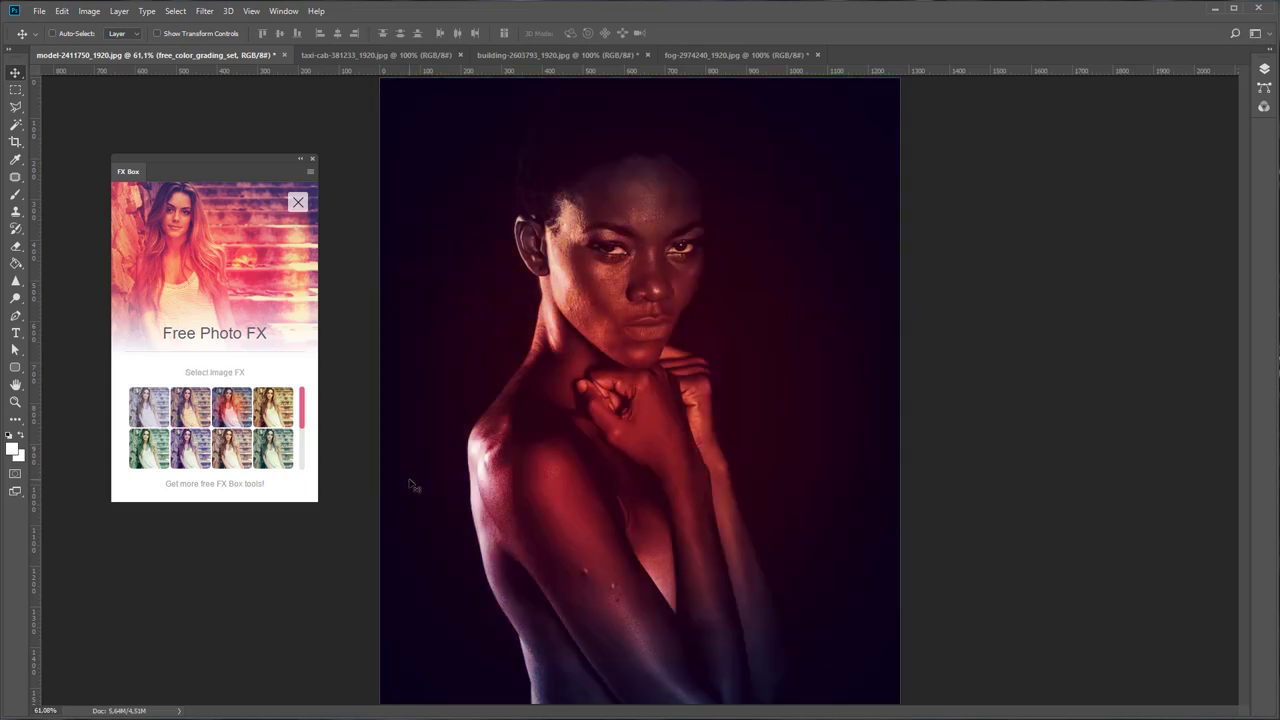
{"action": "left_click_drag", "start_coordinate": [302, 423], "coordinate": [311, 467]}
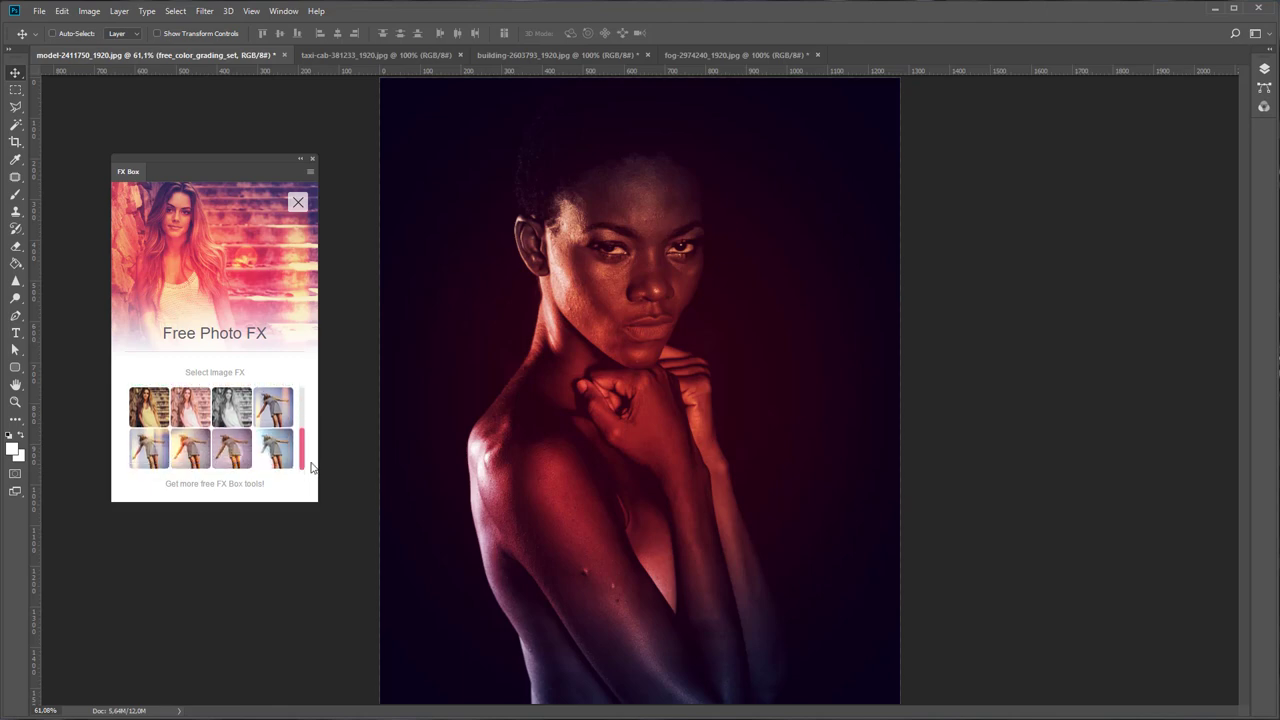
{"action": "left_click", "coordinate": [231, 459]}
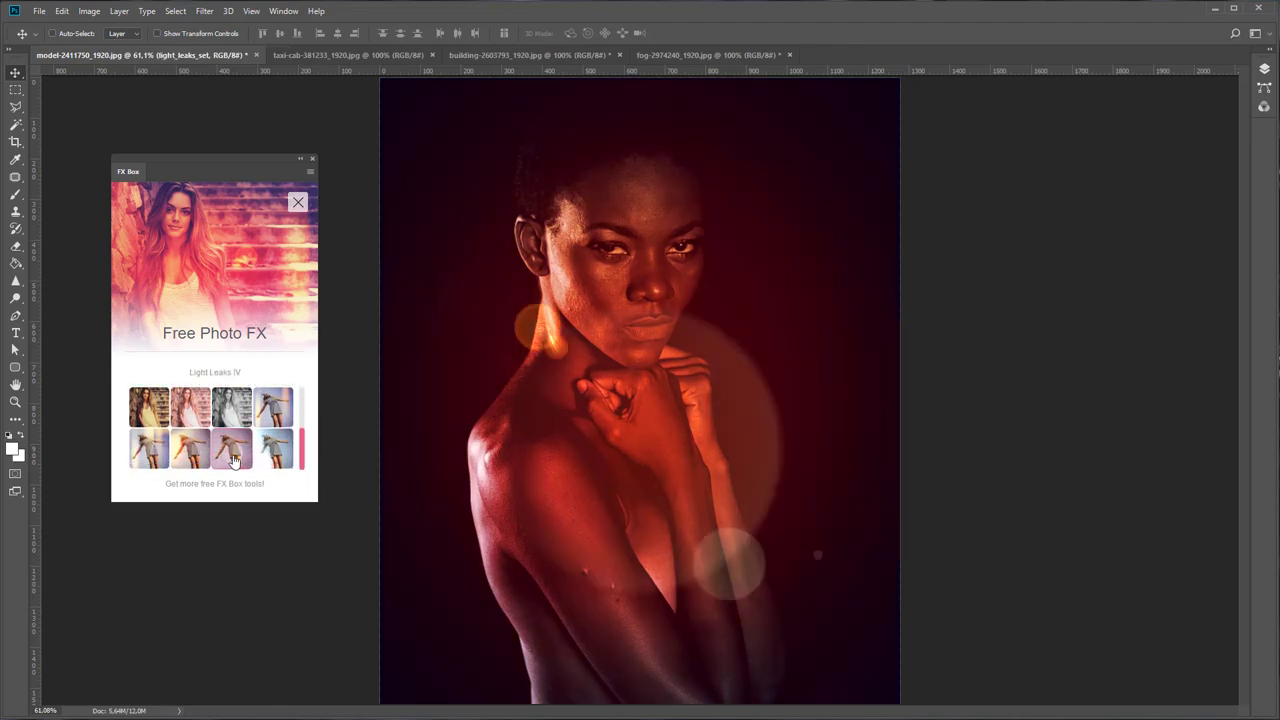
{"action": "left_click", "coordinate": [188, 455]}
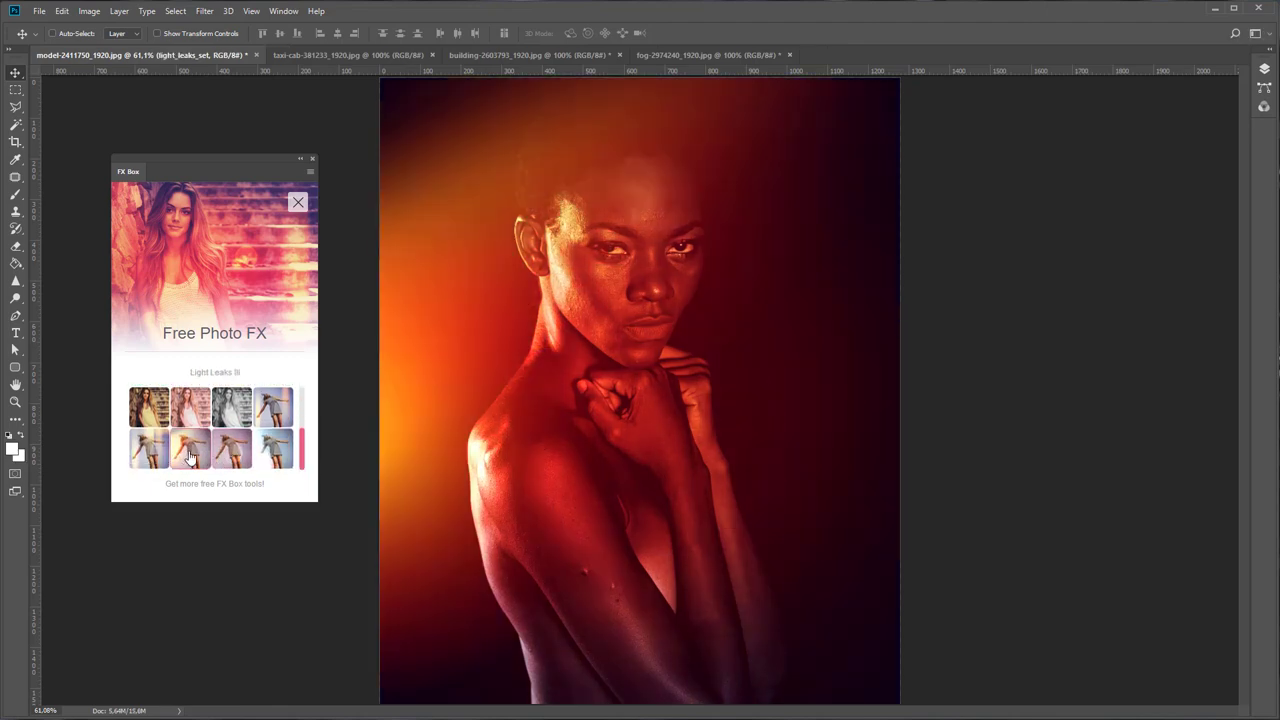
{"action": "left_click", "coordinate": [150, 455]}
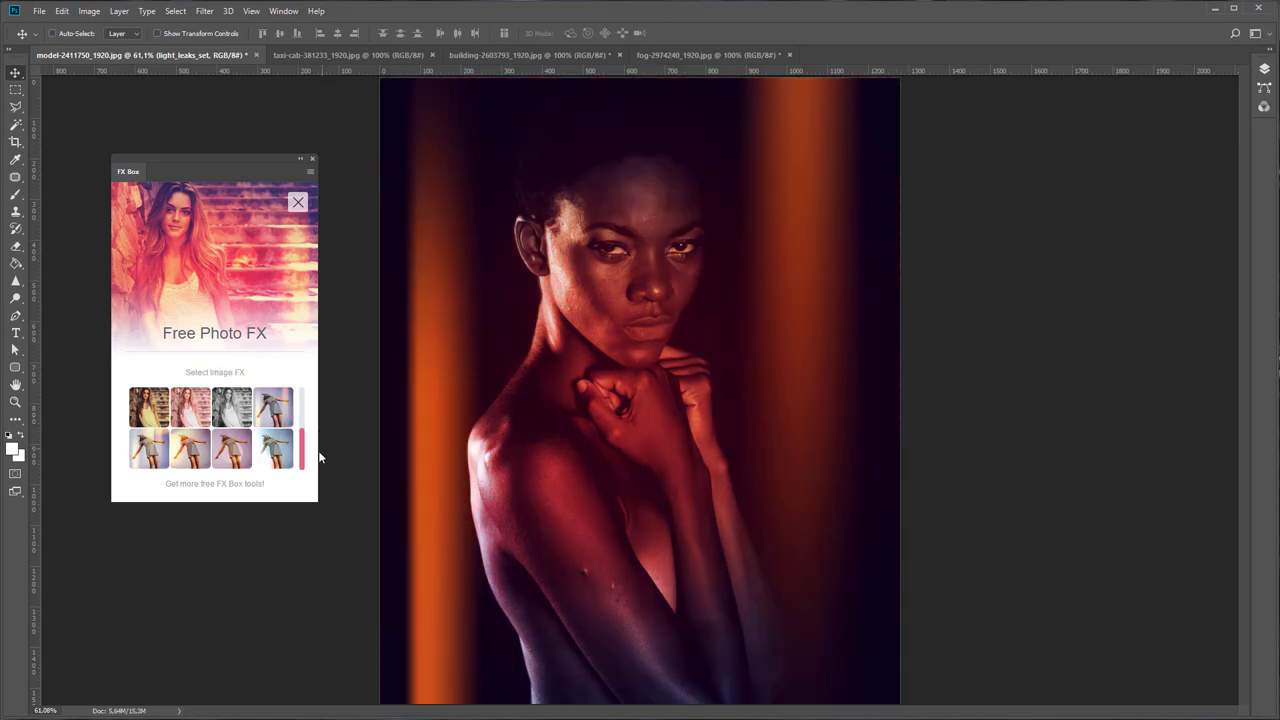
{"action": "left_click", "coordinate": [232, 448]}
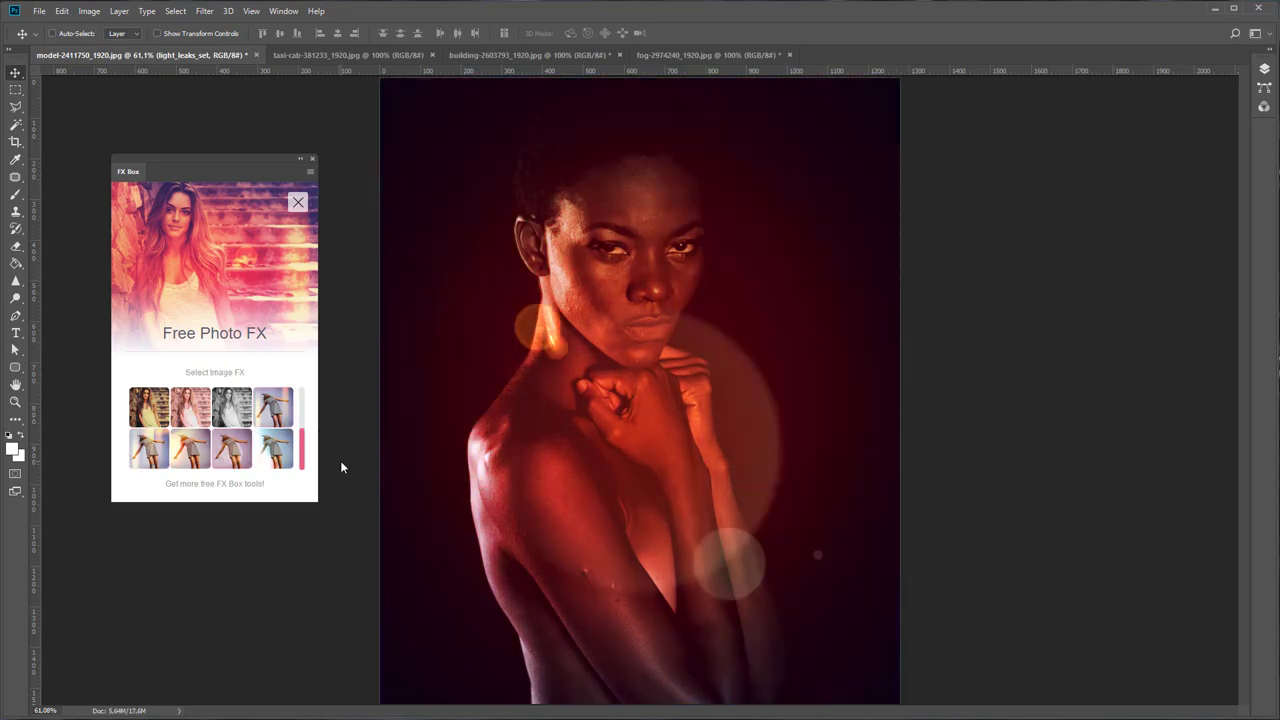
{"action": "left_click_drag", "start_coordinate": [303, 450], "coordinate": [304, 428]}
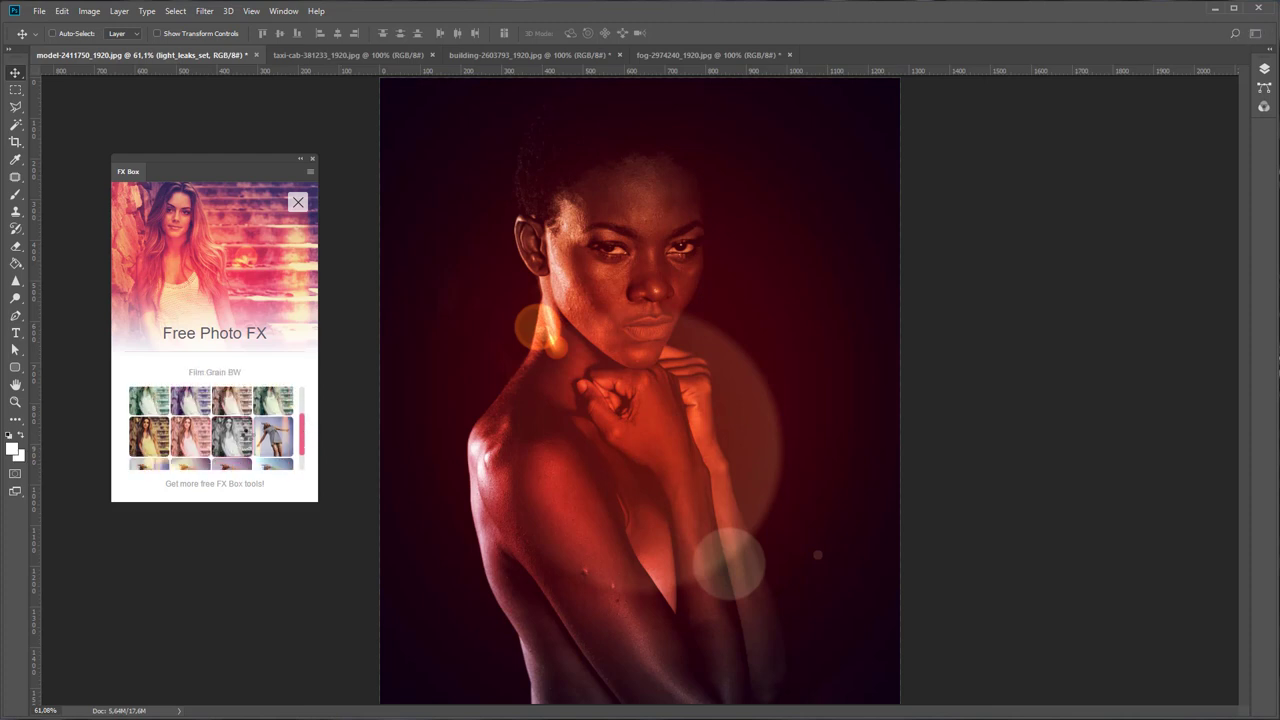
Add Film Grain BW, hide its black_and_white layer, view at 100%, then close without saving.
{"action": "left_click", "coordinate": [232, 436]}
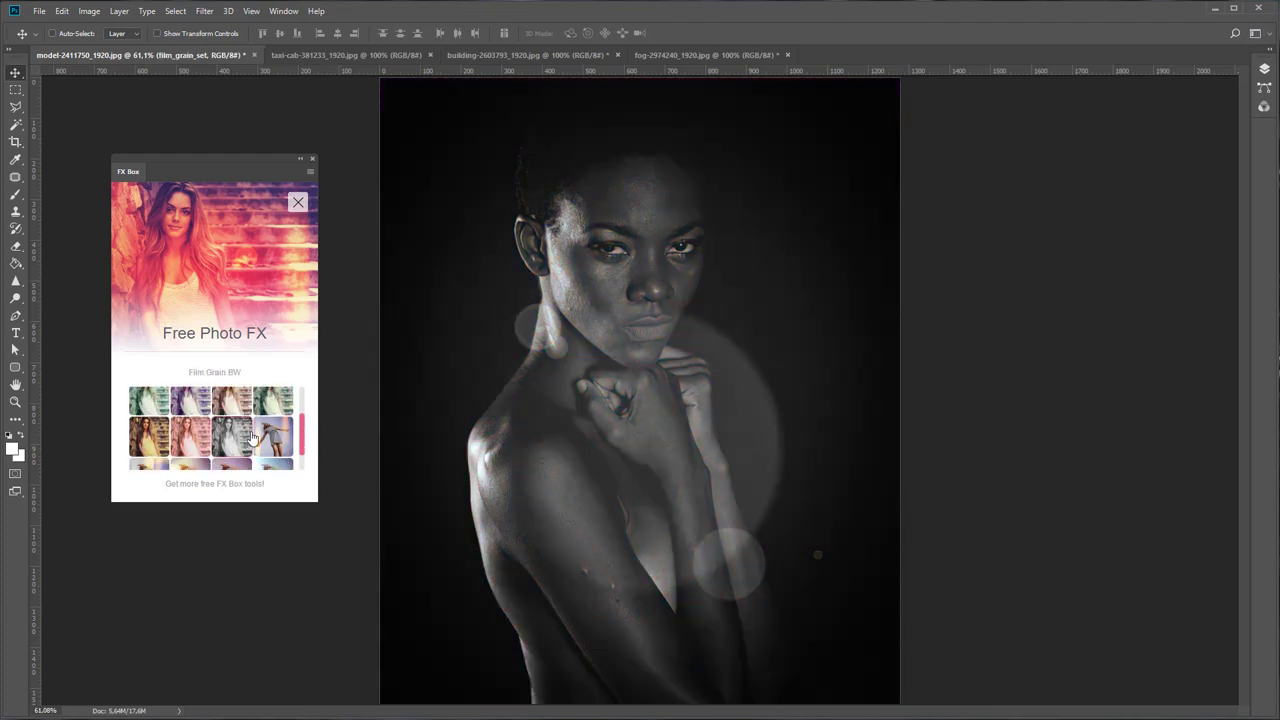
{"action": "left_click", "coordinate": [1264, 69]}
{"action": "left_click", "coordinate": [1093, 138]}
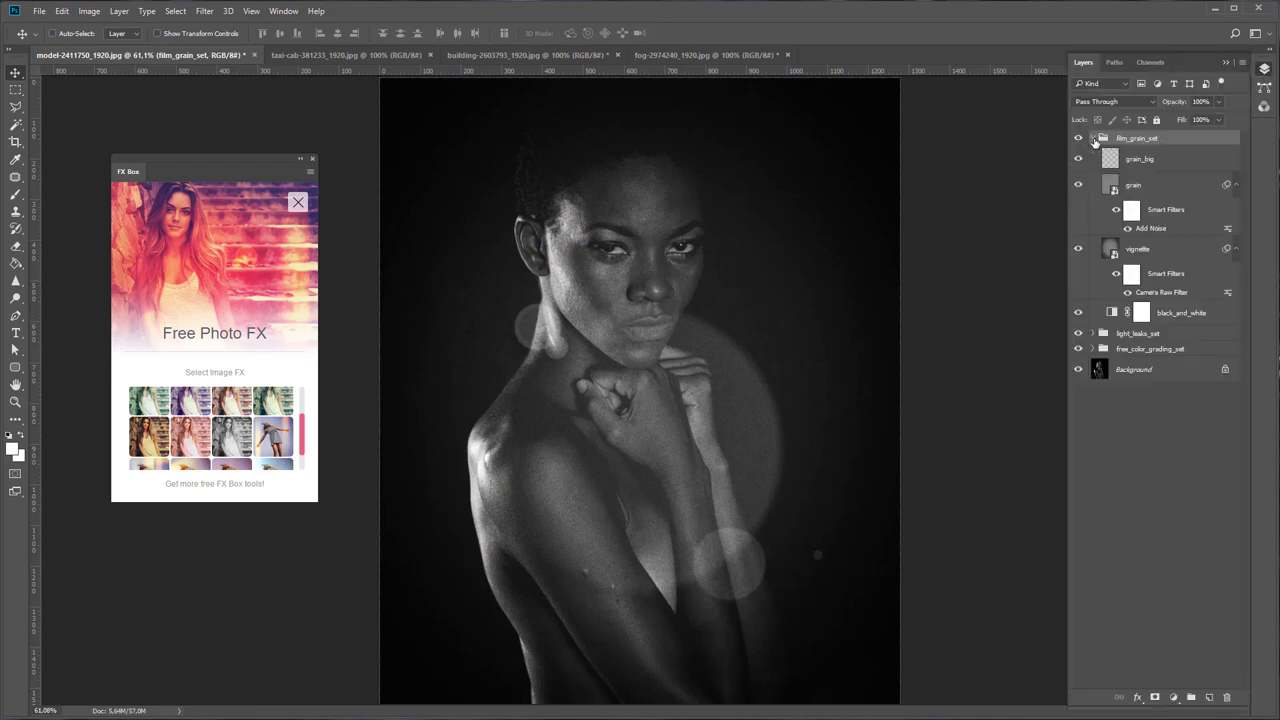
{"action": "left_click", "coordinate": [1078, 312]}
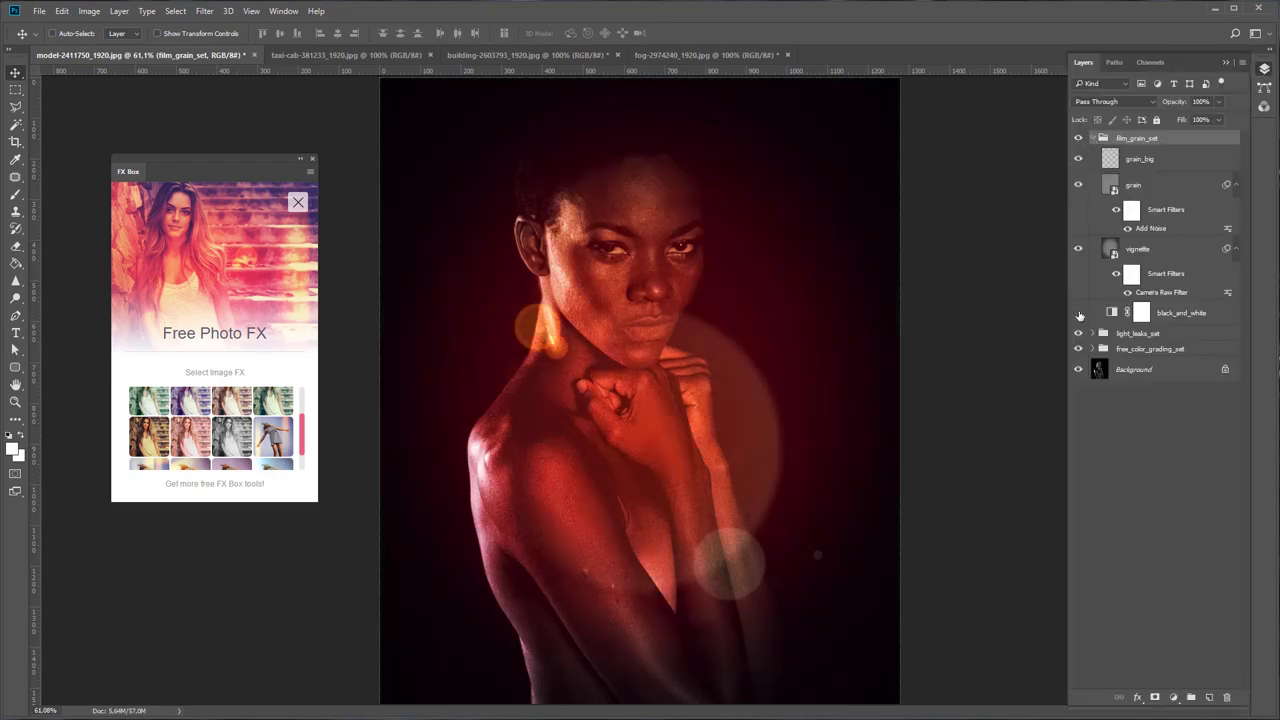
{"action": "double_click", "coordinate": [14, 403]}
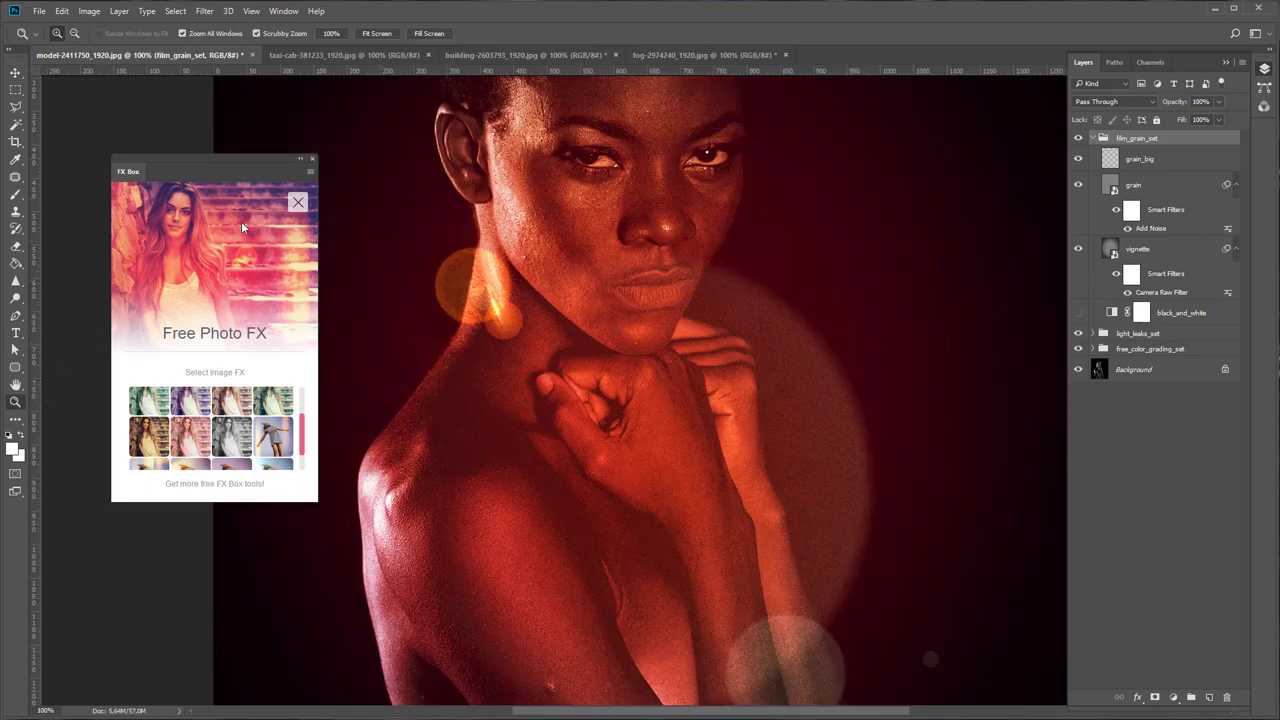
{"action": "left_click", "coordinate": [253, 55]}
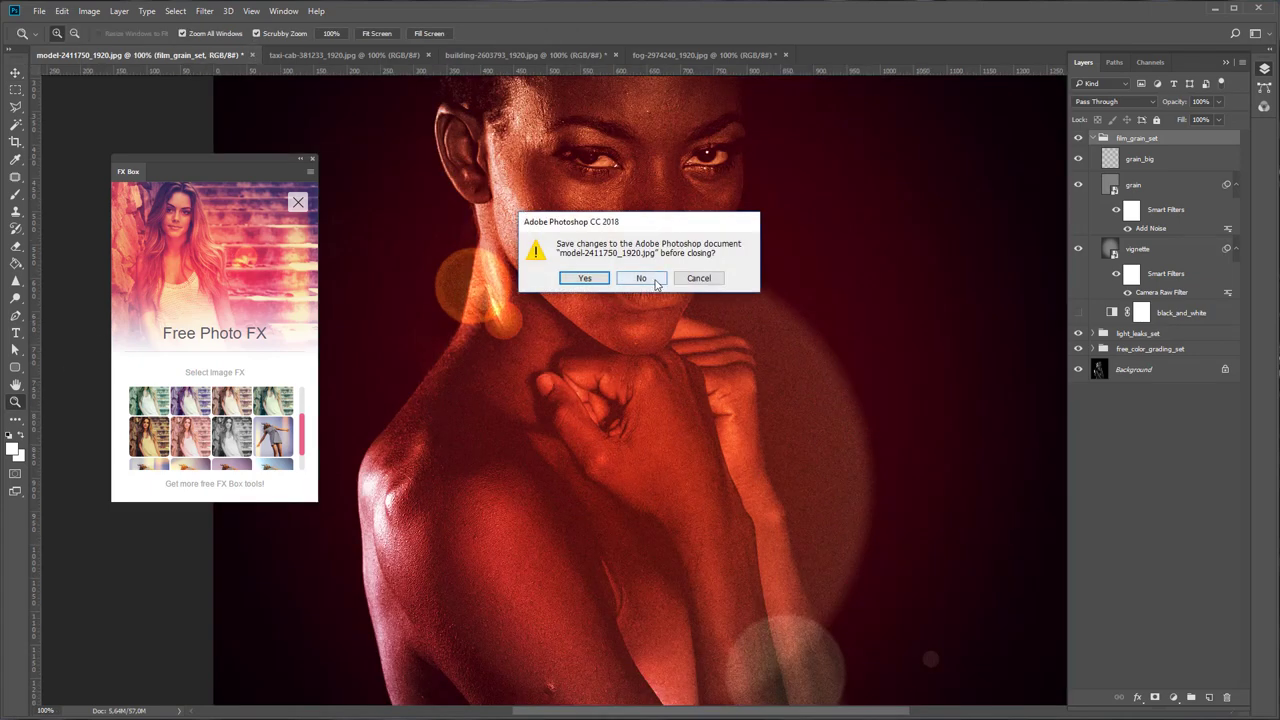
{"action": "left_click", "coordinate": [655, 279]}
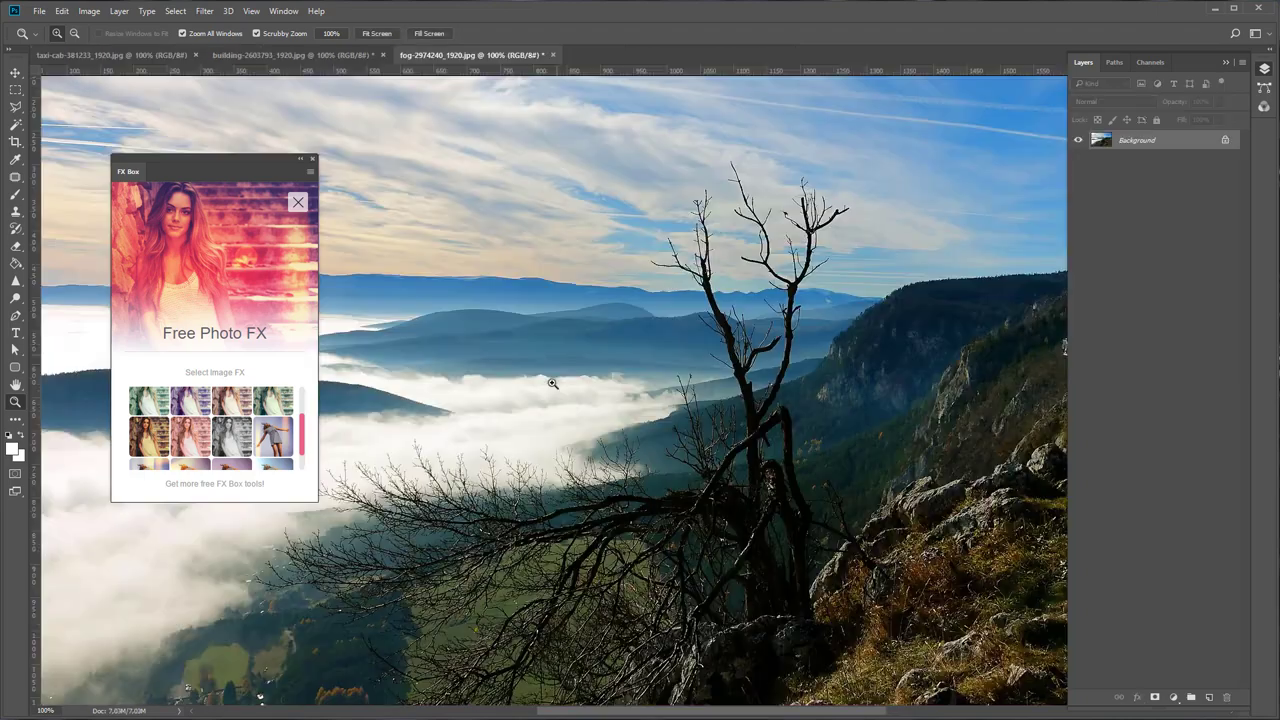
Bring up the taxi-cab photo and try colour grading presets, including a warmer orange grade.
{"action": "left_click", "coordinate": [115, 56]}
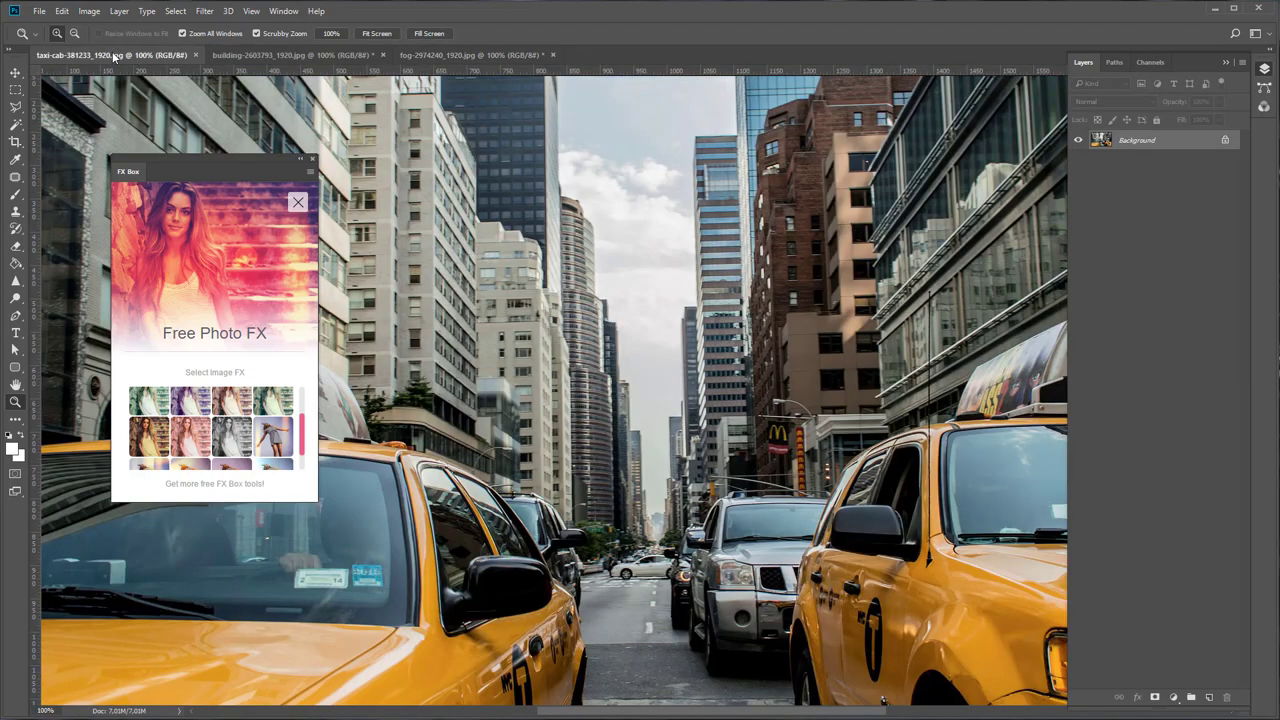
{"action": "left_click", "coordinate": [378, 34]}
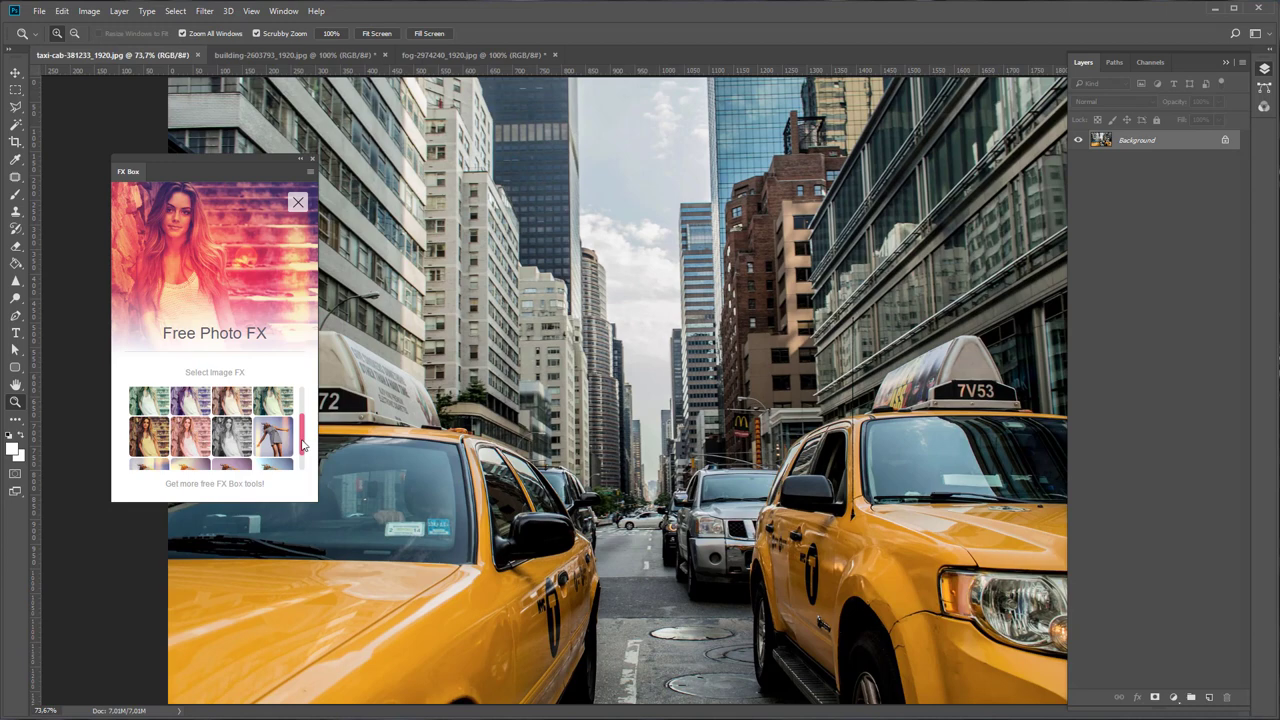
{"action": "scroll", "coordinate": [303, 445], "scroll_direction": "up", "scroll_amount": 2}
{"action": "left_click", "coordinate": [160, 414]}
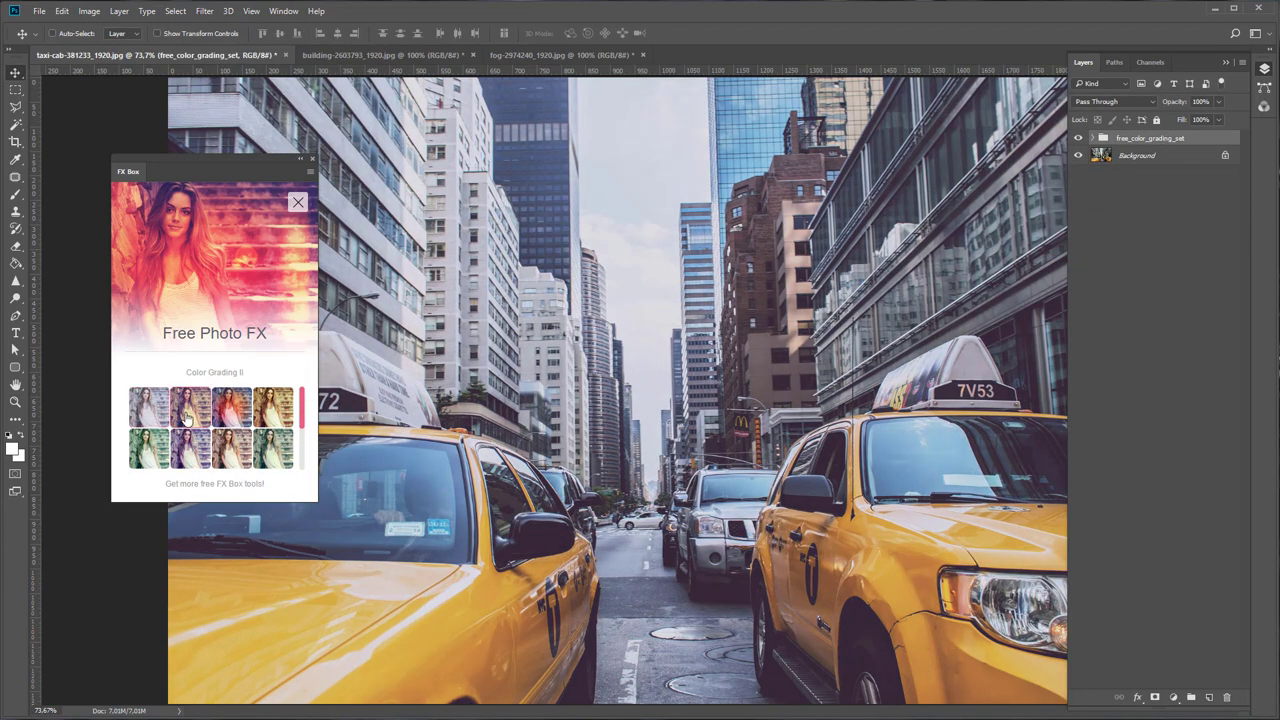
{"action": "left_click", "coordinate": [186, 419]}
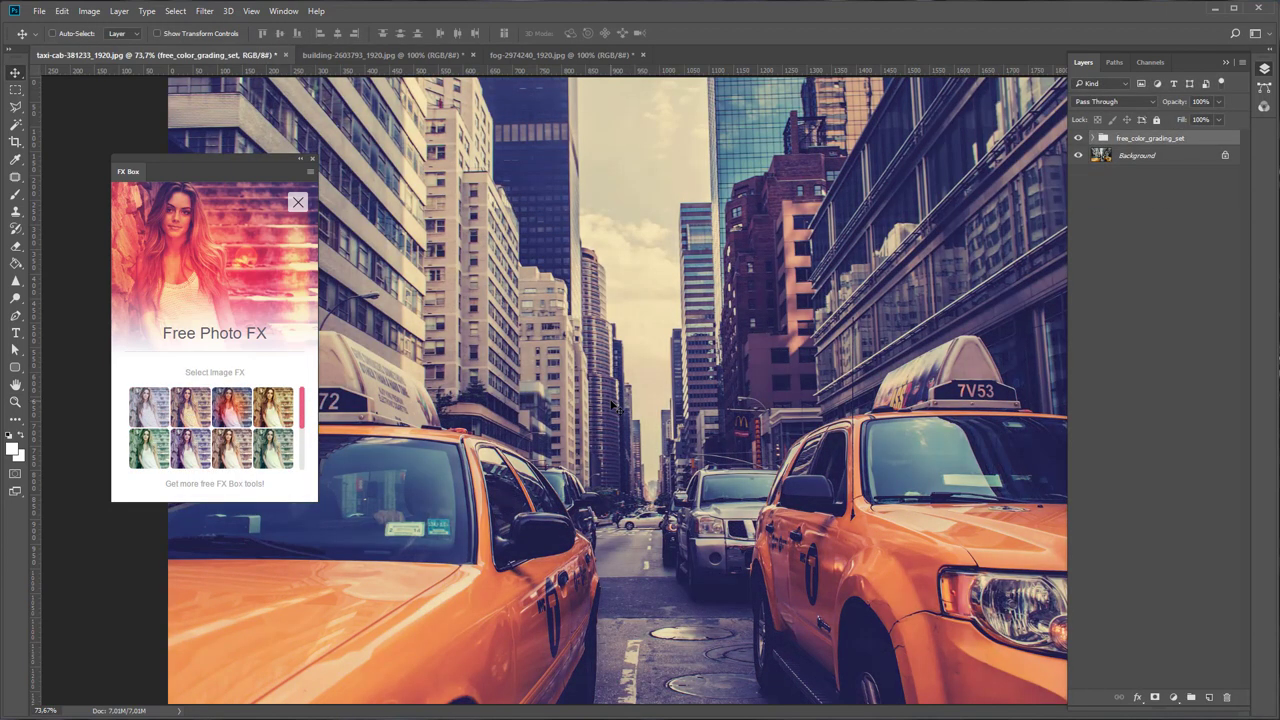
{"action": "left_click", "coordinate": [15, 401]}
{"action": "left_click_drag", "start_coordinate": [678, 428], "coordinate": [490, 392]}
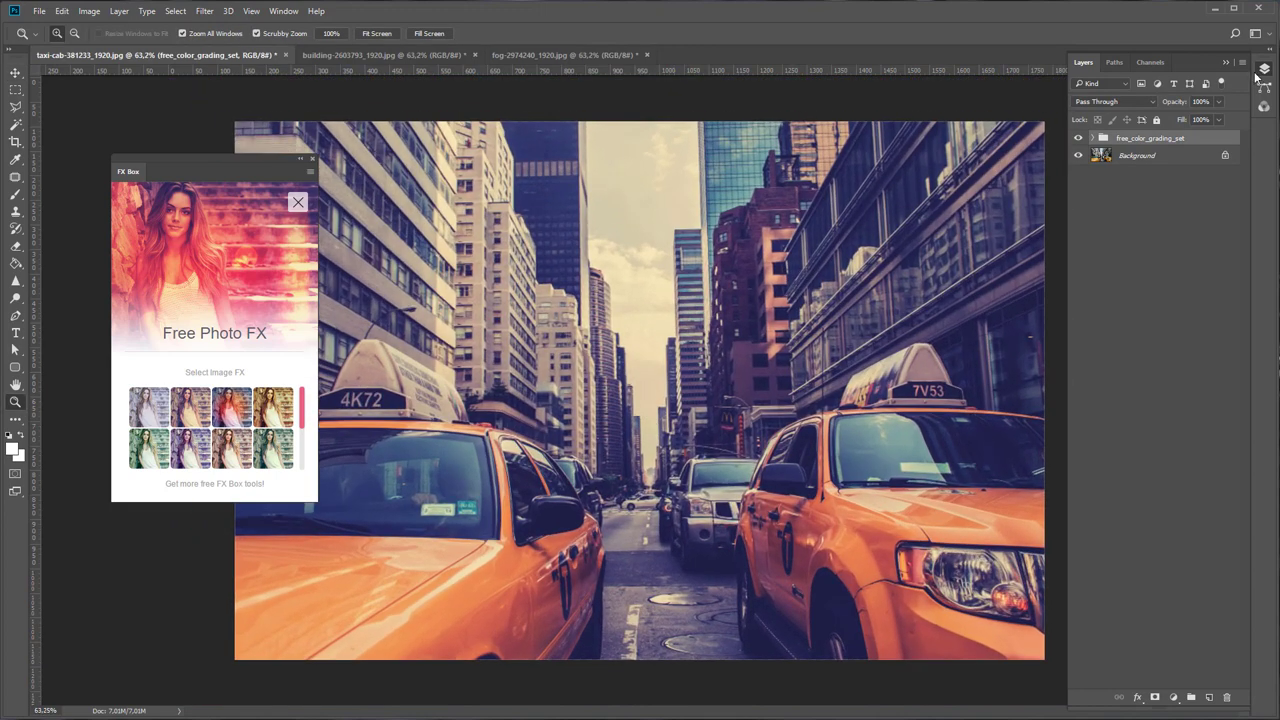
Cycle the taxi photo through Color Grading IV, V, VII, a teal grade and X.
{"action": "left_click", "coordinate": [1263, 69]}
{"action": "left_click_drag", "start_coordinate": [272, 158], "coordinate": [220, 153]}
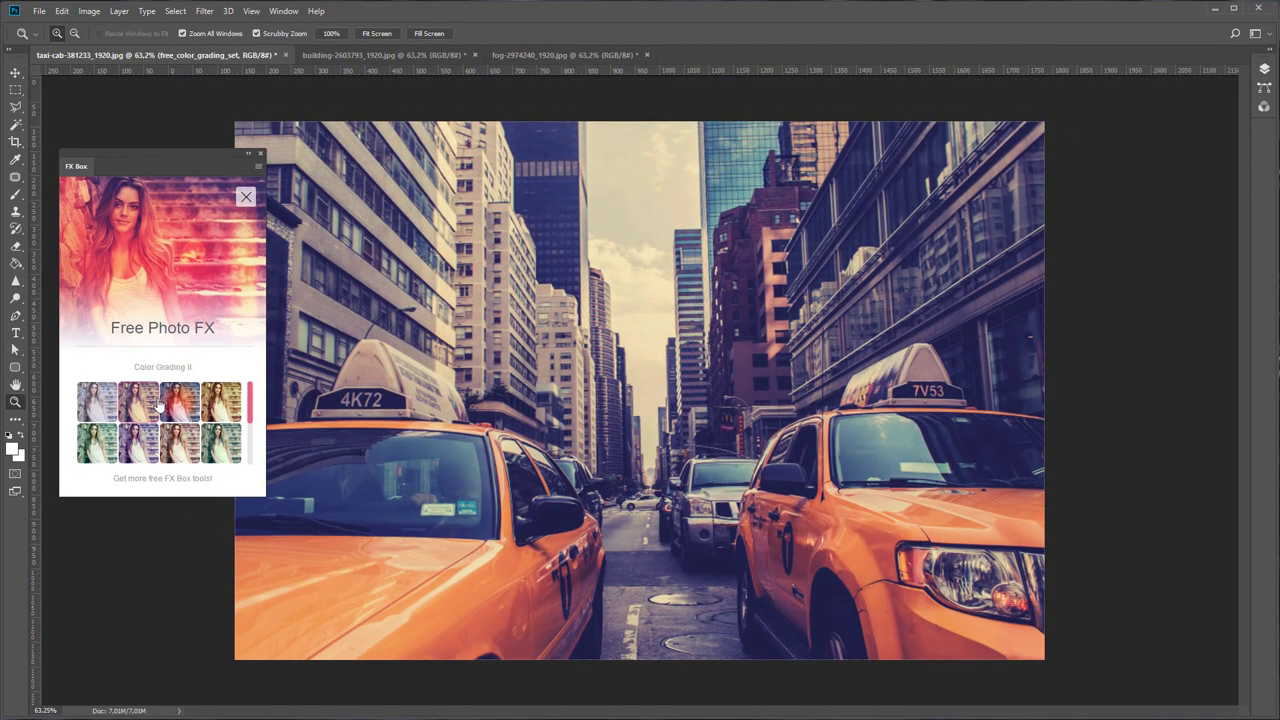
{"action": "left_click", "coordinate": [222, 405]}
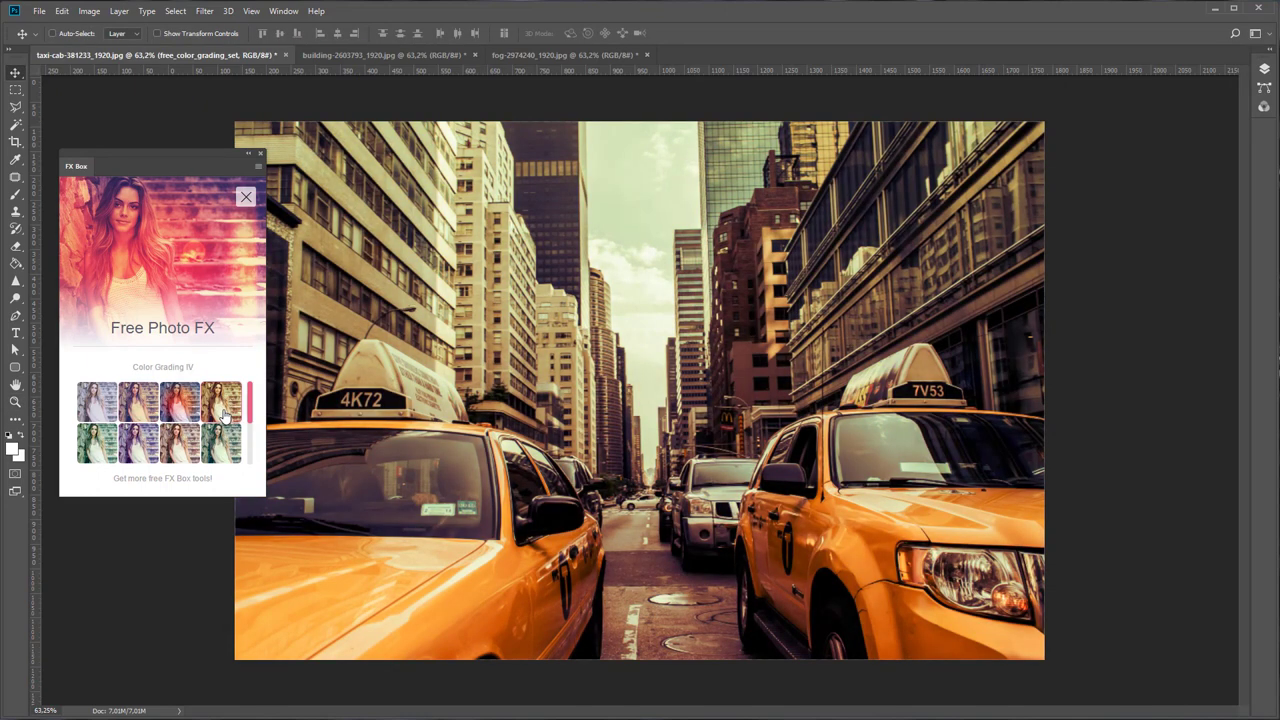
{"action": "left_click", "coordinate": [100, 452]}
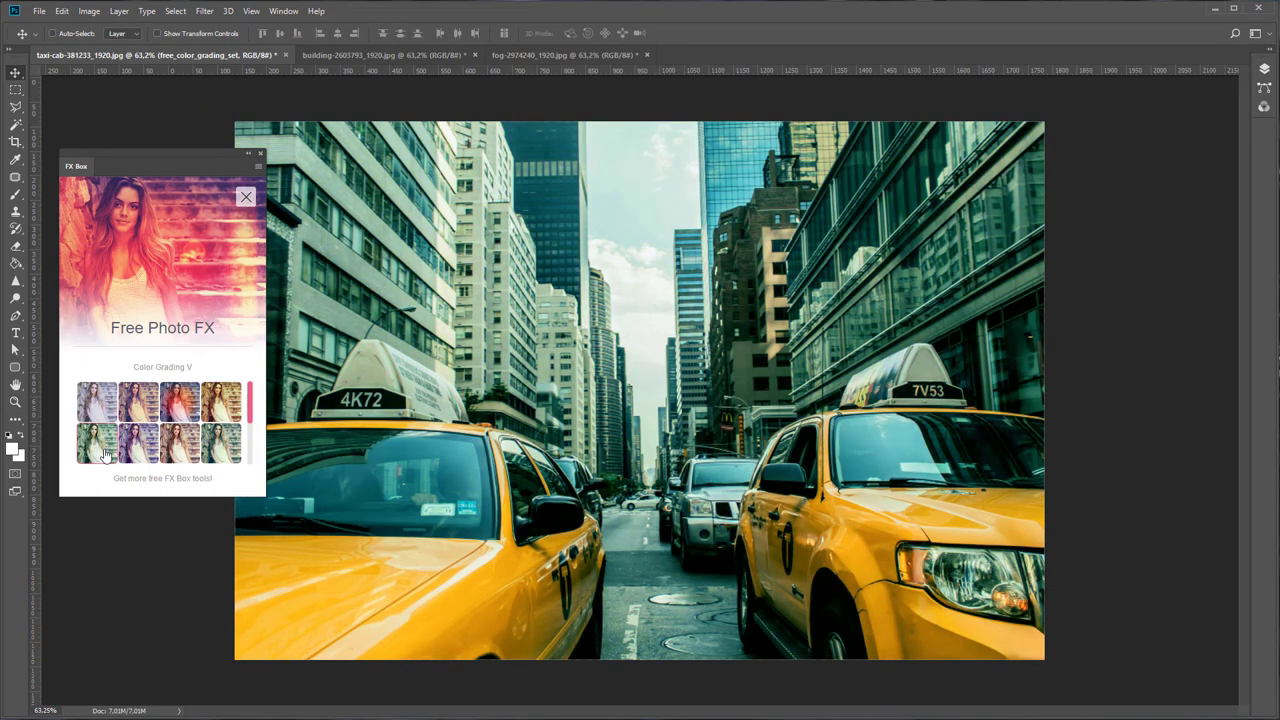
{"action": "left_click", "coordinate": [140, 452]}
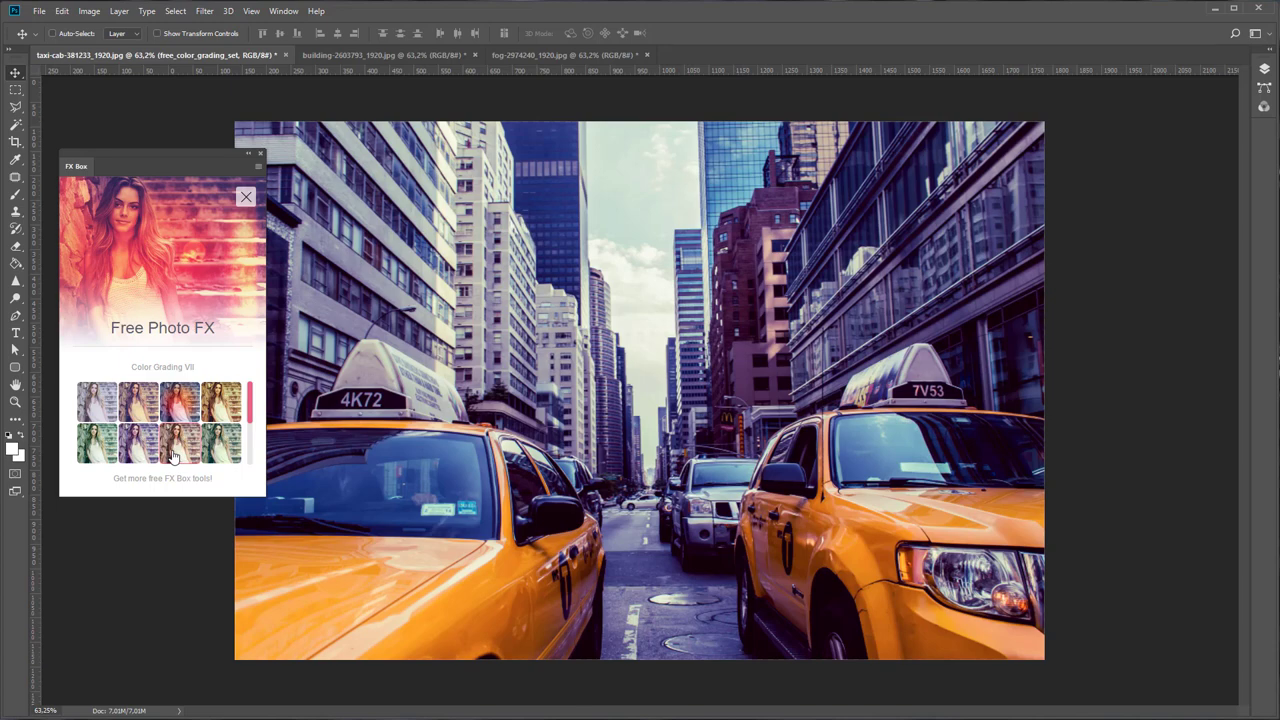
{"action": "left_click", "coordinate": [172, 455]}
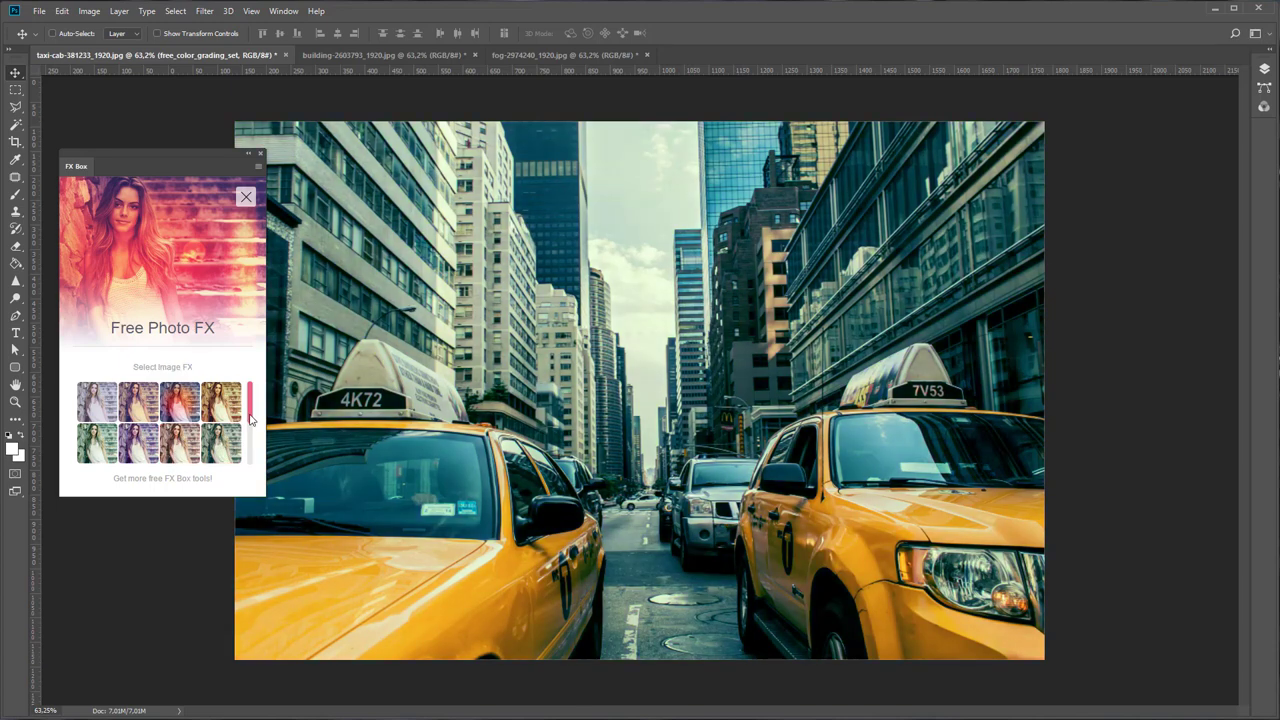
{"action": "left_click_drag", "start_coordinate": [250, 420], "coordinate": [250, 458]}
{"action": "left_click", "coordinate": [130, 425]}
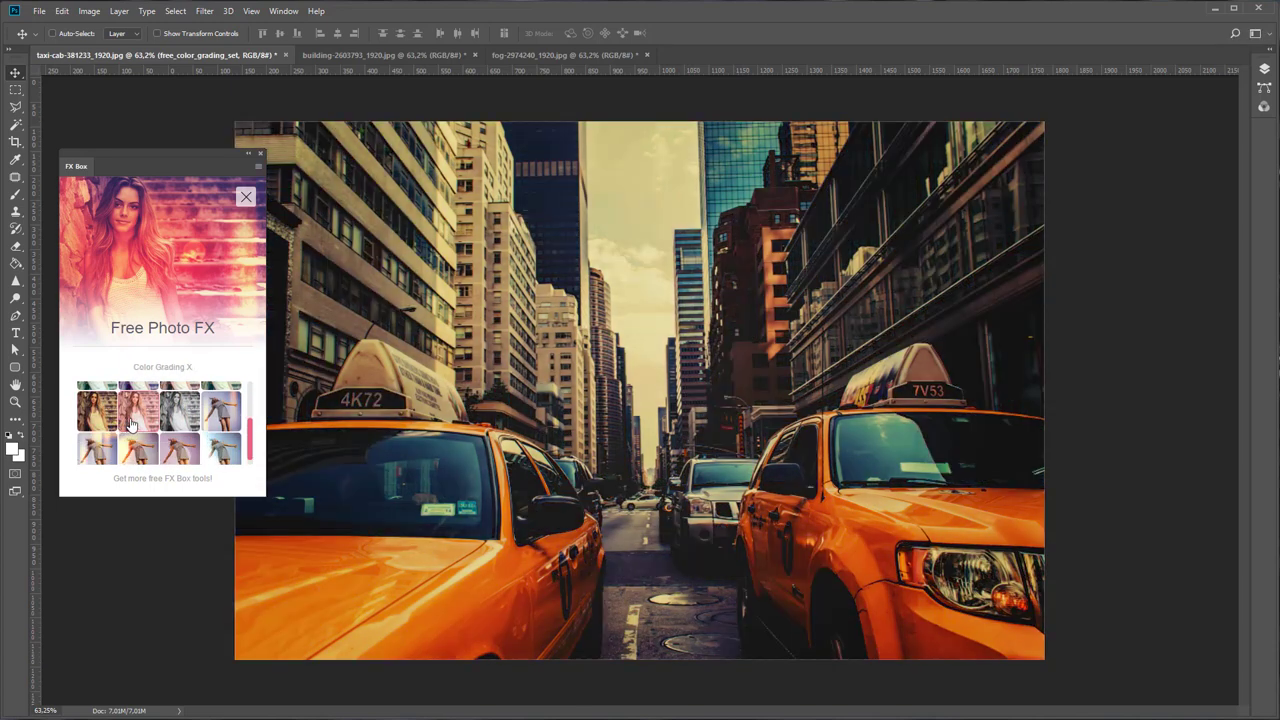
Try Light Leaks V, B&W film grain, sepia and purple, then settle on Color Grading I.
{"action": "left_click", "coordinate": [133, 424]}
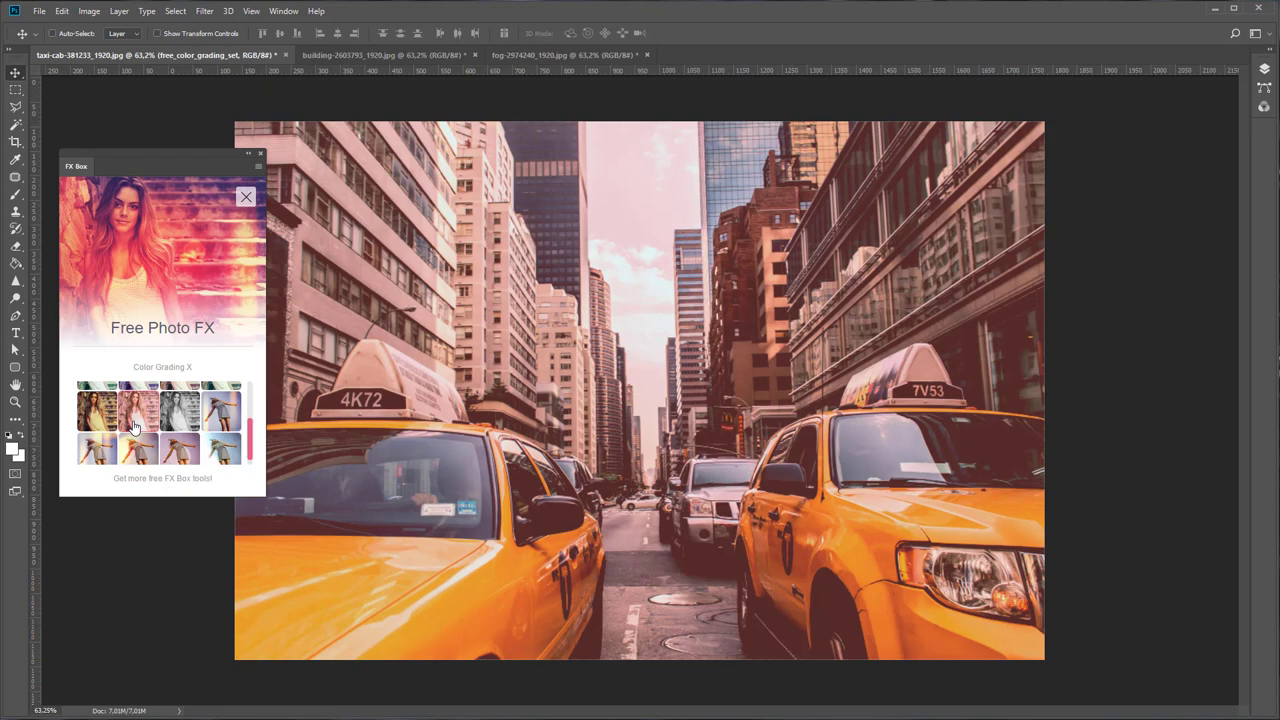
{"action": "left_click", "coordinate": [219, 453]}
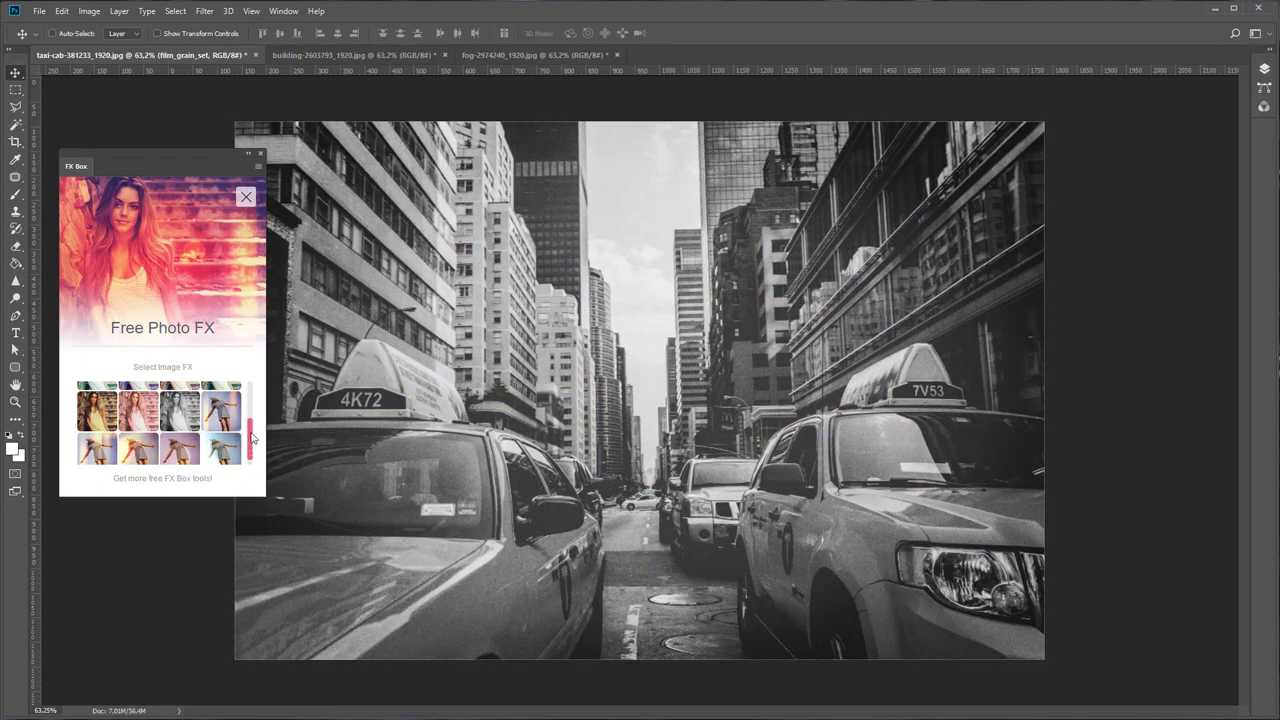
{"action": "left_click_drag", "start_coordinate": [251, 437], "coordinate": [251, 400]}
{"action": "left_click", "coordinate": [226, 407]}
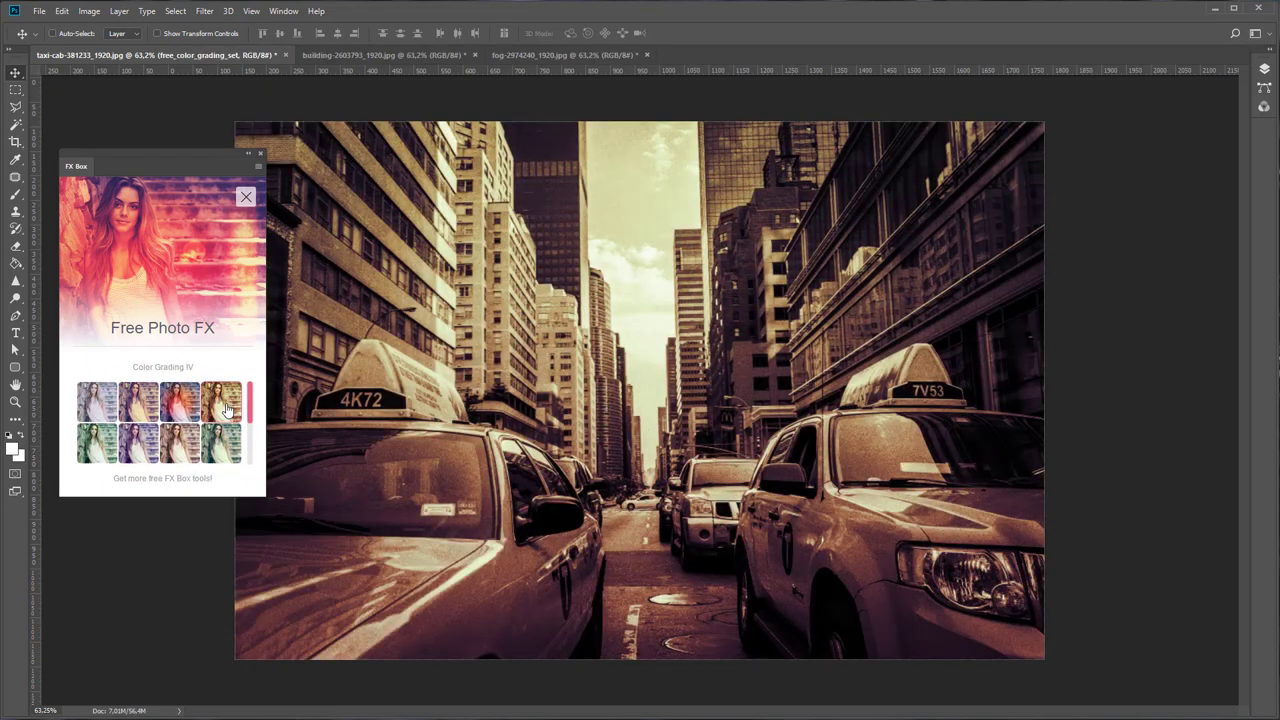
{"action": "left_click", "coordinate": [137, 413]}
{"action": "left_click", "coordinate": [95, 413]}
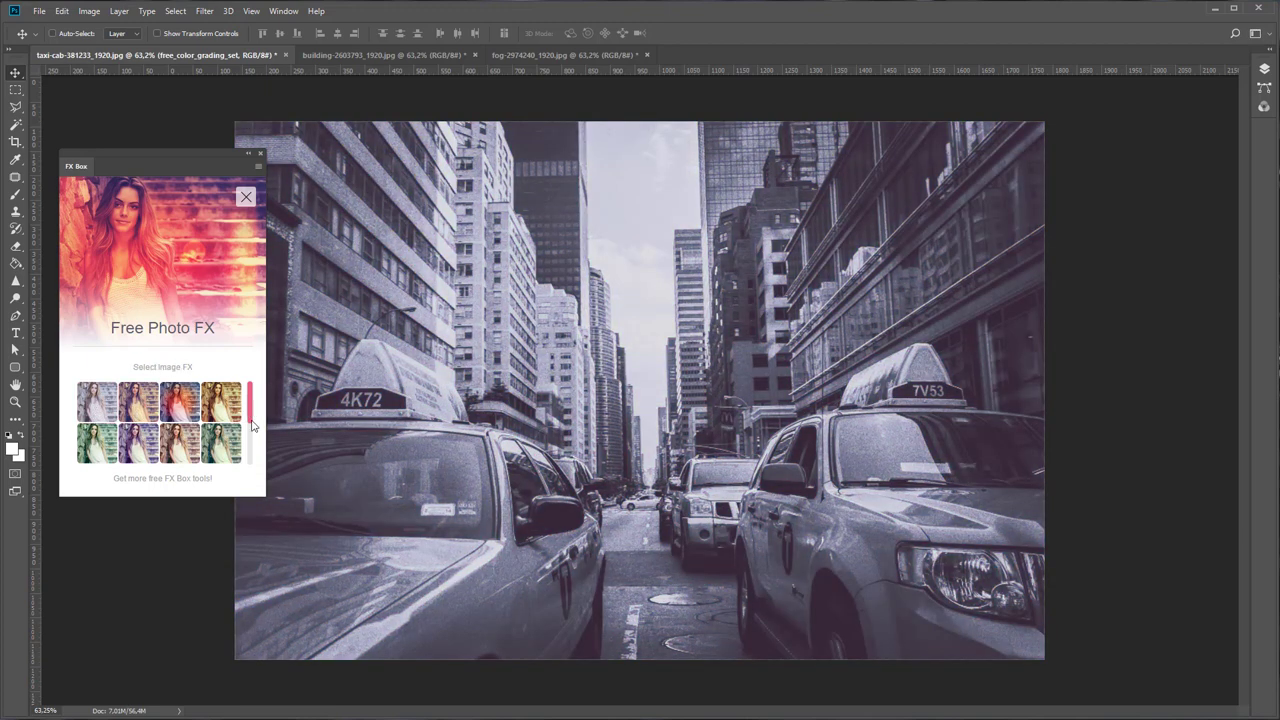
{"action": "left_click_drag", "start_coordinate": [252, 426], "coordinate": [252, 462]}
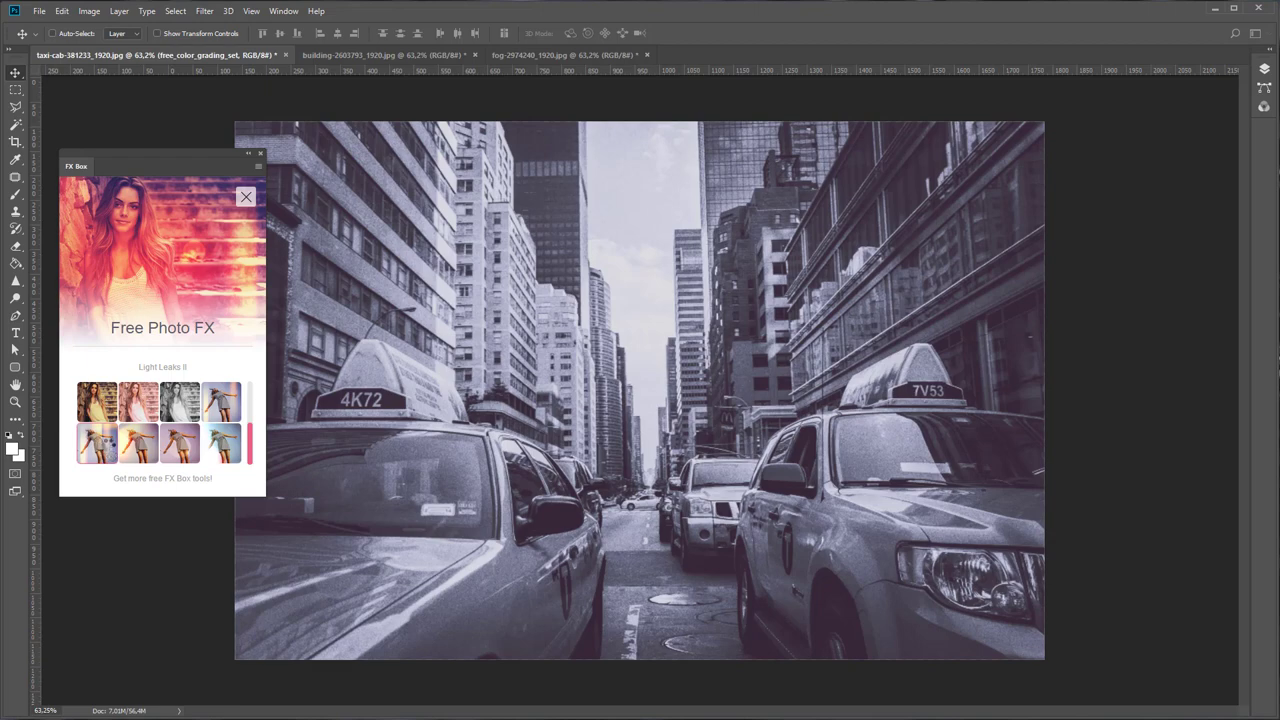
Try warm light leaks, a strong orange grade, a faded warm grade and B&W film grain on the taxi photo.
{"action": "left_click", "coordinate": [221, 443]}
{"action": "left_click", "coordinate": [137, 450]}
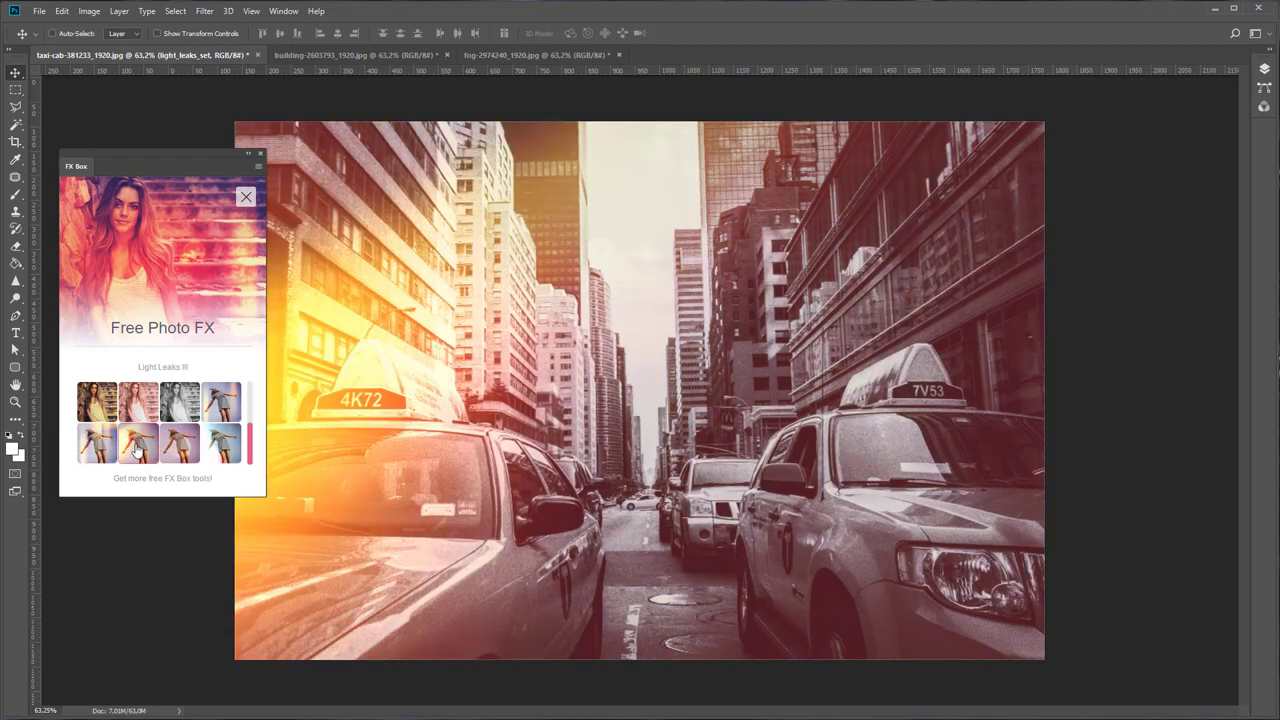
{"action": "left_click", "coordinate": [100, 404]}
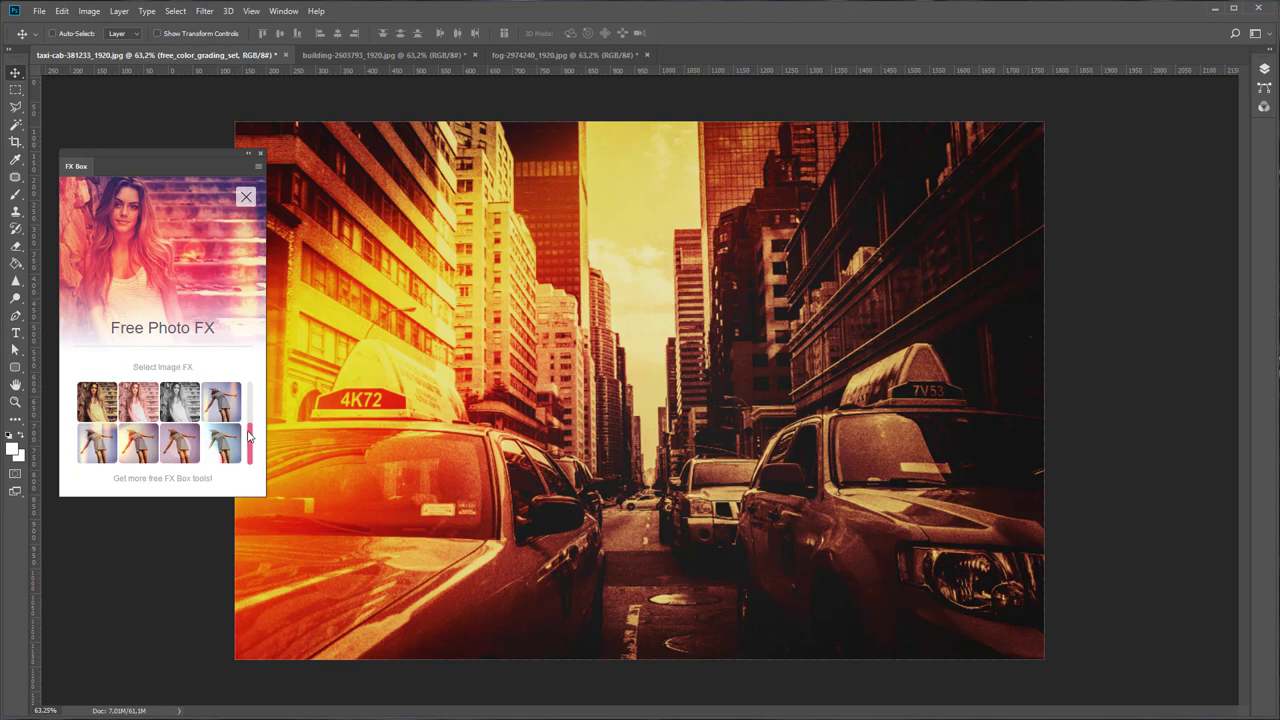
{"action": "left_click_drag", "start_coordinate": [250, 437], "coordinate": [250, 395]}
{"action": "left_click", "coordinate": [227, 407]}
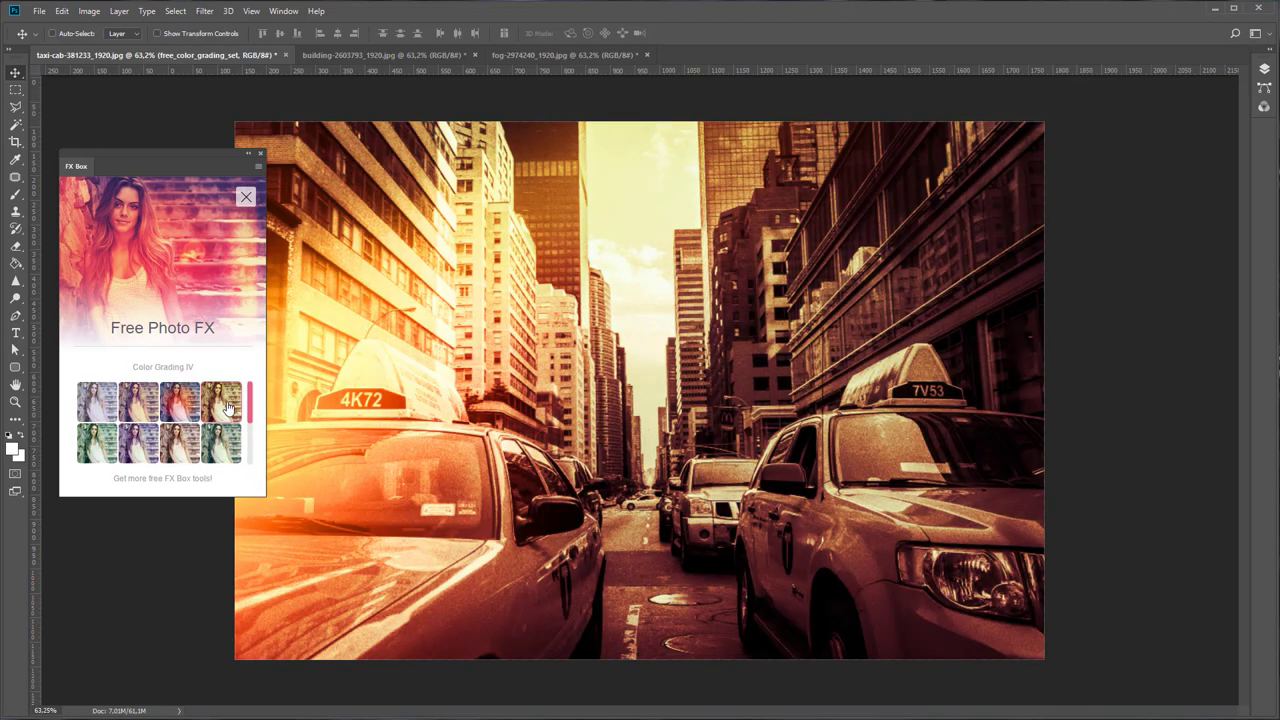
{"action": "left_click", "coordinate": [250, 440]}
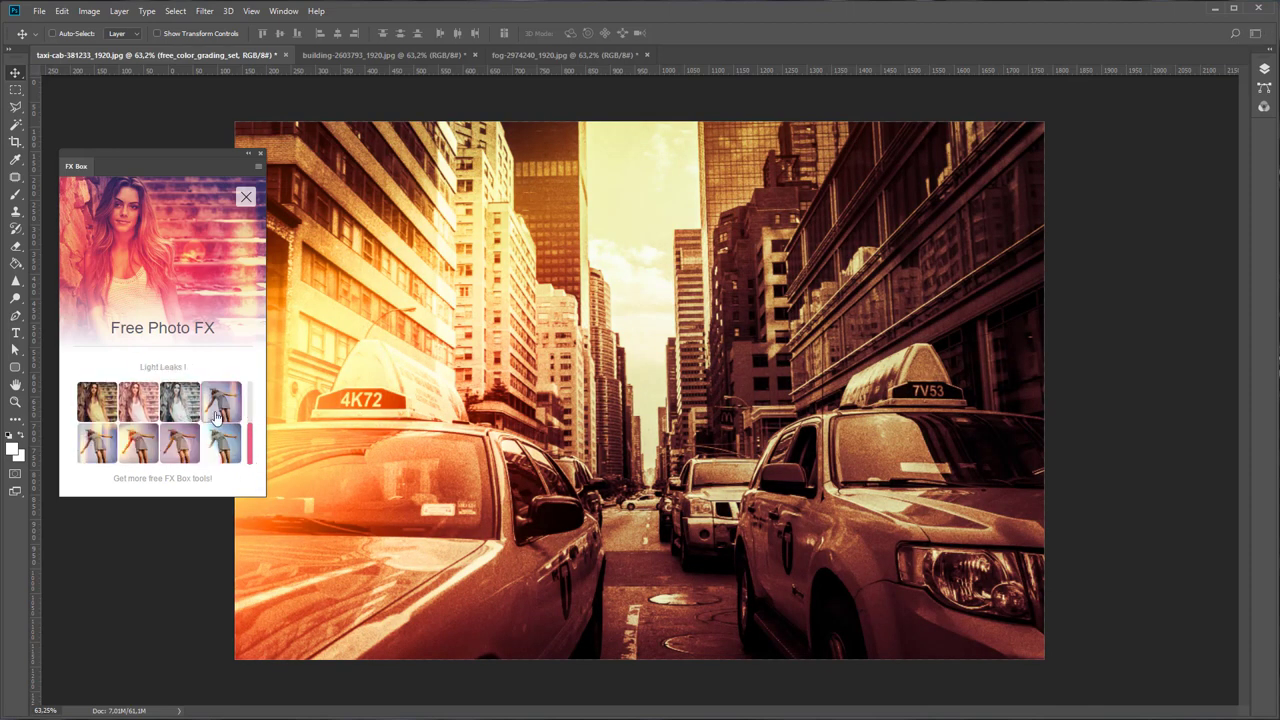
{"action": "left_click_drag", "start_coordinate": [250, 440], "coordinate": [250, 395]}
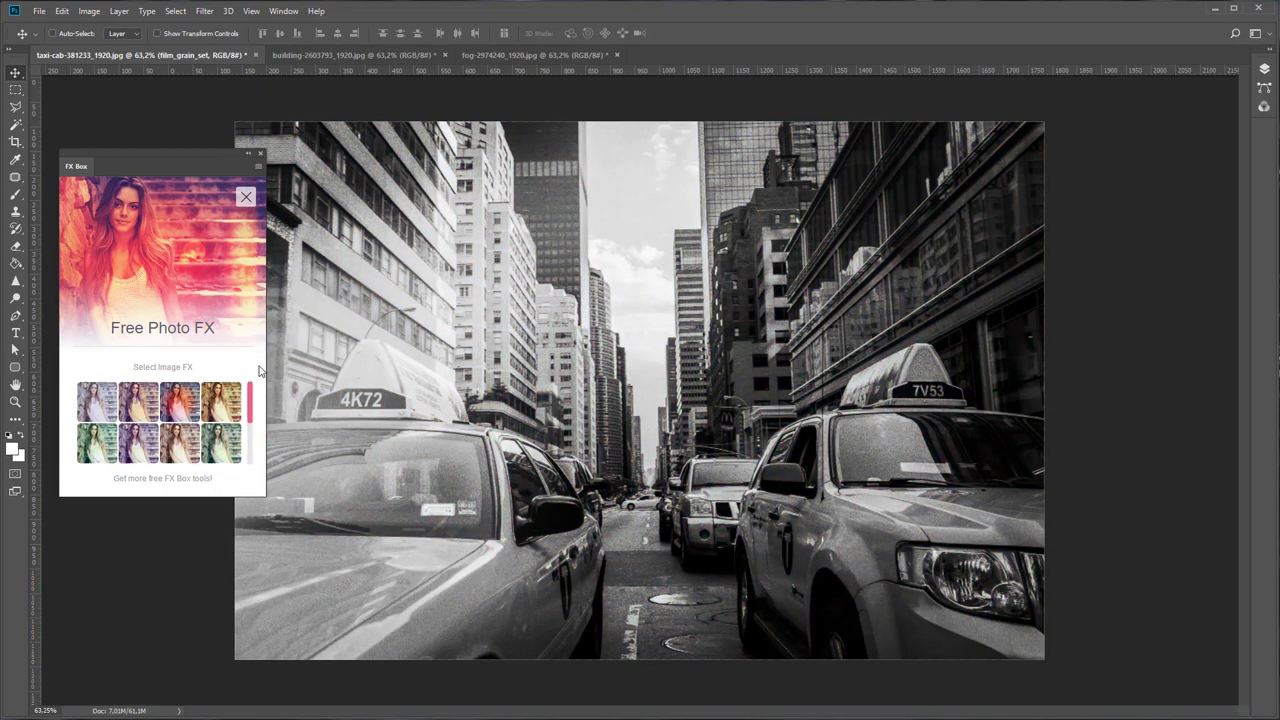
Try purple-cream, cool grey, sepia and purple-sepia grades, then view the taxi photo at 100%.
{"action": "left_click", "coordinate": [143, 410]}
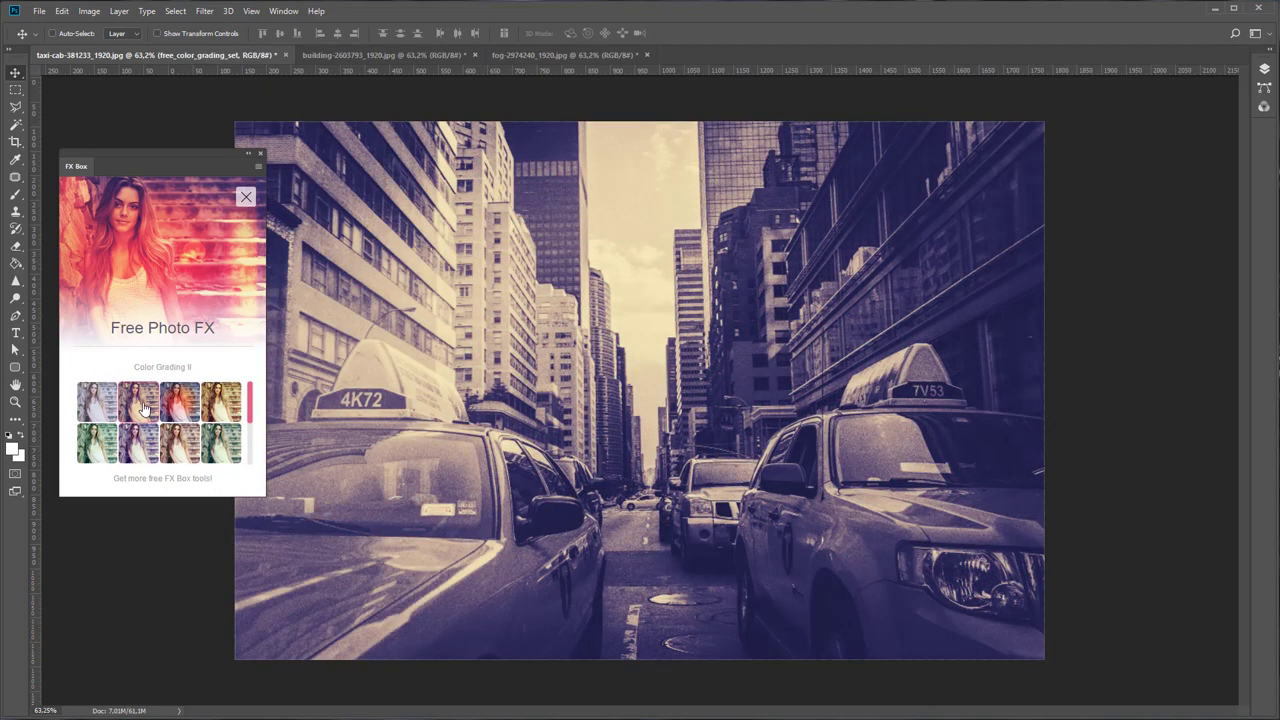
{"action": "left_click", "coordinate": [100, 410]}
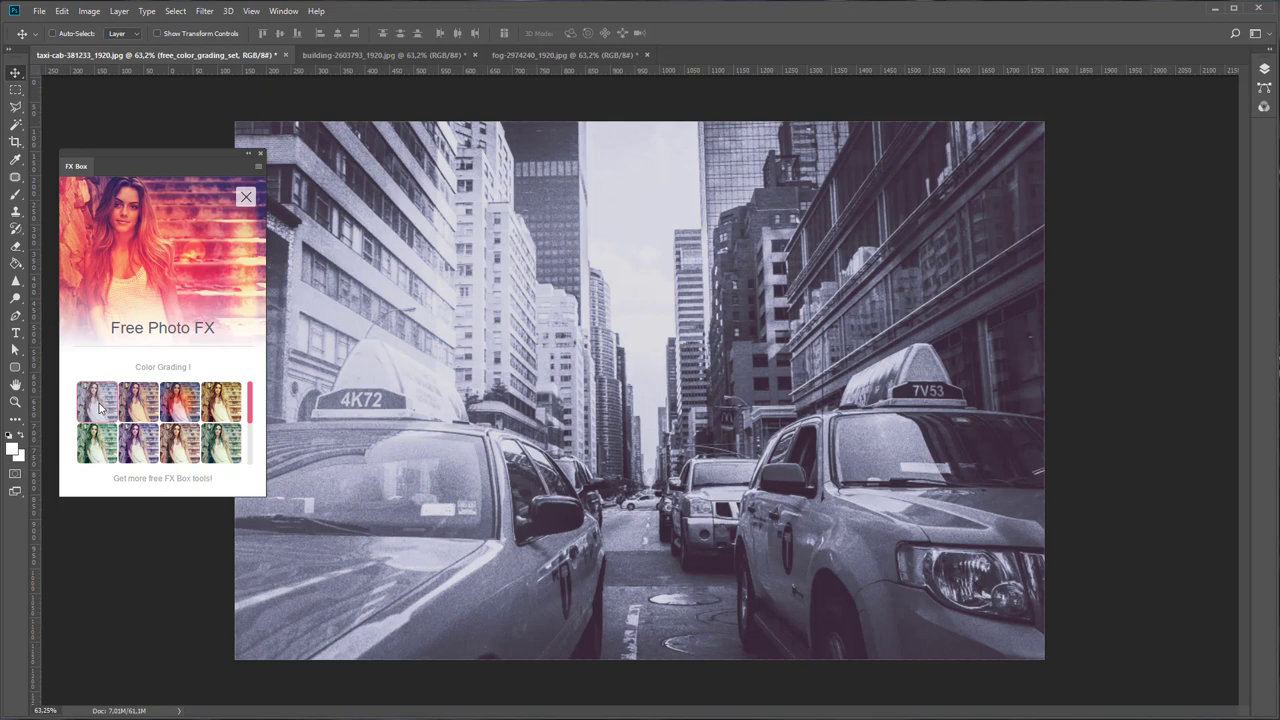
{"action": "left_click", "coordinate": [218, 410]}
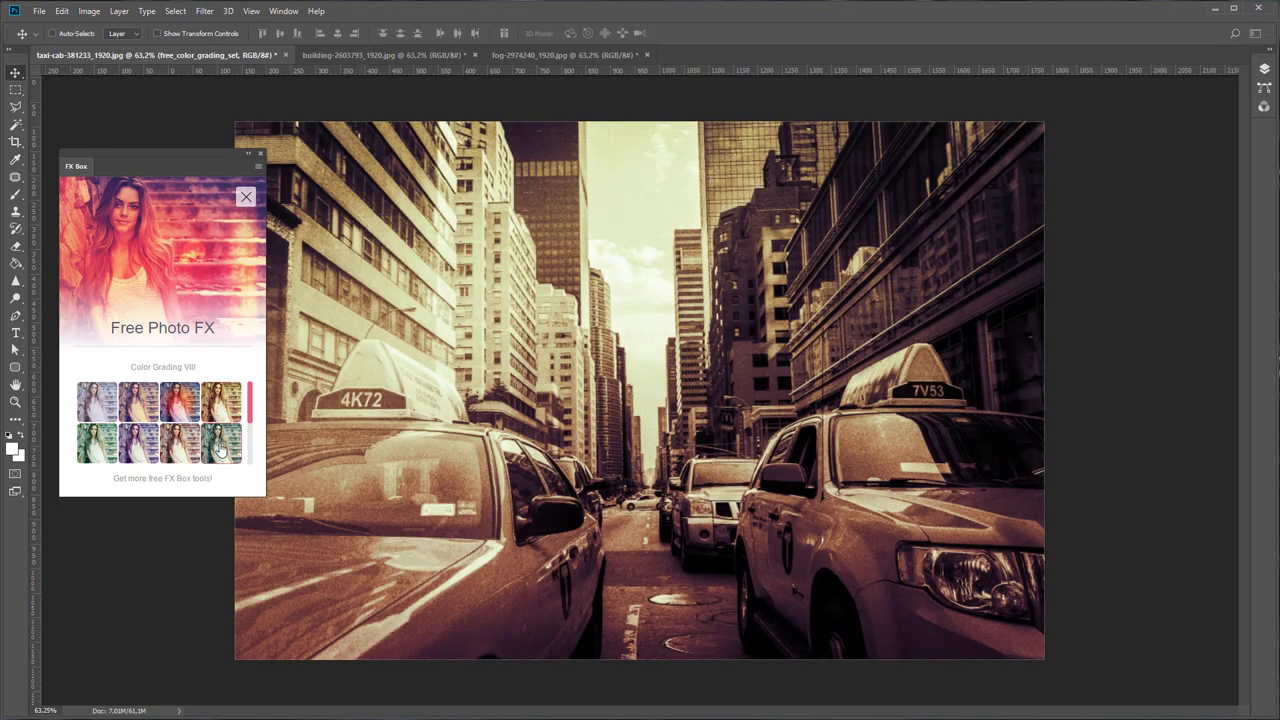
{"action": "left_click", "coordinate": [138, 443]}
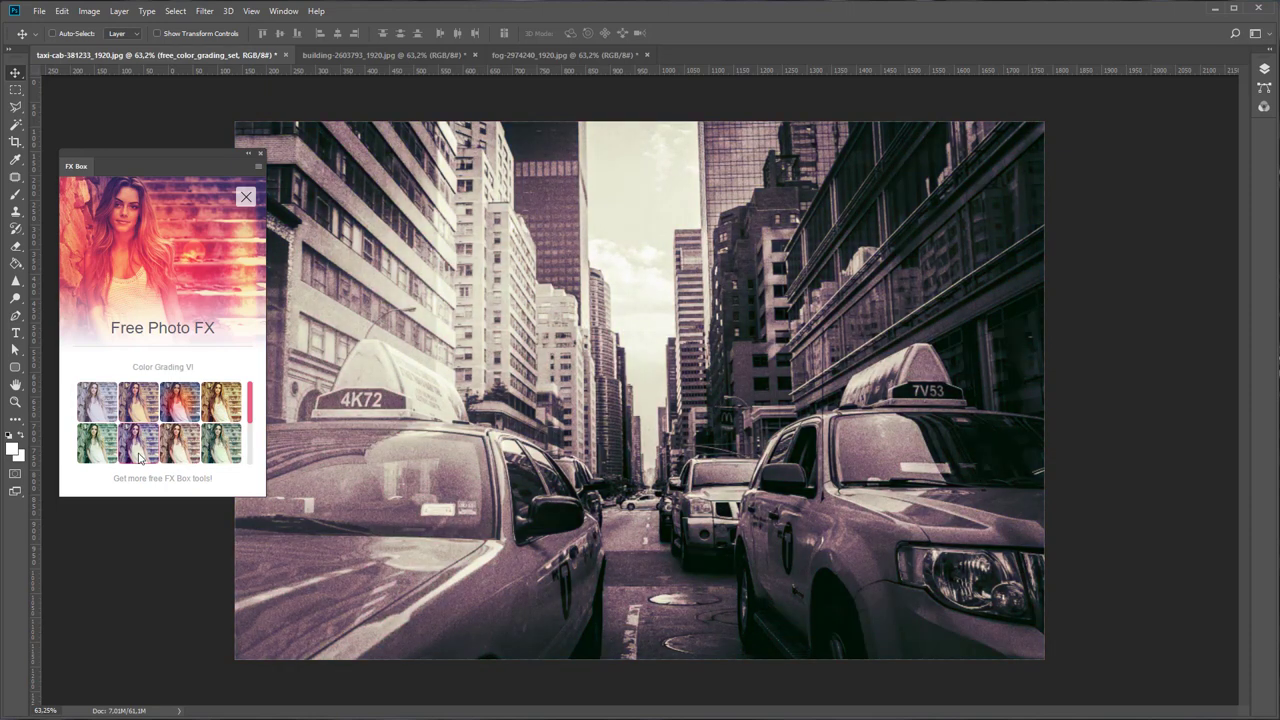
{"action": "left_click", "coordinate": [14, 401]}
{"action": "double_click", "coordinate": [14, 403]}
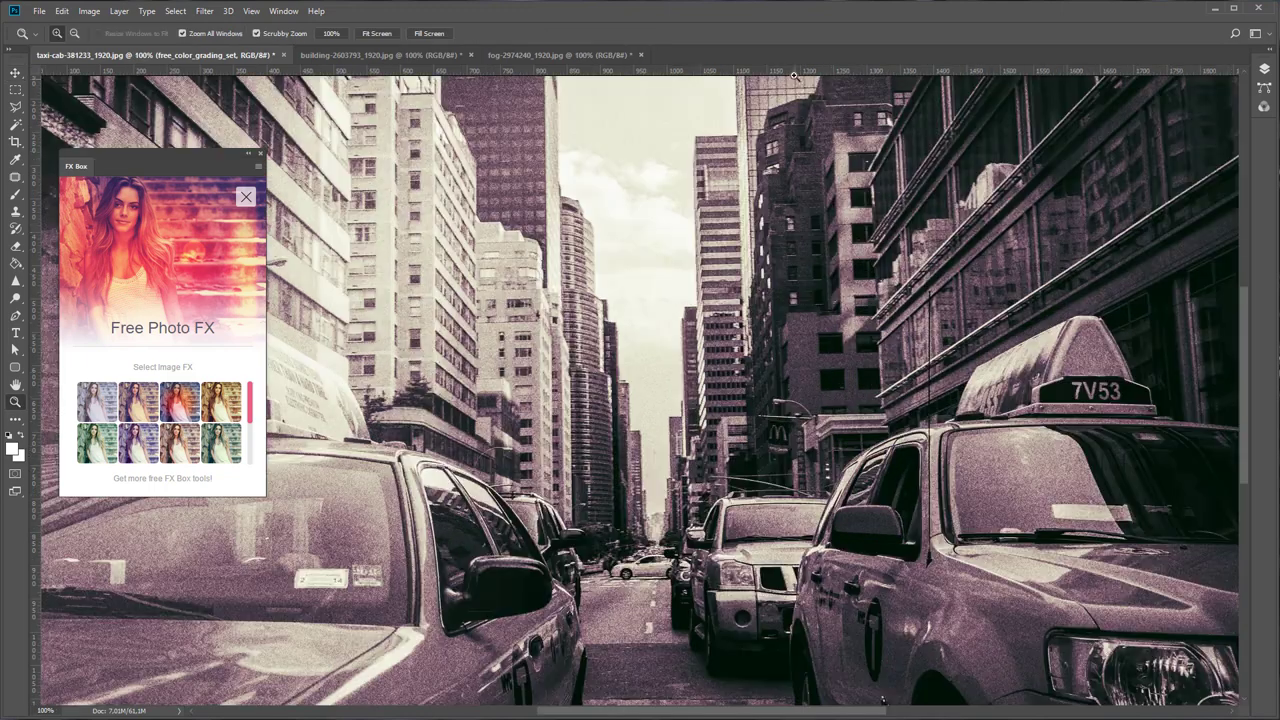
Close the taxi photo without saving and fit the building street photo in view.
{"action": "left_click", "coordinate": [282, 56]}
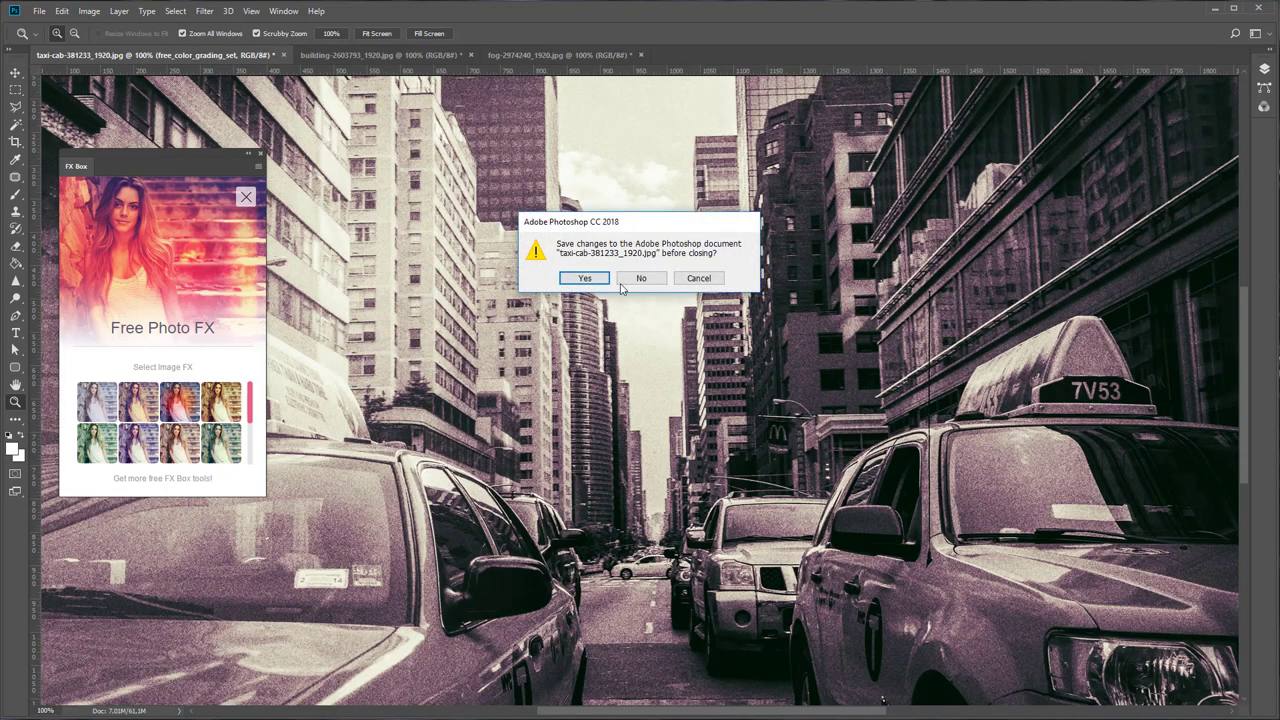
{"action": "left_click", "coordinate": [655, 280]}
{"action": "left_click", "coordinate": [169, 56]}
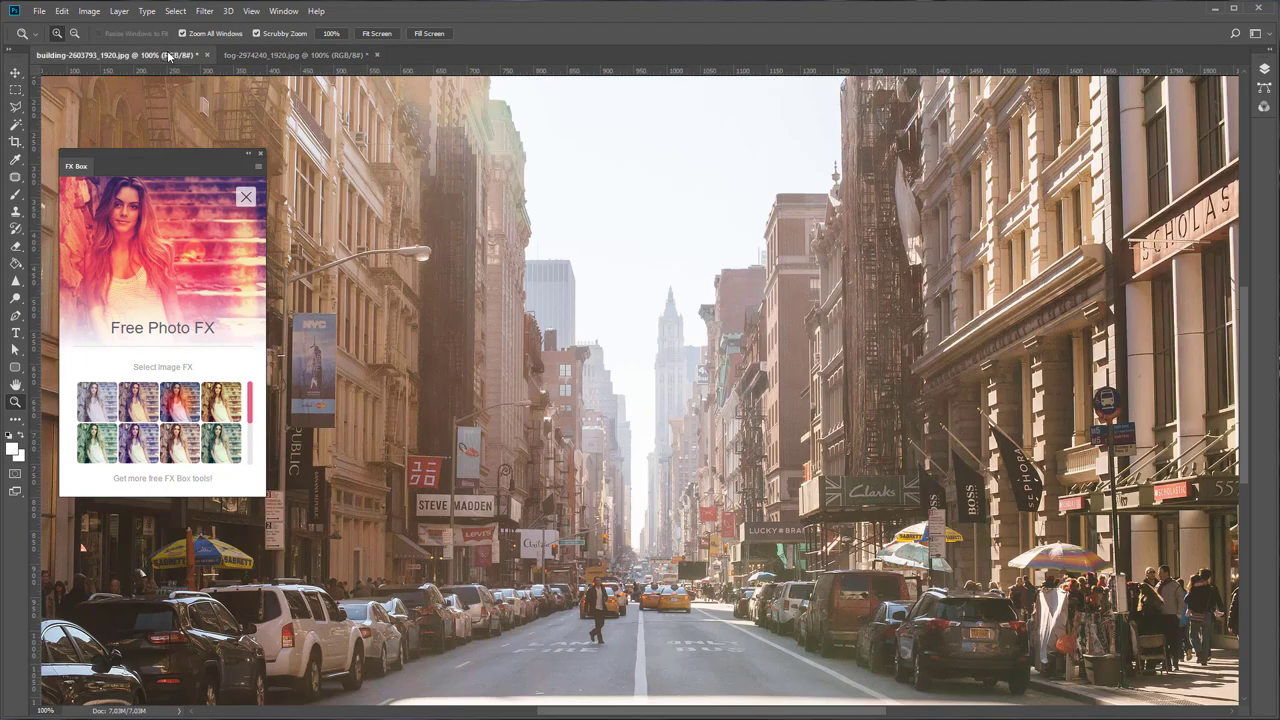
{"action": "left_click_drag", "start_coordinate": [471, 447], "coordinate": [420, 447]}
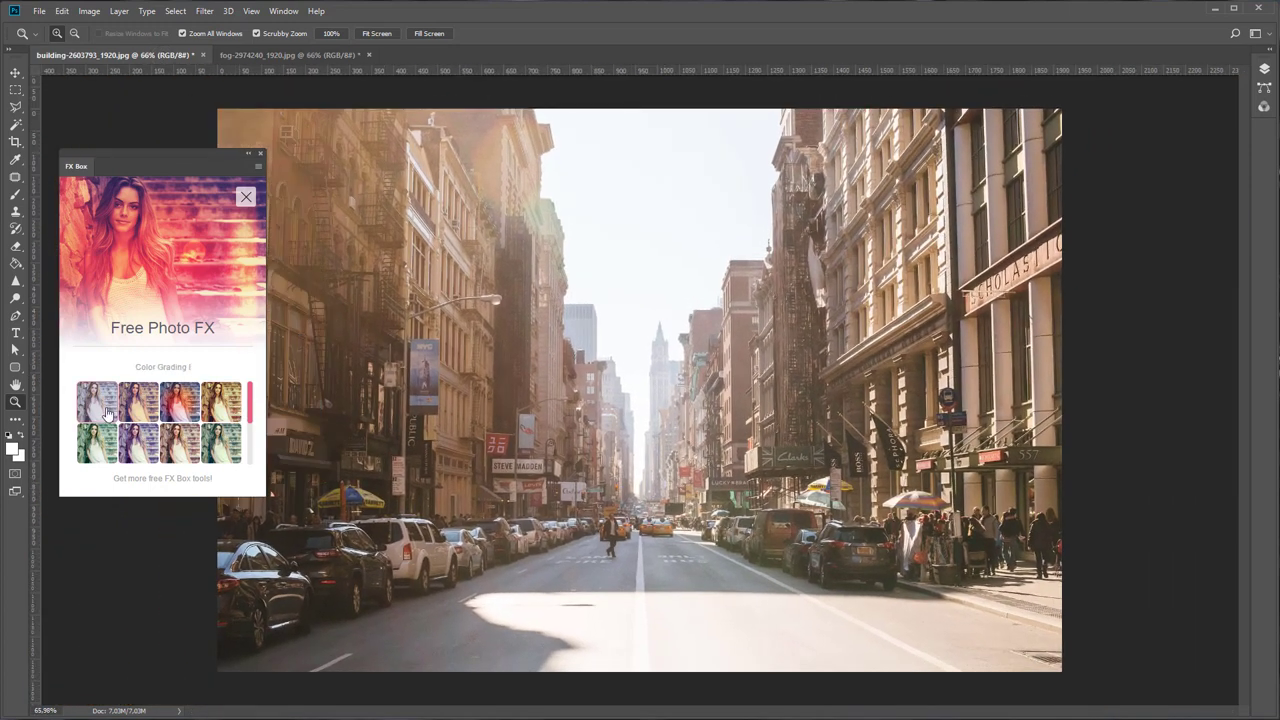
Give the street photo a pink Color Grading III look plus a warm light leak overlay.
{"action": "left_click", "coordinate": [108, 412]}
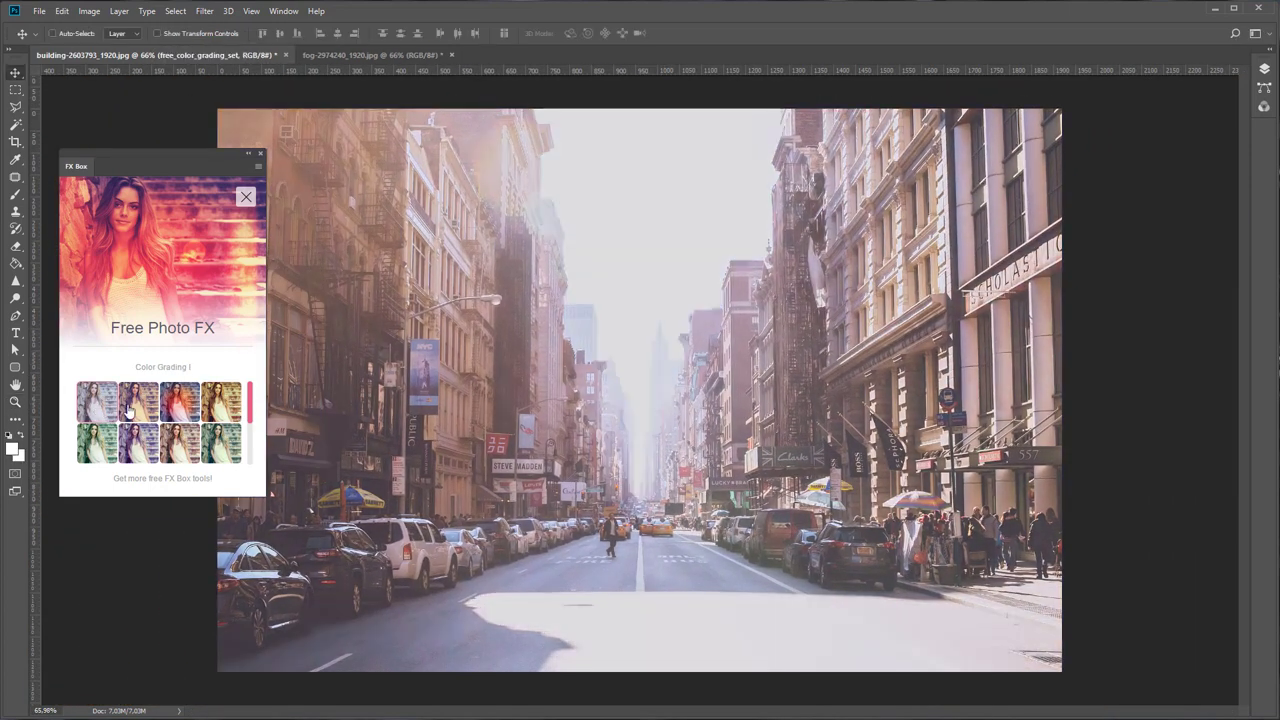
{"action": "left_click", "coordinate": [130, 410]}
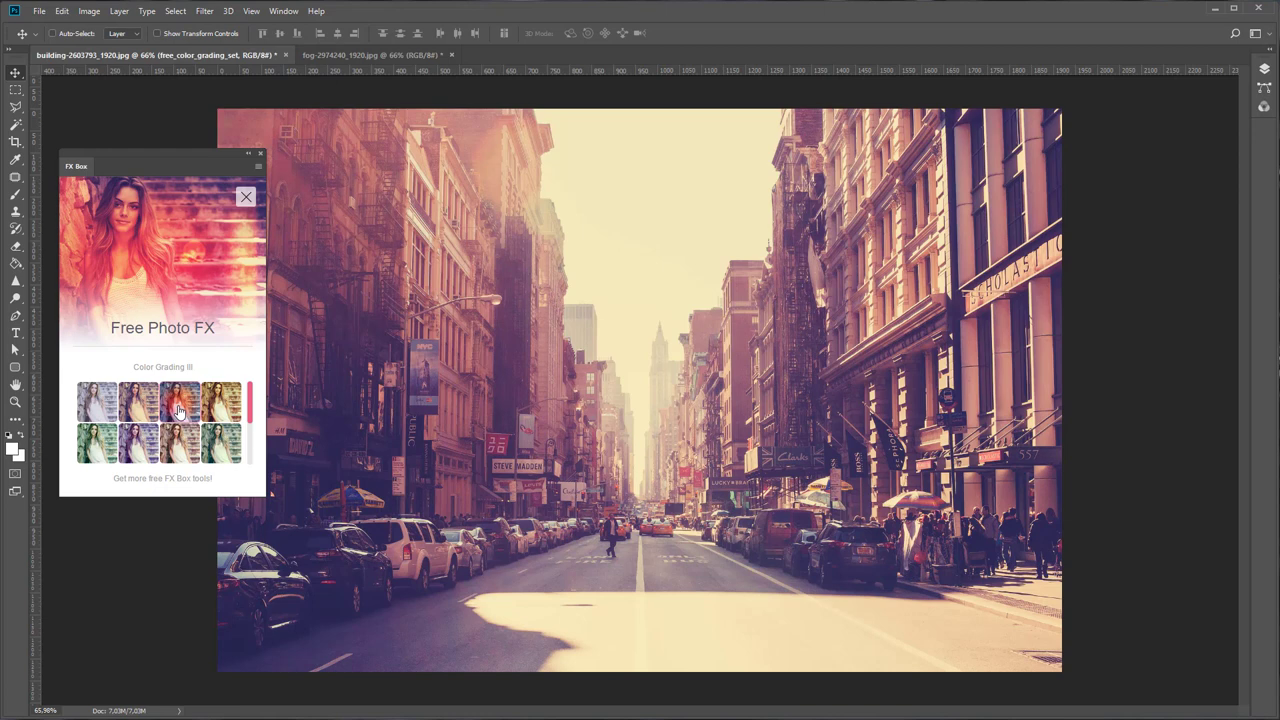
{"action": "left_click_drag", "start_coordinate": [250, 405], "coordinate": [253, 468]}
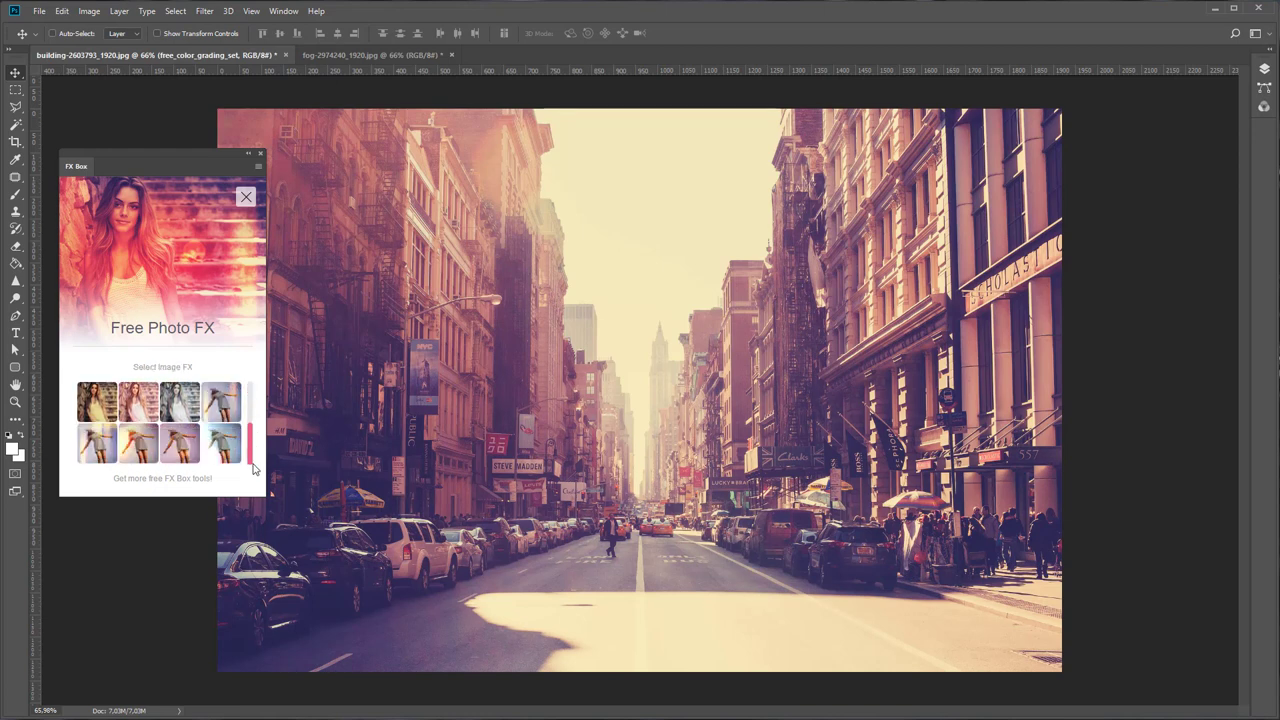
{"action": "left_click", "coordinate": [95, 447]}
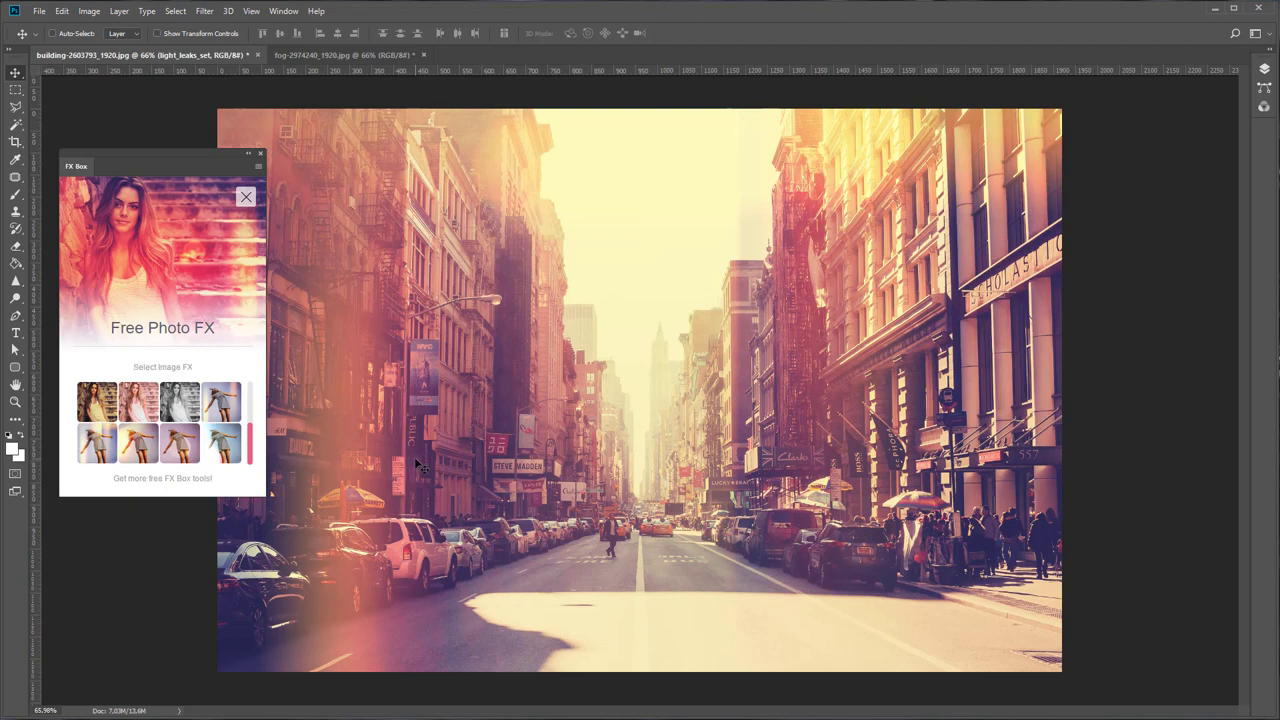
Compare with the light_leaks_set group toggled, then close the street photo without saving.
{"action": "left_click", "coordinate": [1264, 70]}
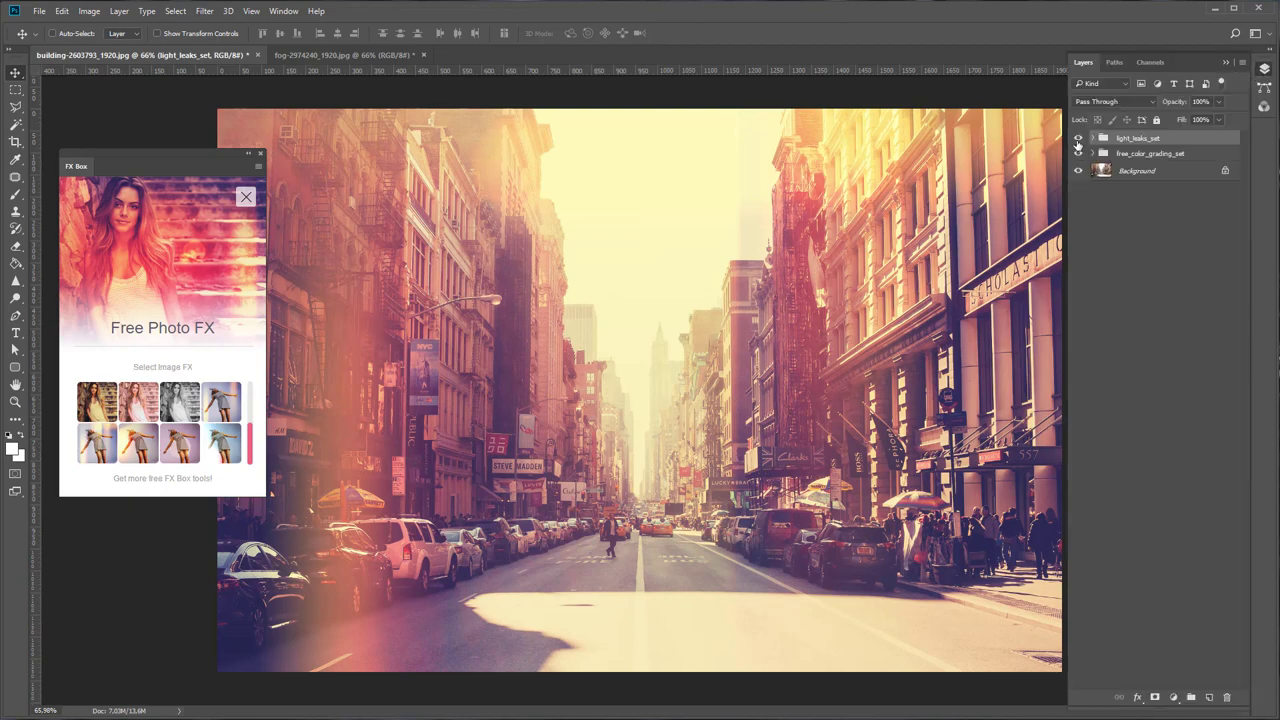
{"action": "left_click", "coordinate": [1078, 139]}
{"action": "left_click", "coordinate": [257, 54]}
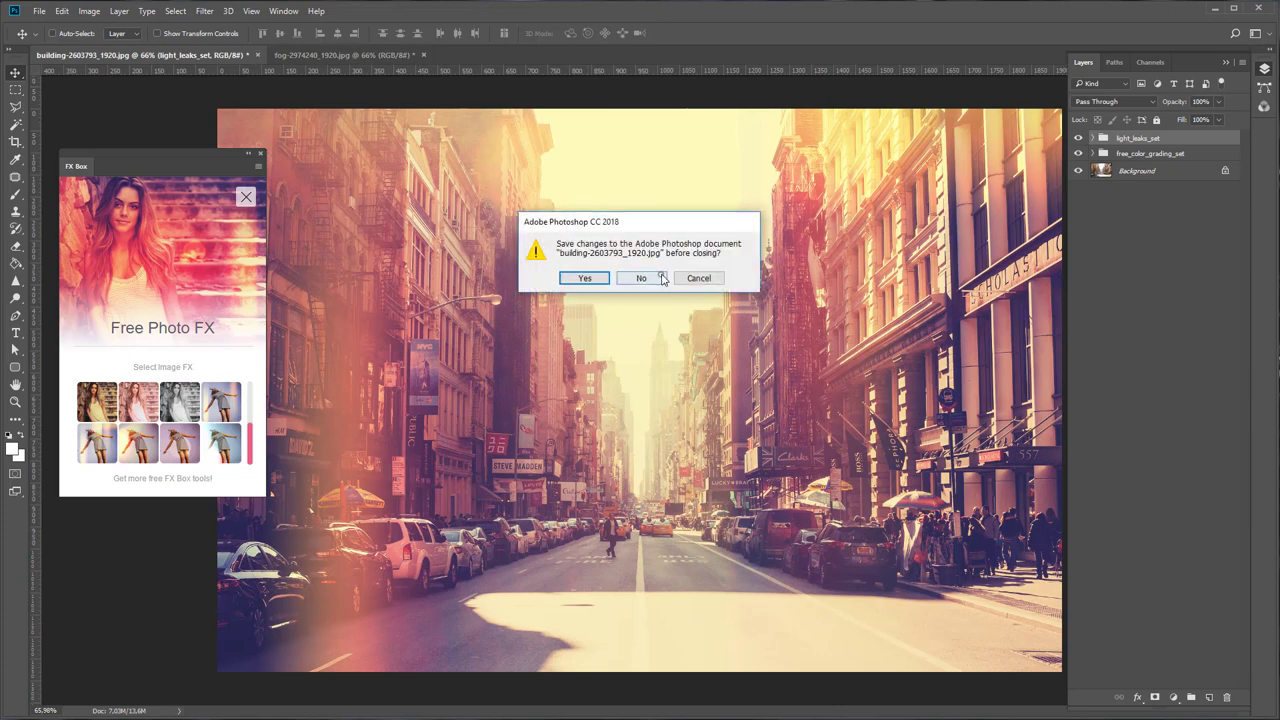
{"action": "left_click", "coordinate": [641, 278]}
Give the fog photo Color Grading I with Light Leaks V flares, returning FX Box to its tool list.
{"action": "left_click", "coordinate": [1264, 68]}
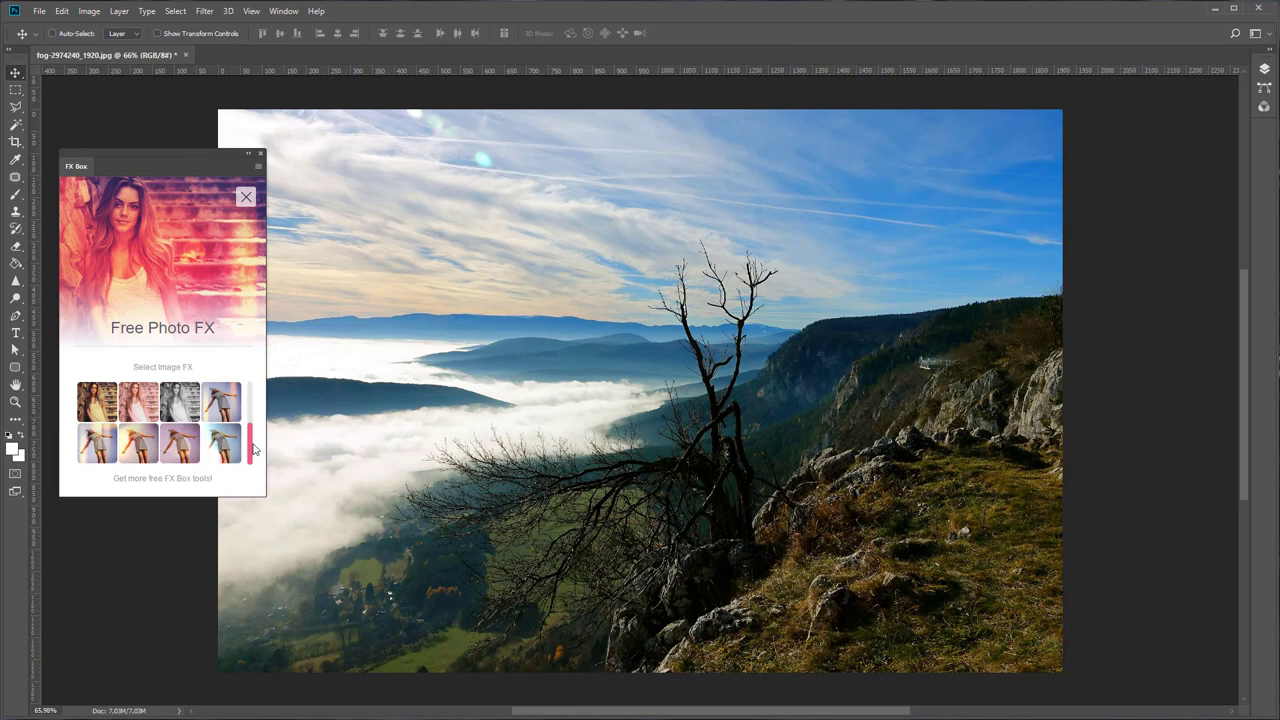
{"action": "left_click_drag", "start_coordinate": [250, 446], "coordinate": [247, 392]}
{"action": "left_click", "coordinate": [108, 400]}
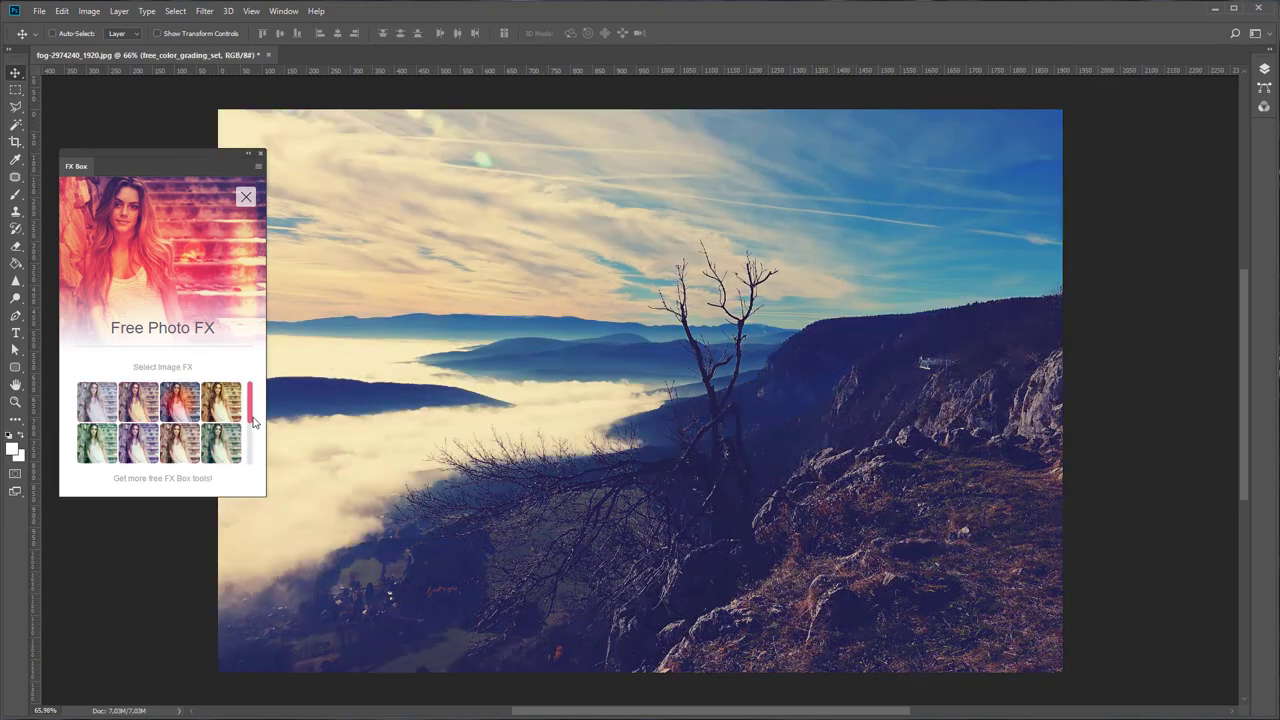
{"action": "left_click_drag", "start_coordinate": [251, 418], "coordinate": [250, 456]}
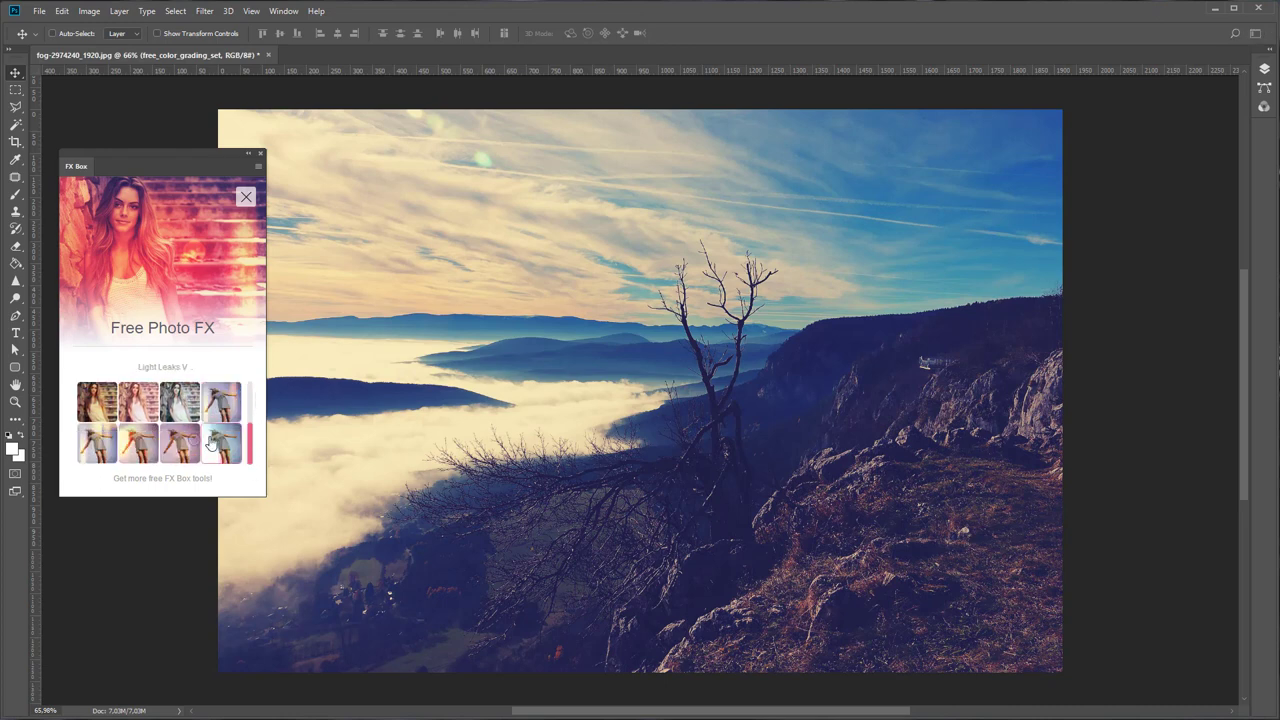
{"action": "left_click", "coordinate": [234, 450]}
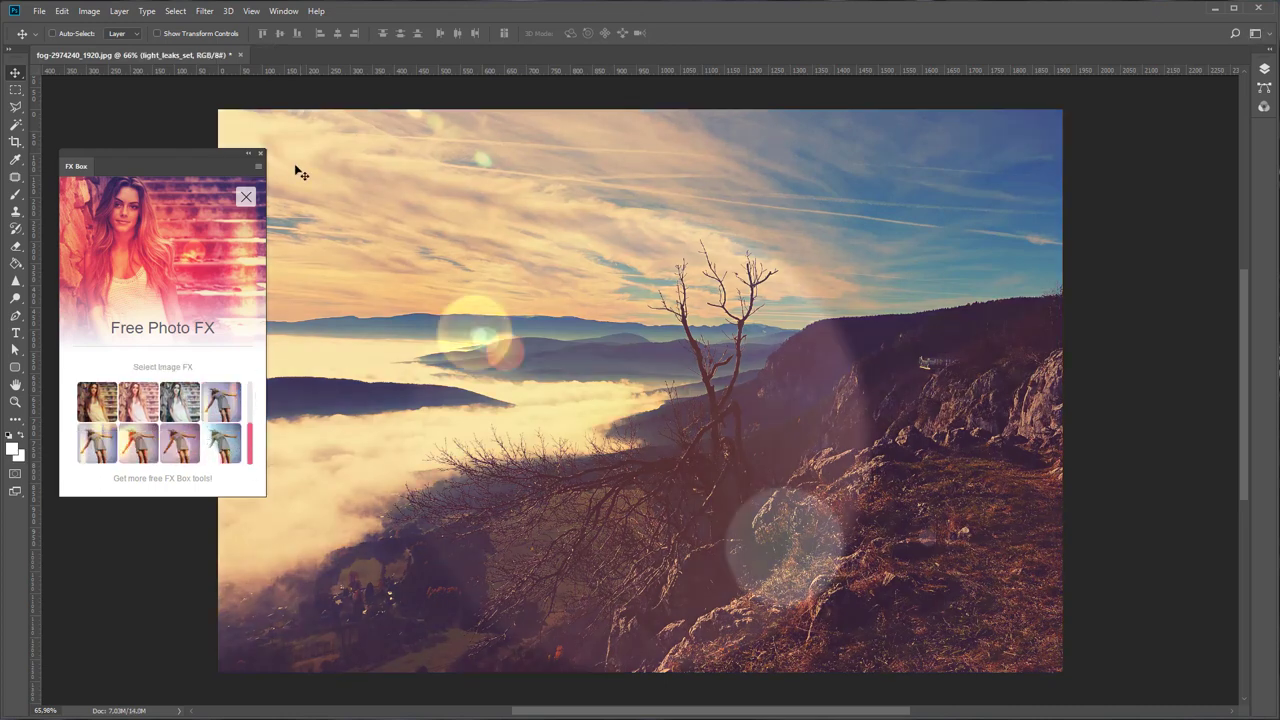
{"action": "left_click", "coordinate": [247, 197]}
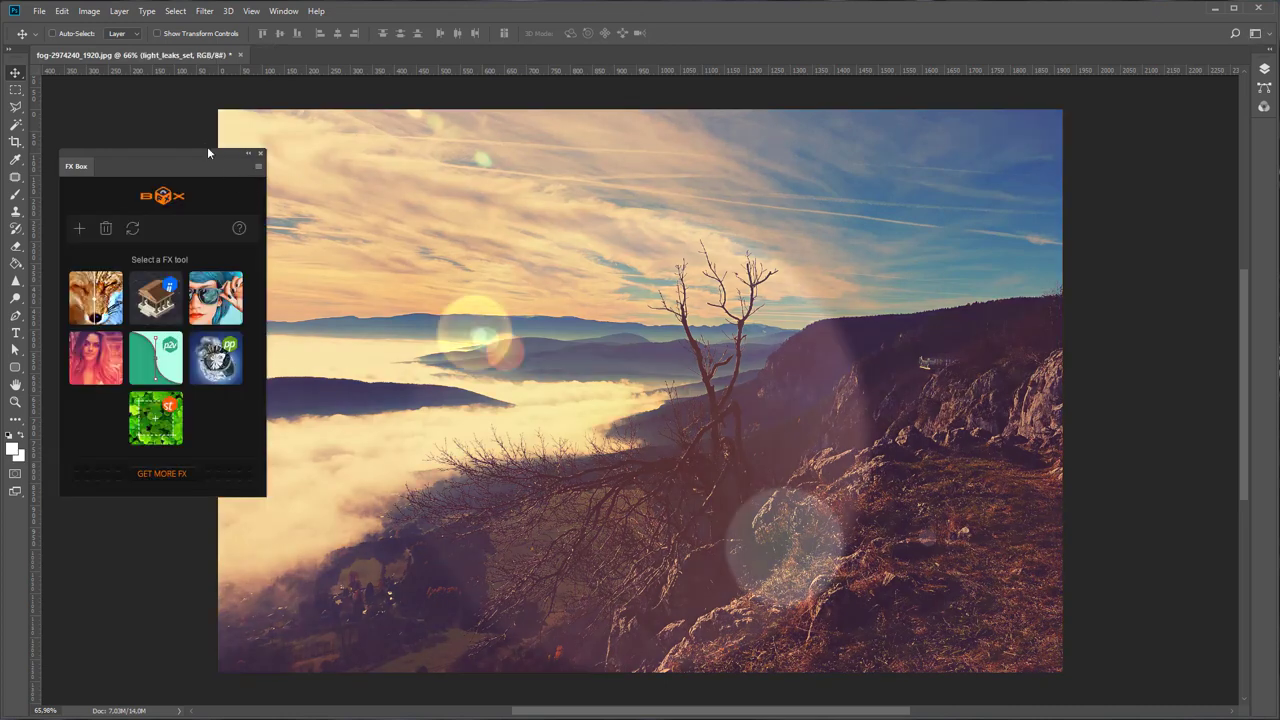
Uninstall X-Free-Photo-FX from FX Box and refresh the list to six tools.
{"action": "mouse_move", "coordinate": [199, 152]}
{"action": "left_mouse_down"}
{"action": "mouse_move", "coordinate": [585, 225]}
{"action": "mouse_move", "coordinate": [670, 172]}
{"action": "left_mouse_up"}
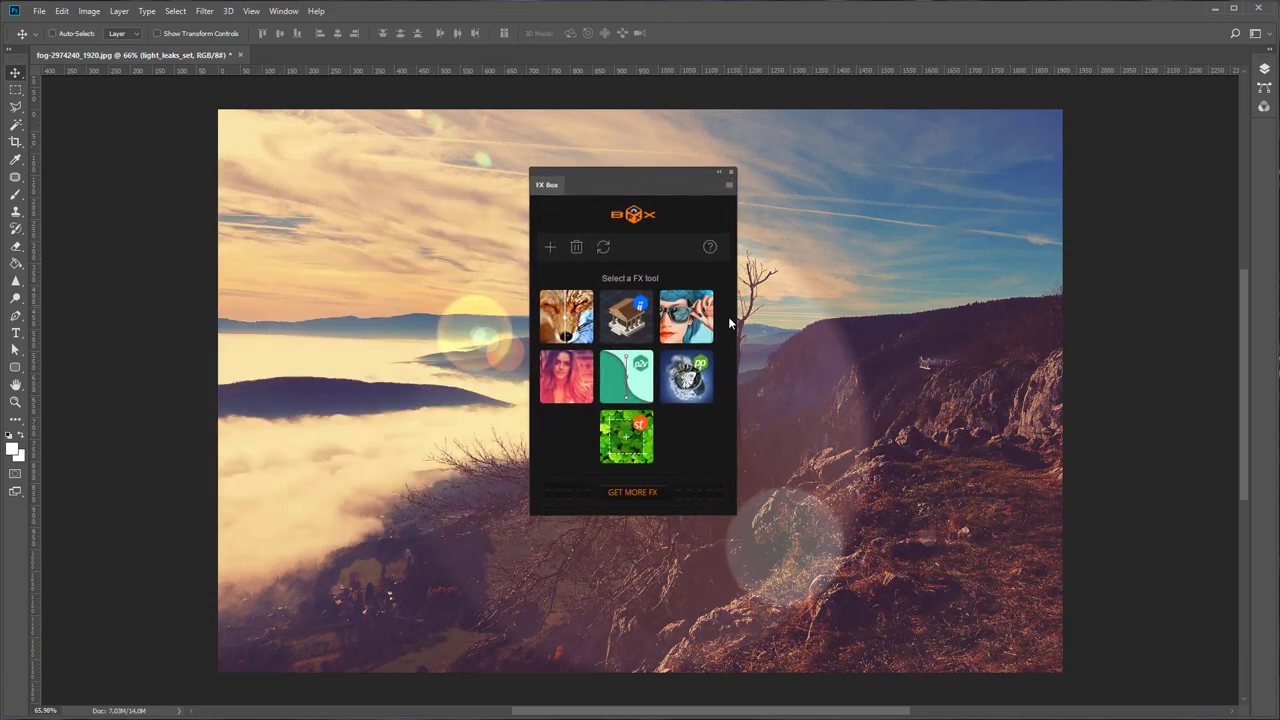
{"action": "left_click", "coordinate": [578, 249]}
{"action": "left_click", "coordinate": [568, 384]}
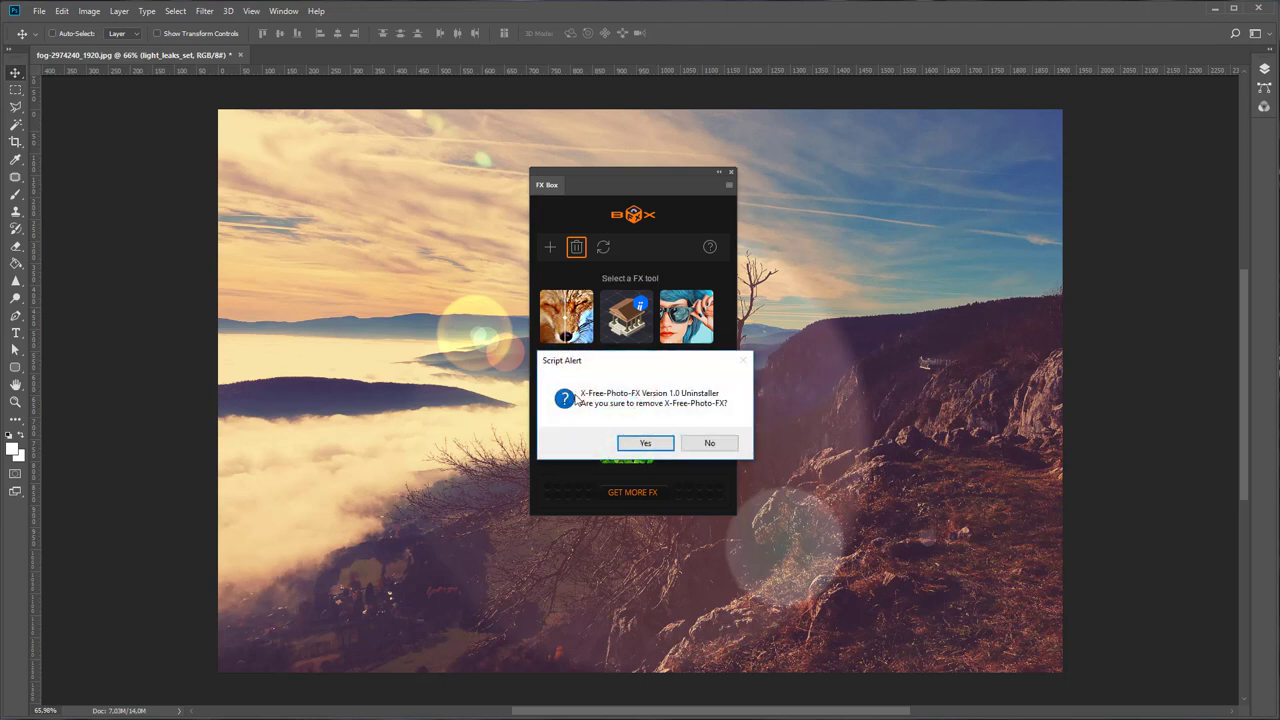
{"action": "left_click", "coordinate": [648, 446]}
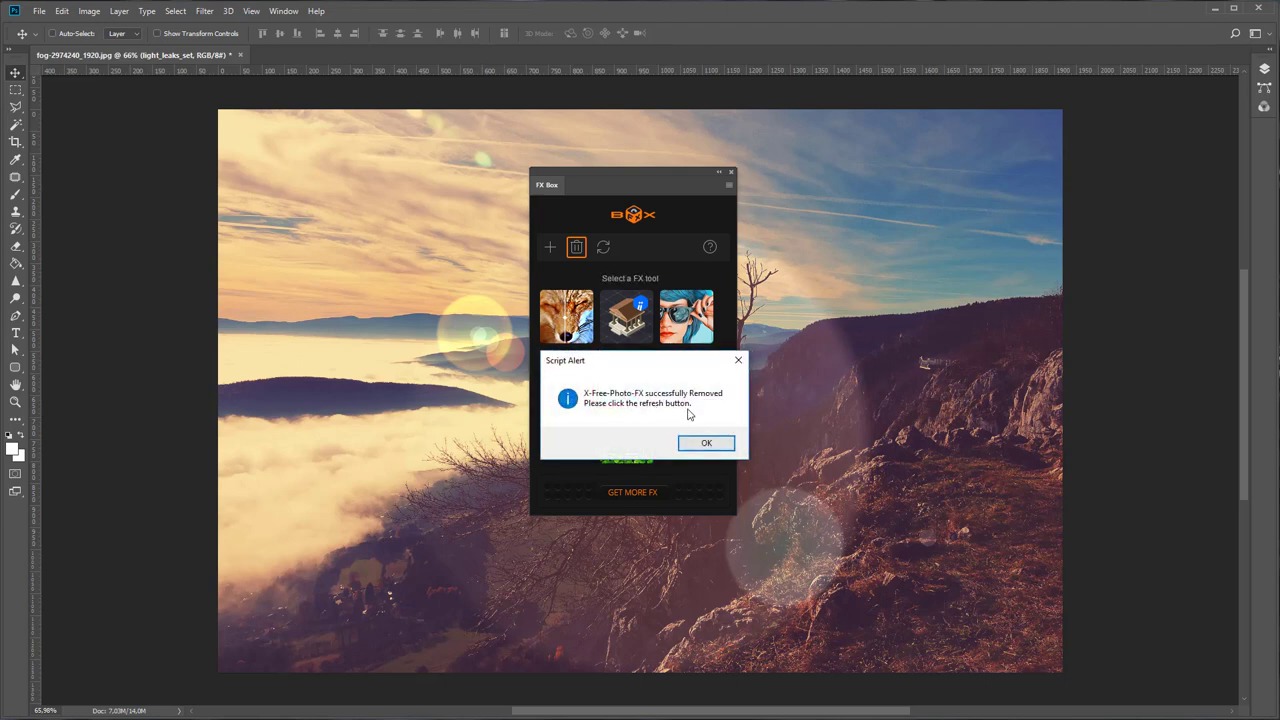
{"action": "left_click", "coordinate": [706, 444]}
{"action": "left_click", "coordinate": [603, 247]}
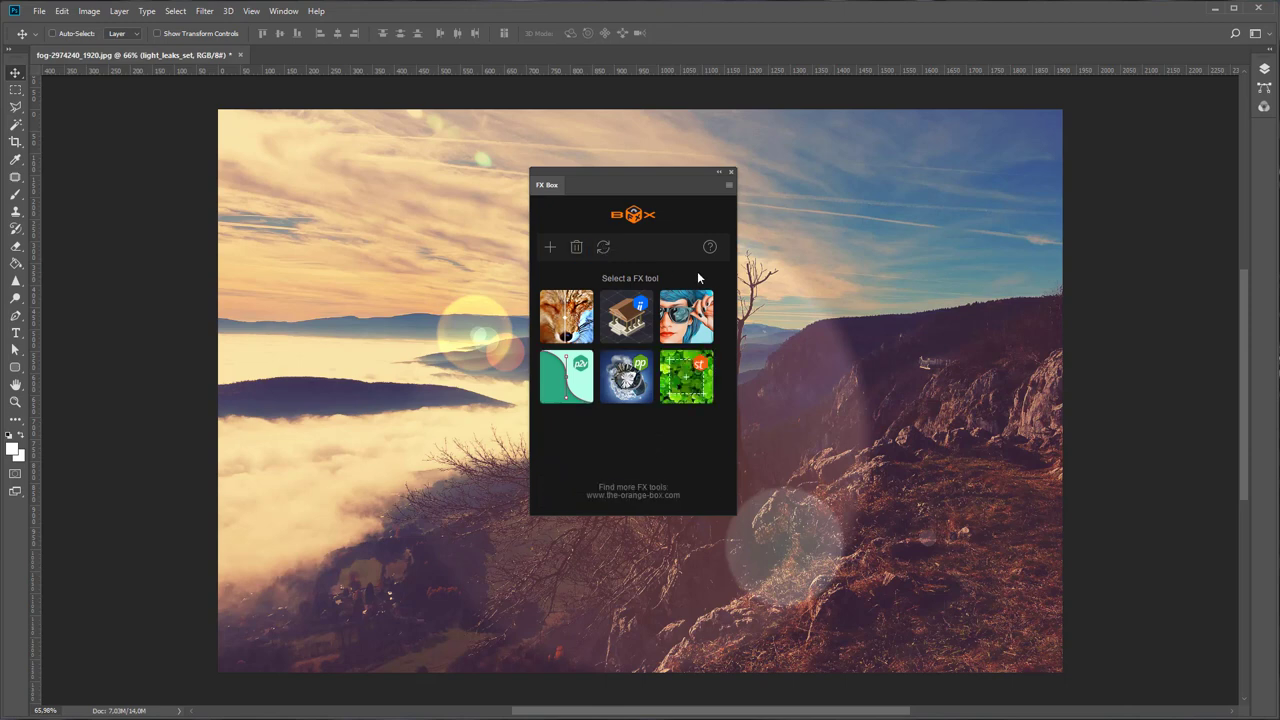
Close fog-2974240_1920.jpg without saving changes.
{"action": "left_click", "coordinate": [241, 55]}
{"action": "left_click", "coordinate": [643, 279]}
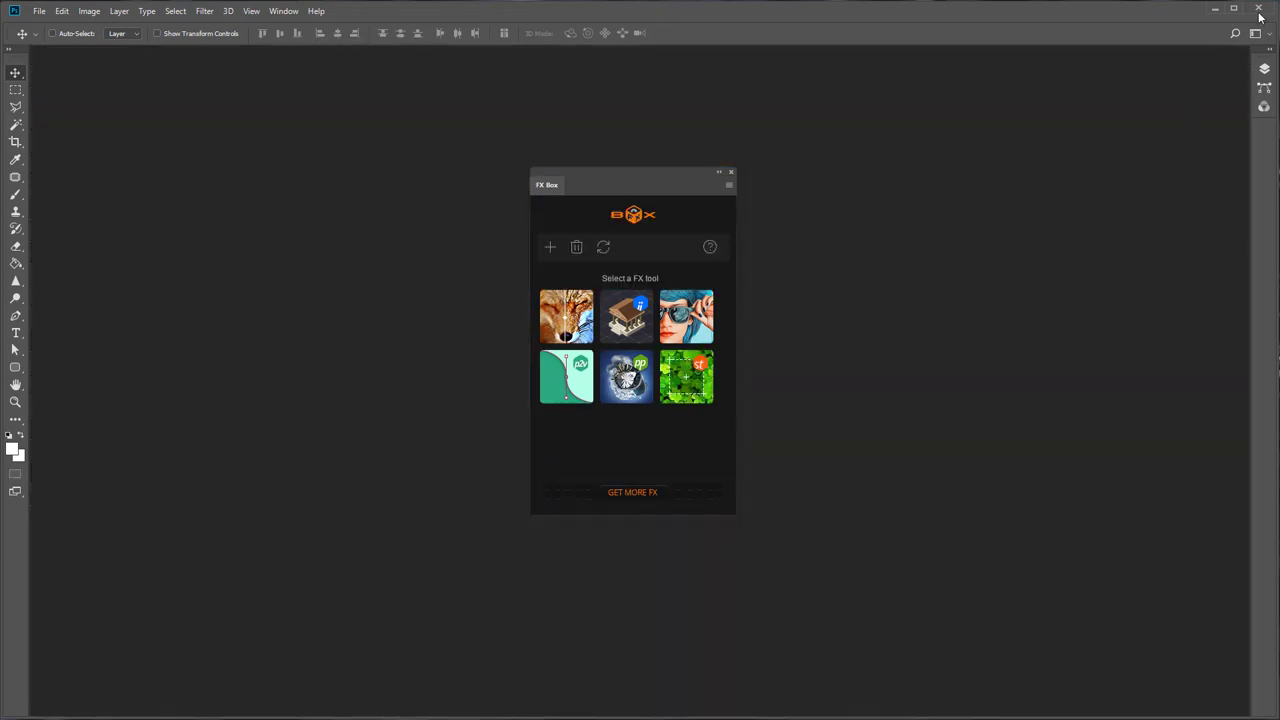